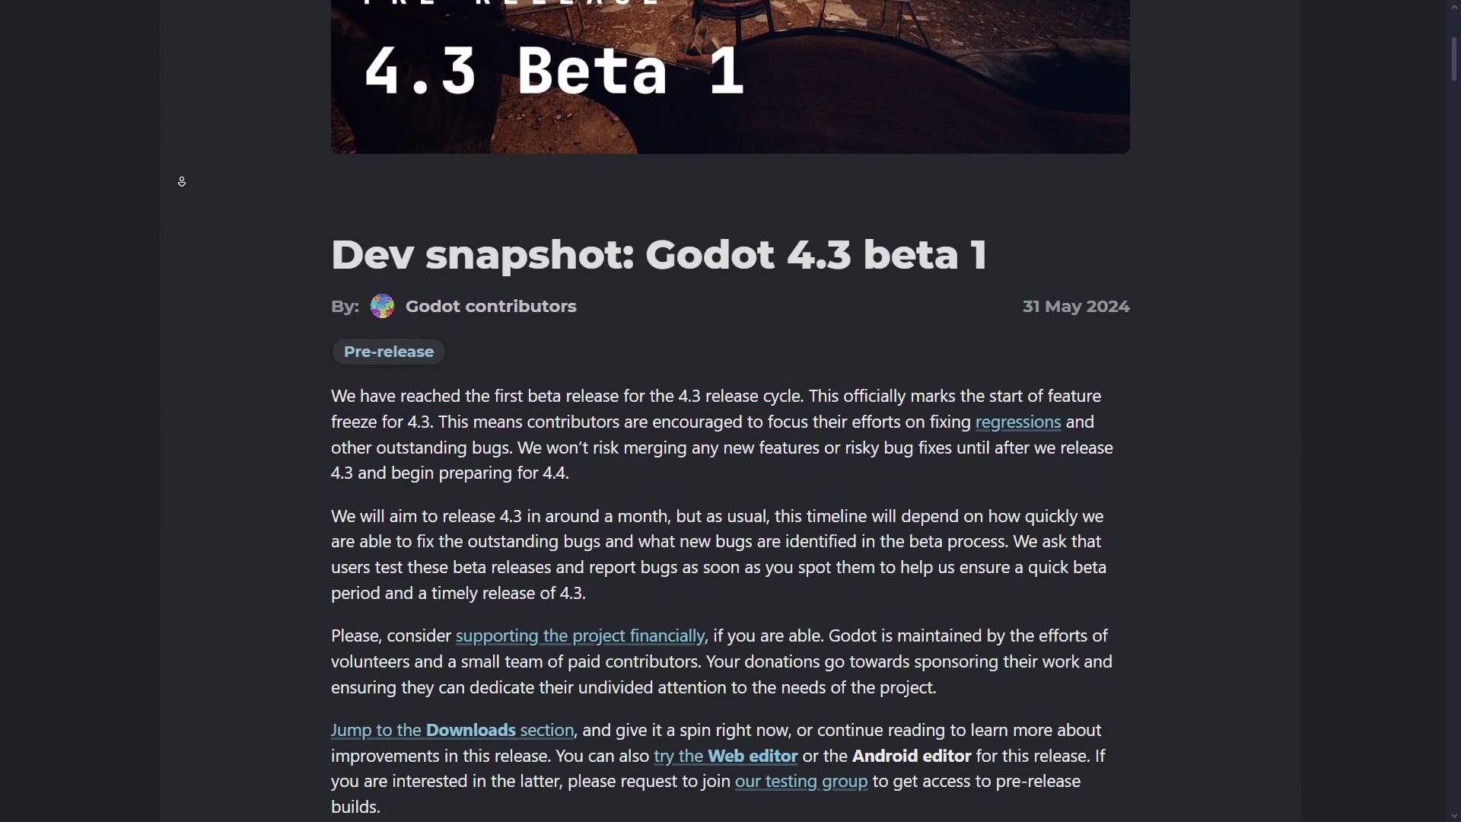
Read through the Godot 4.3 beta 1 release post, from the introduction and highlights list to the breaking changes.
scroll(181, 182, down, 1)
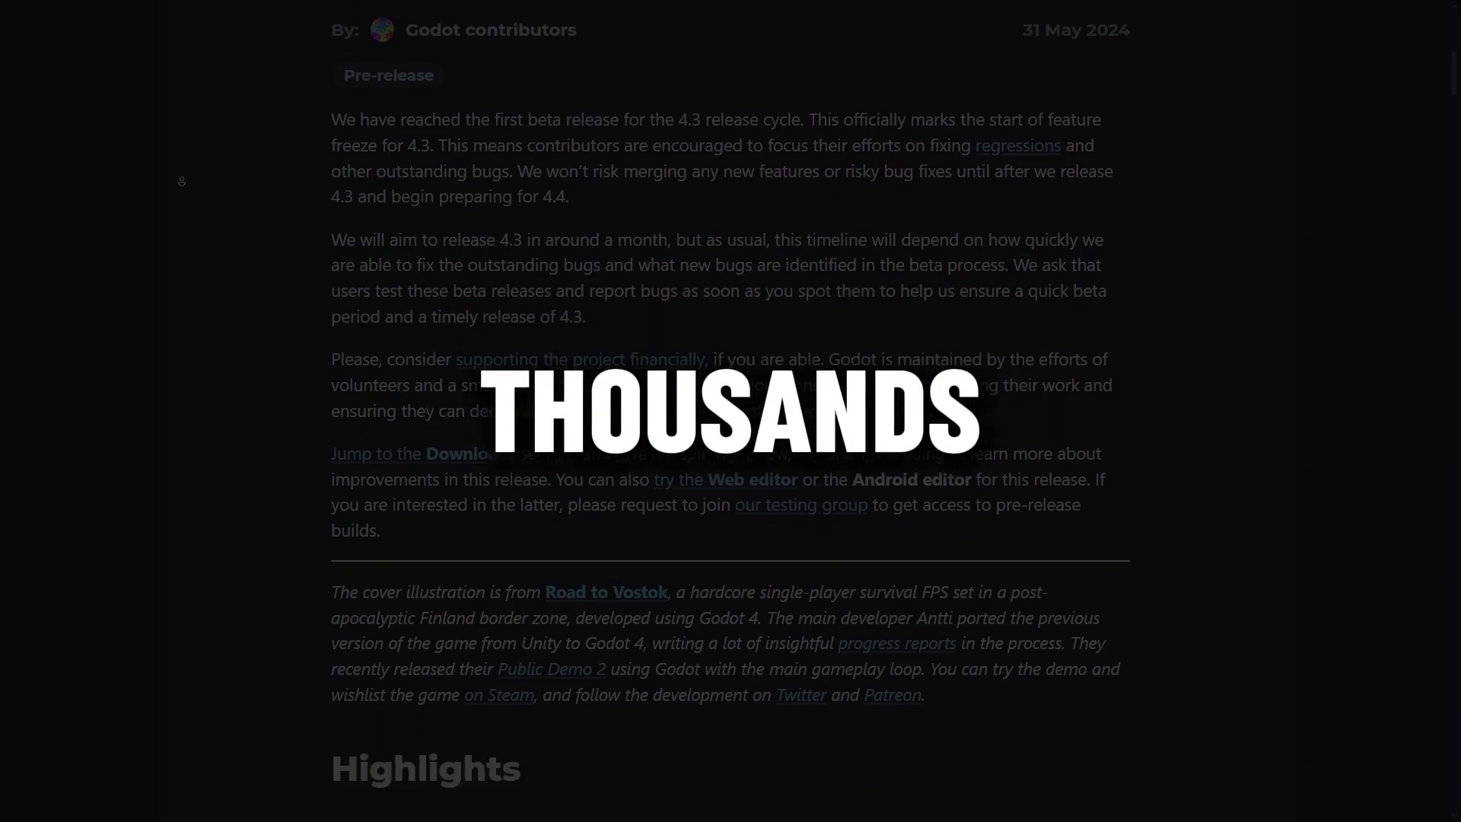
scroll(181, 181, down, 4)
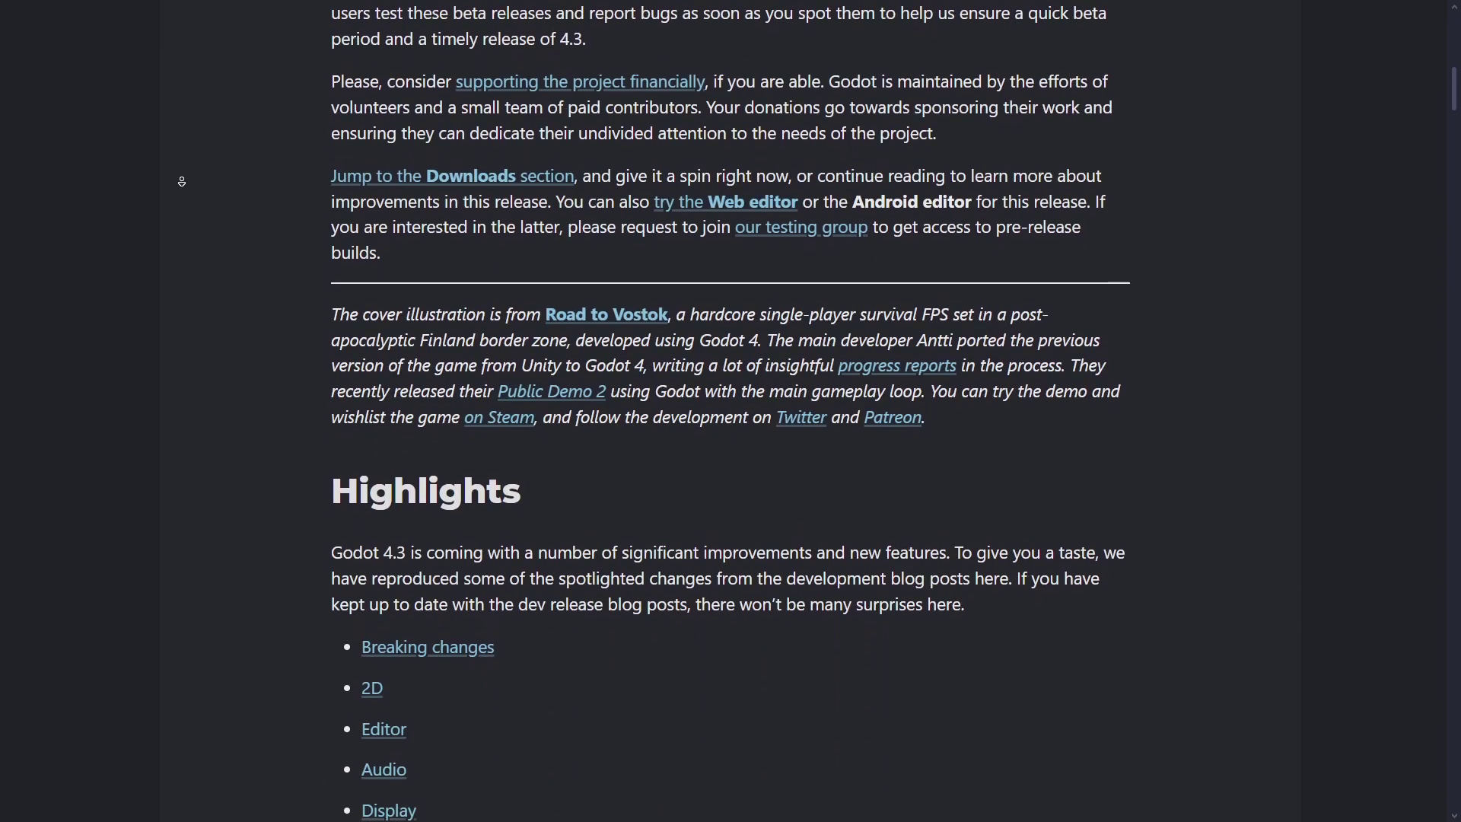
scroll(181, 181, down, 4)
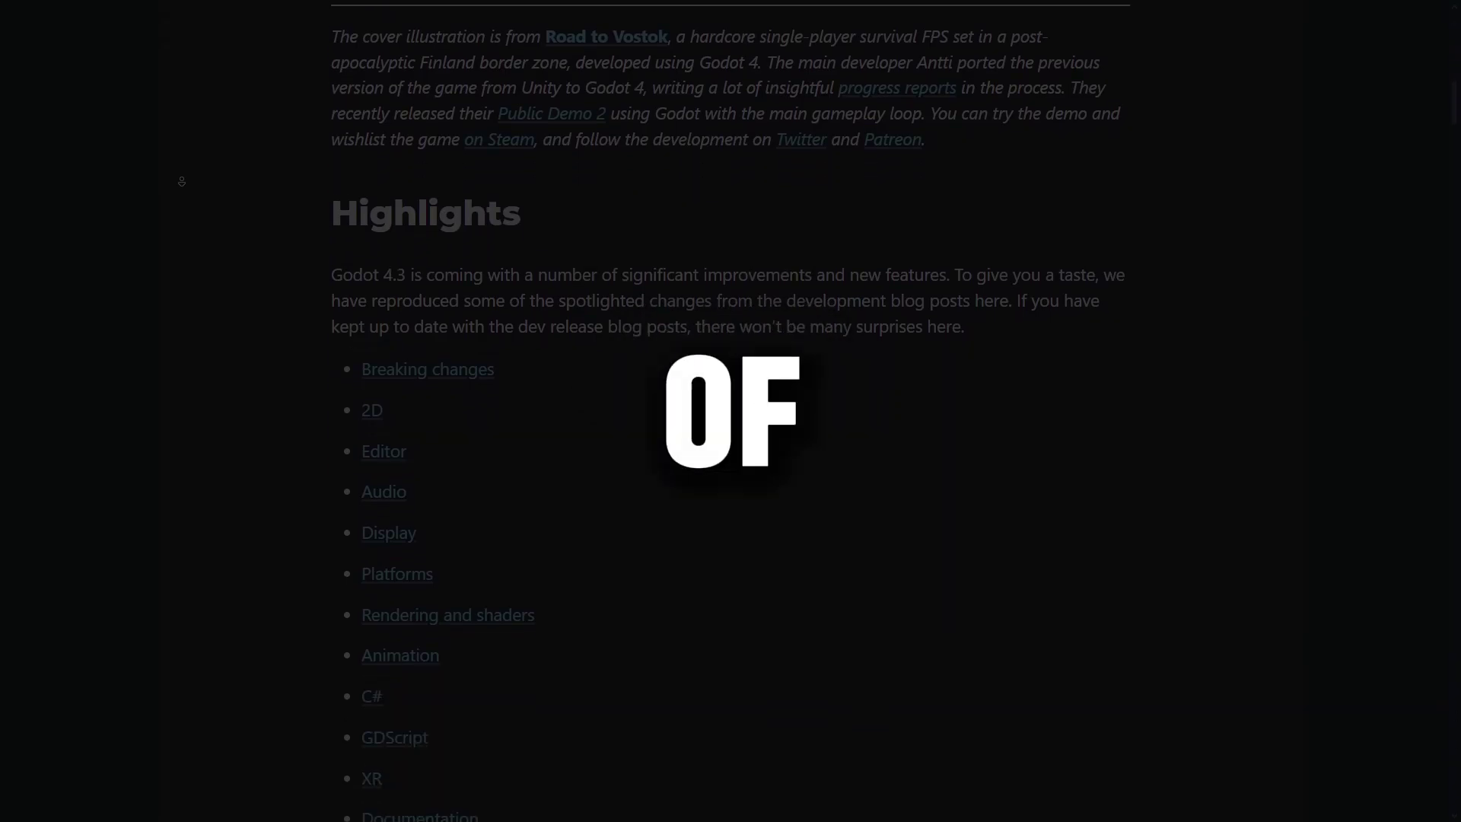
scroll(181, 181, down, 4)
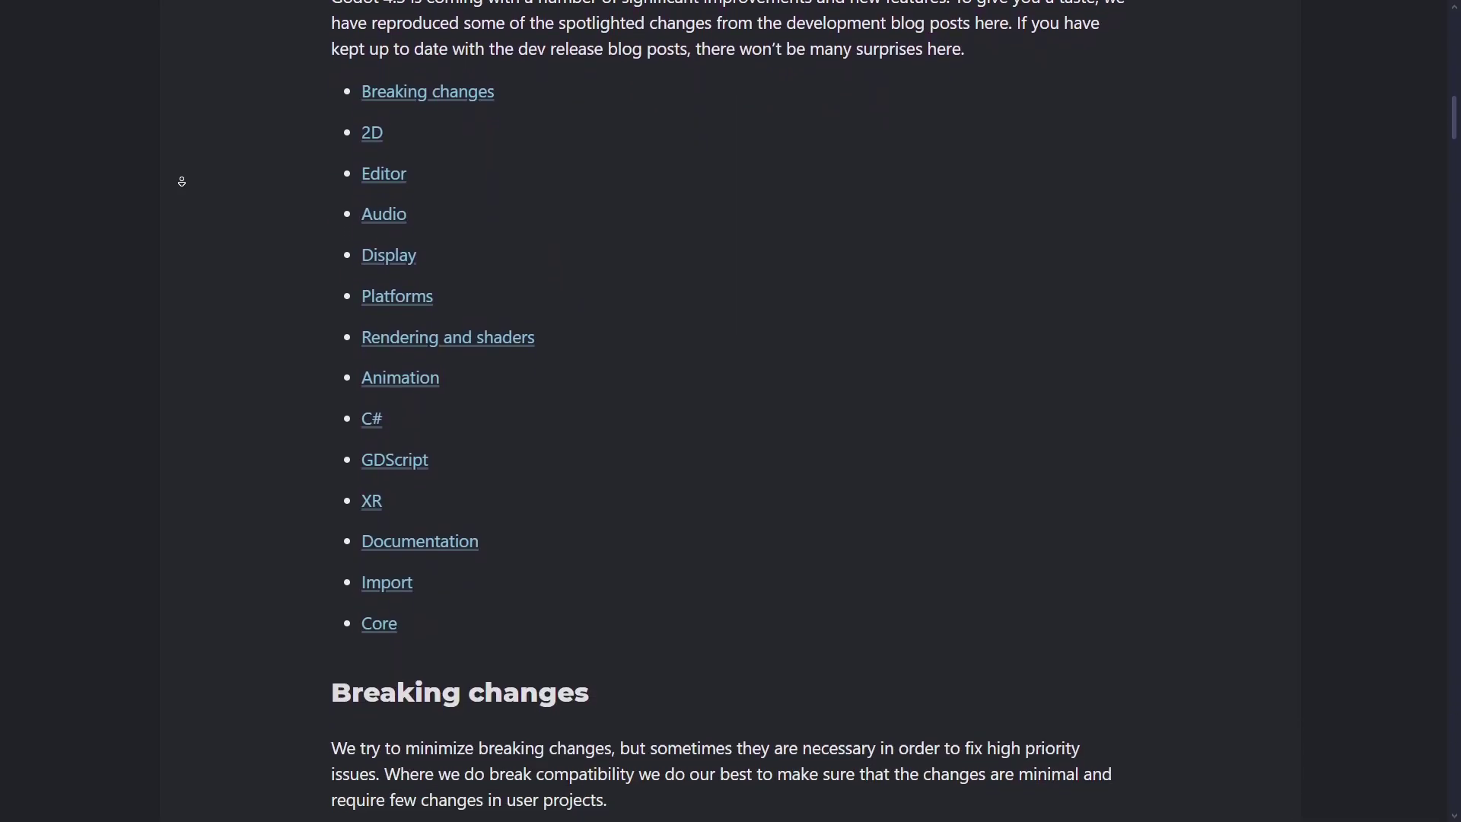
scroll(181, 181, down, 4)
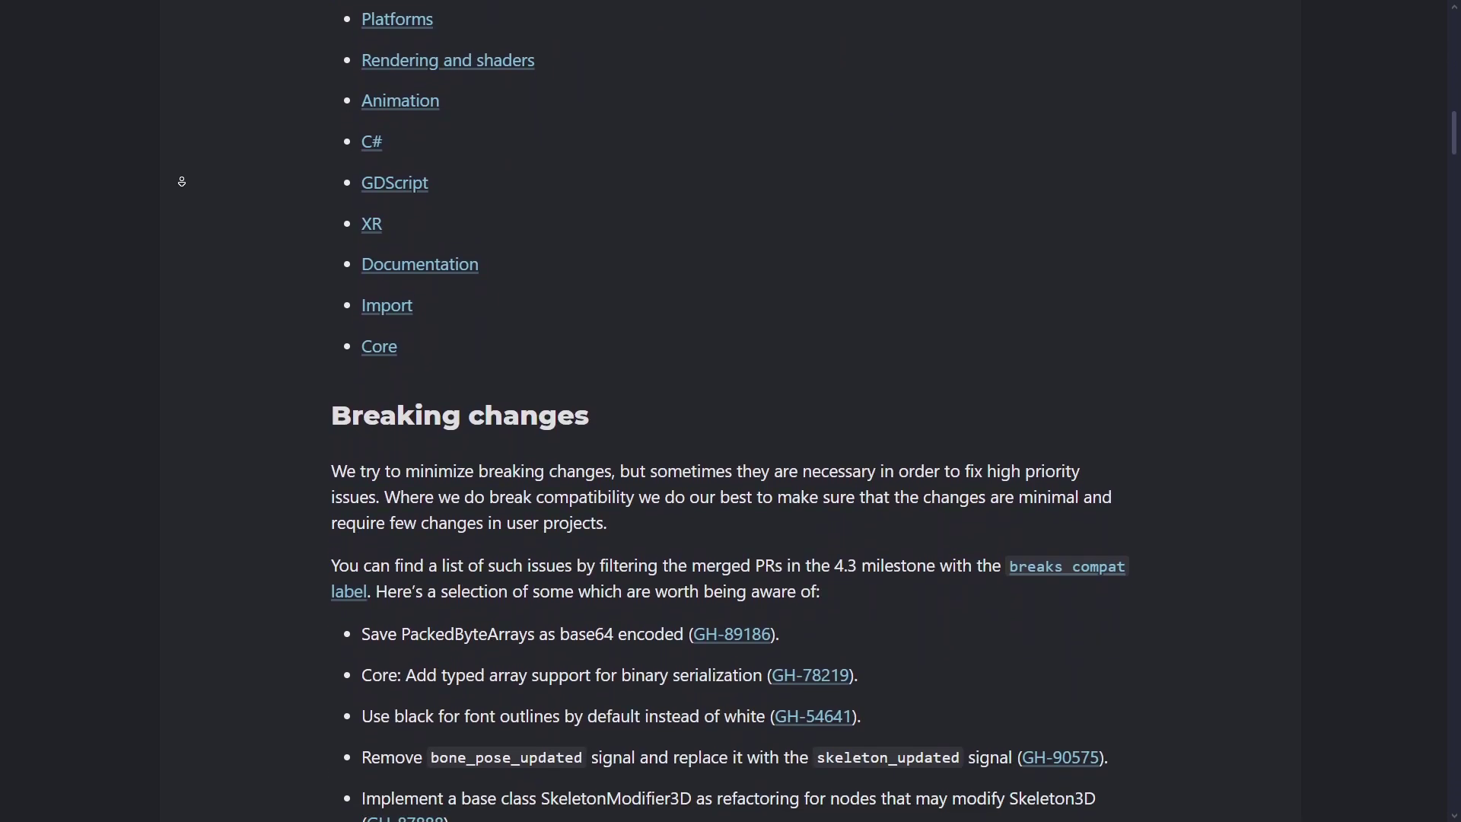
scroll(181, 181, down, 4)
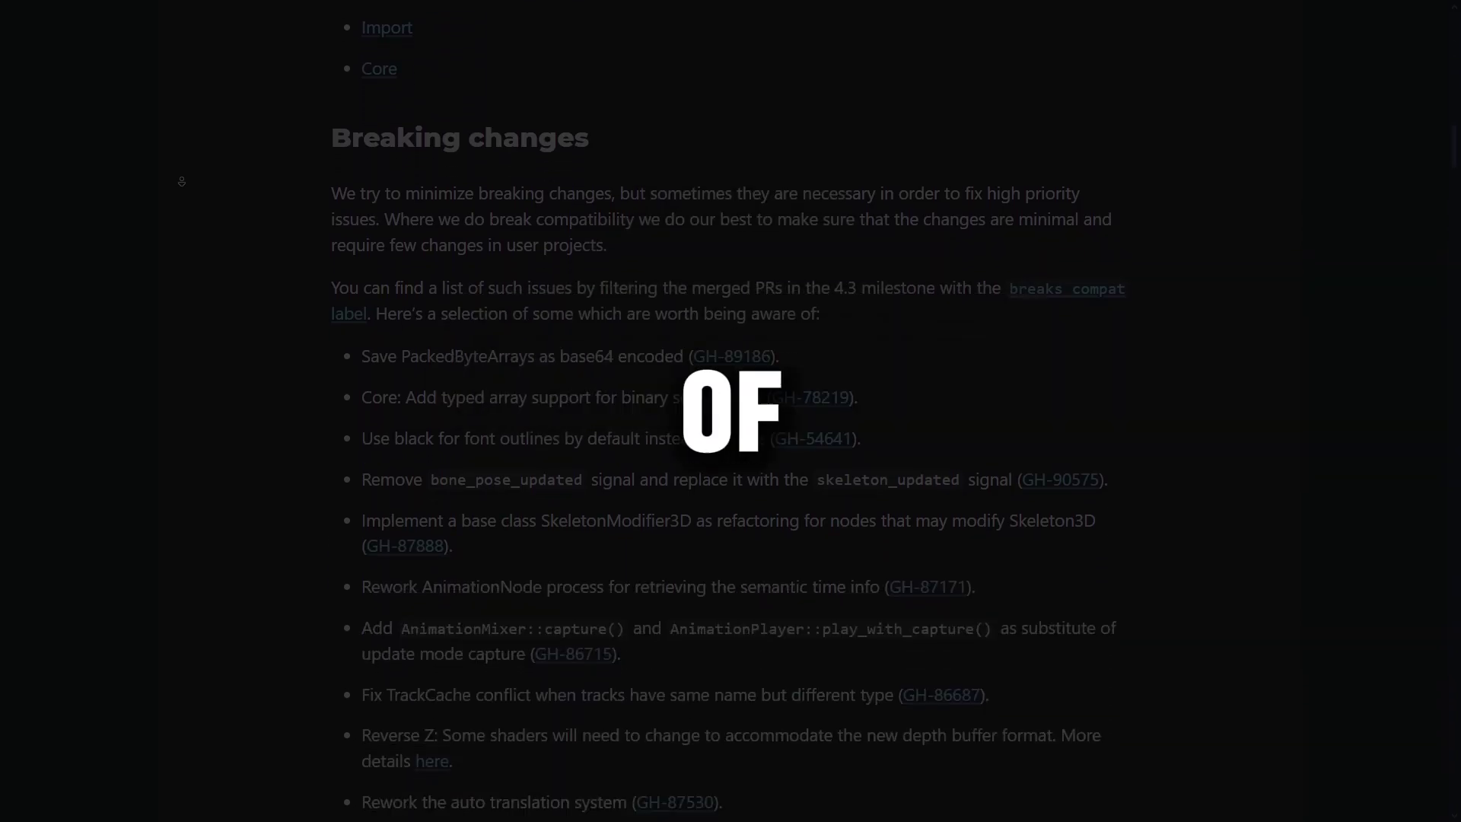
scroll(182, 181, down, 4)
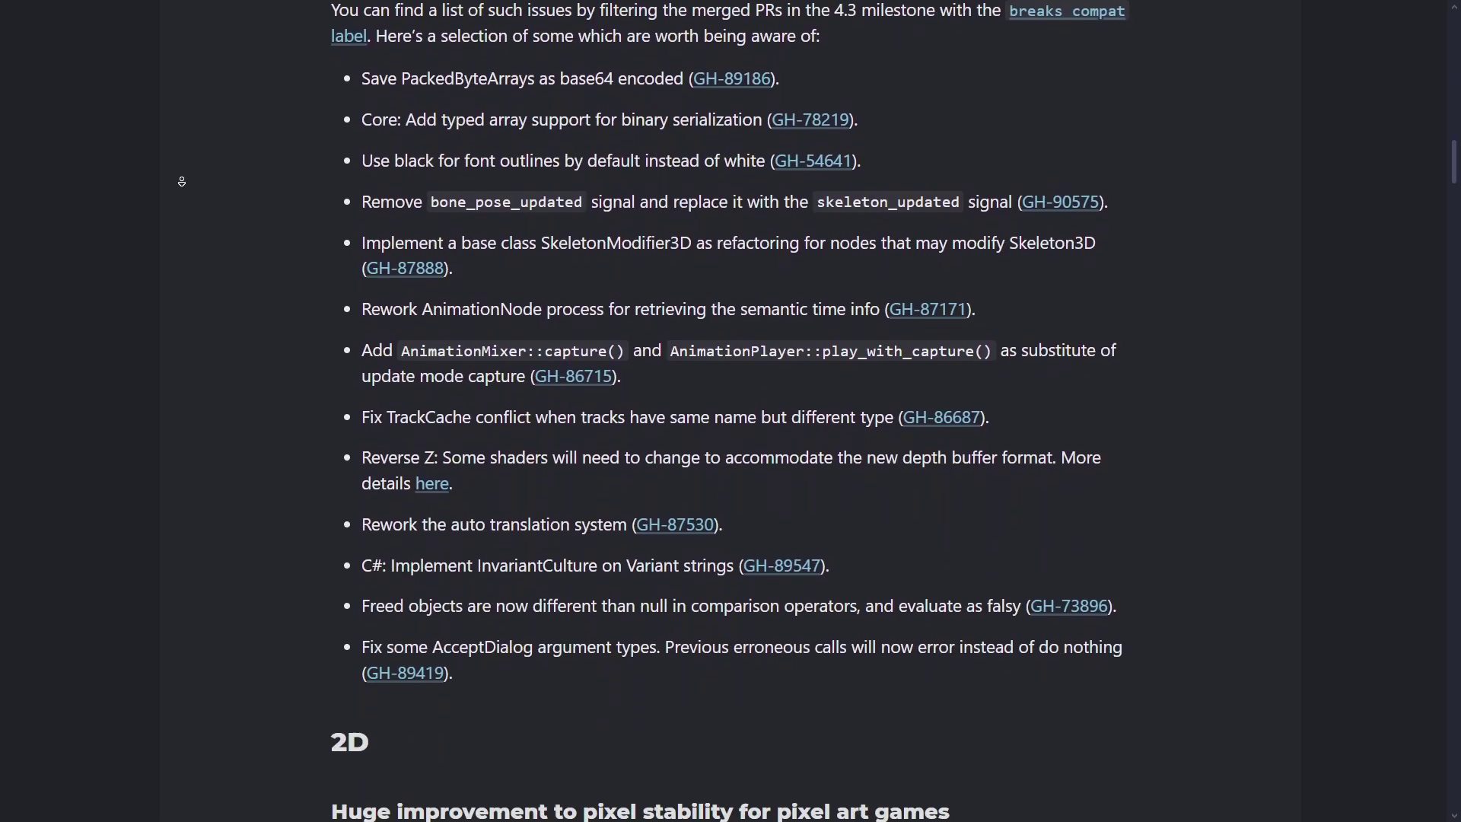
scroll(181, 181, down, 2)
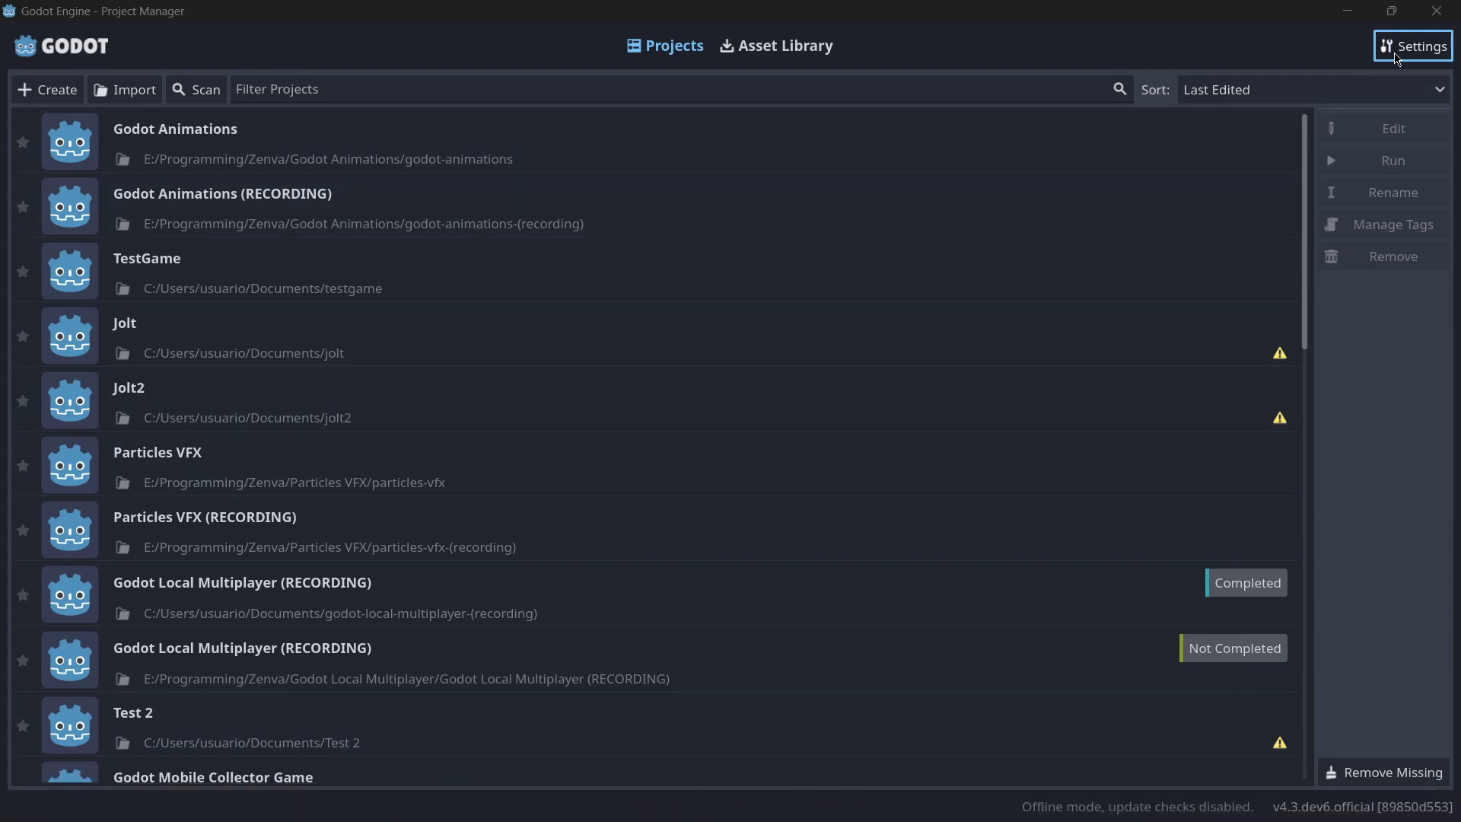
In Godot's Project Manager, set the network mode to Online in the quick settings and close them.
click(1393, 52)
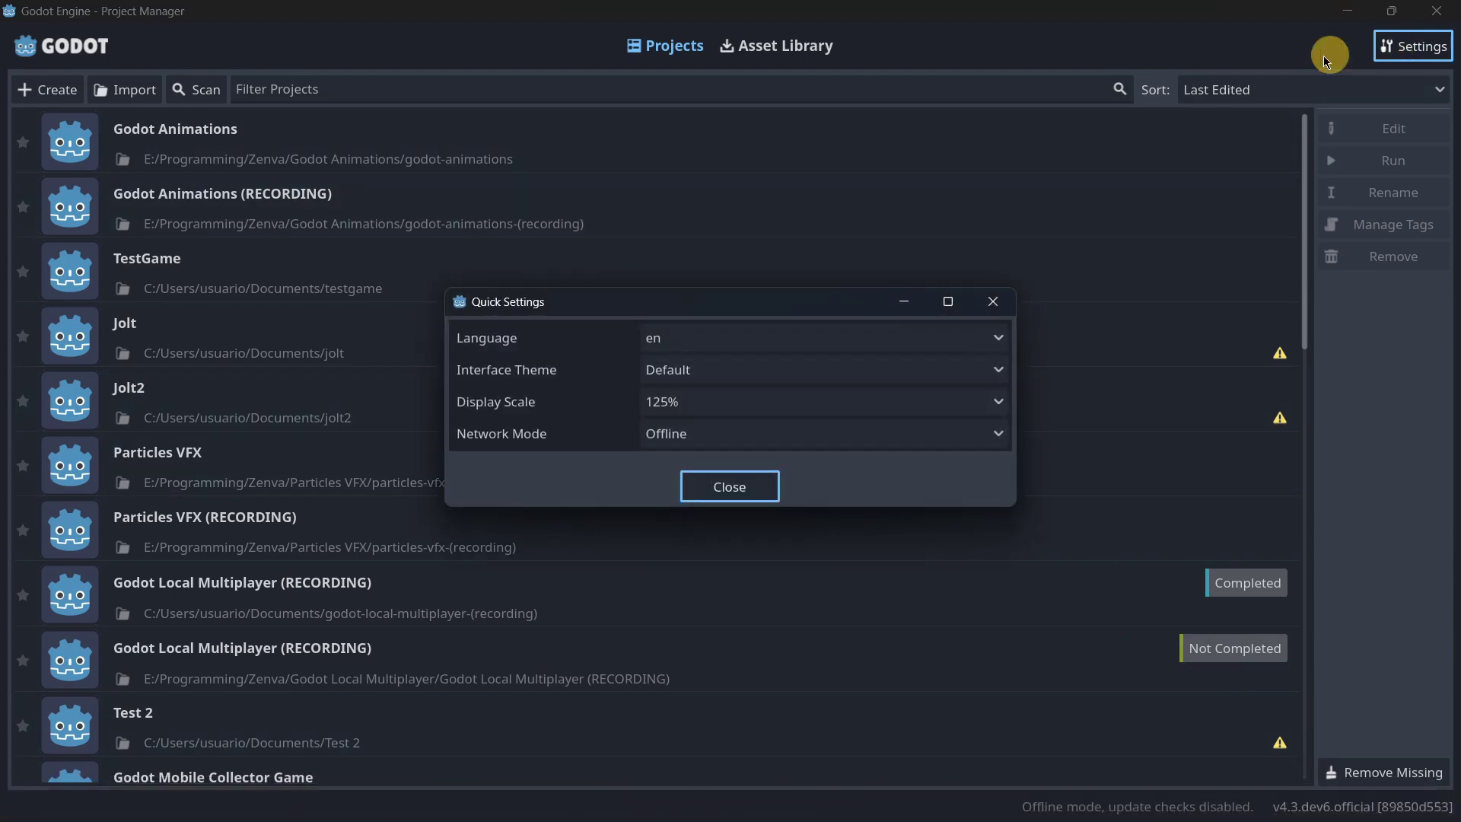
click(668, 430)
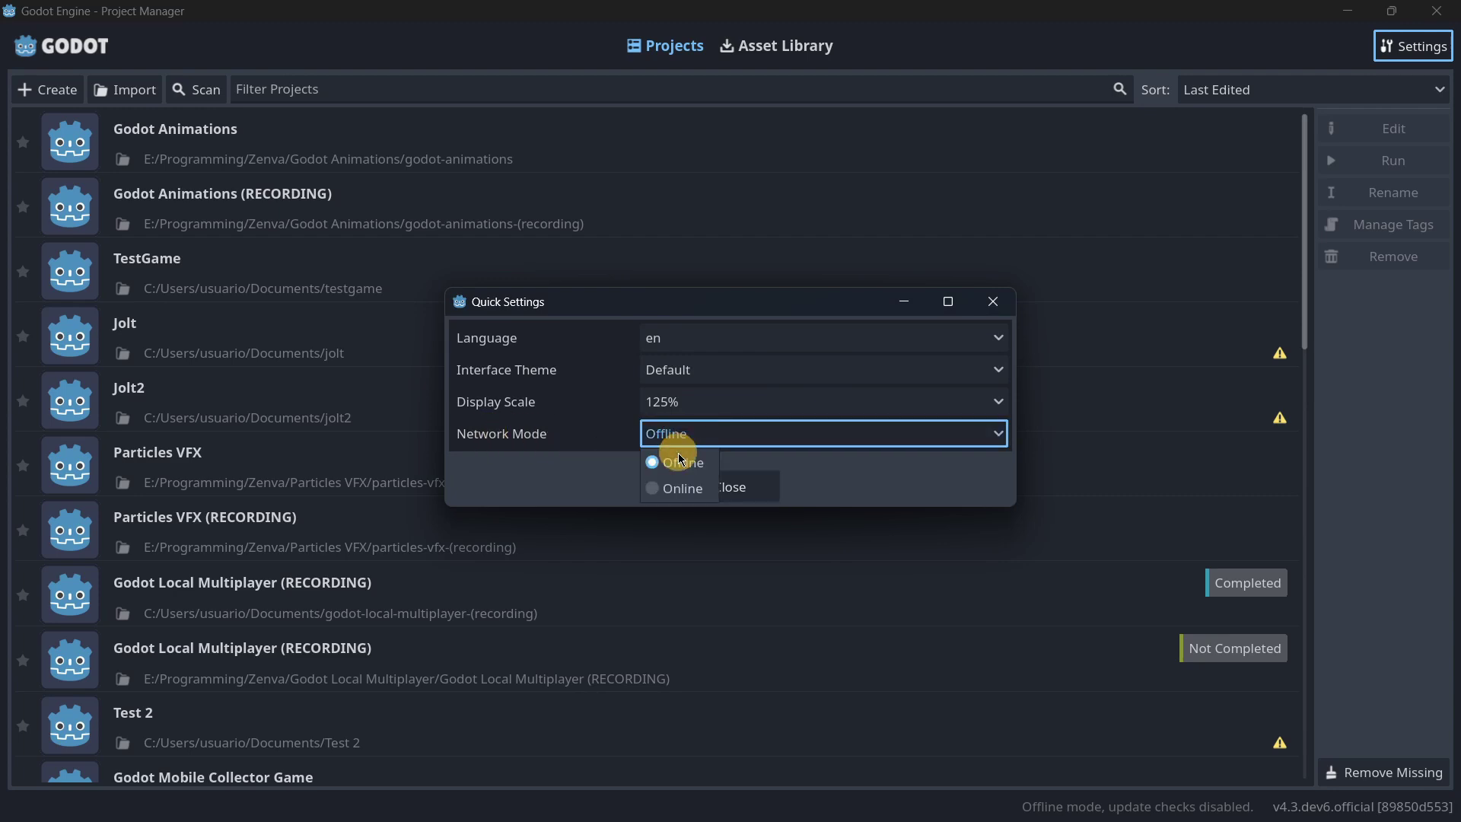
click(671, 484)
click(724, 487)
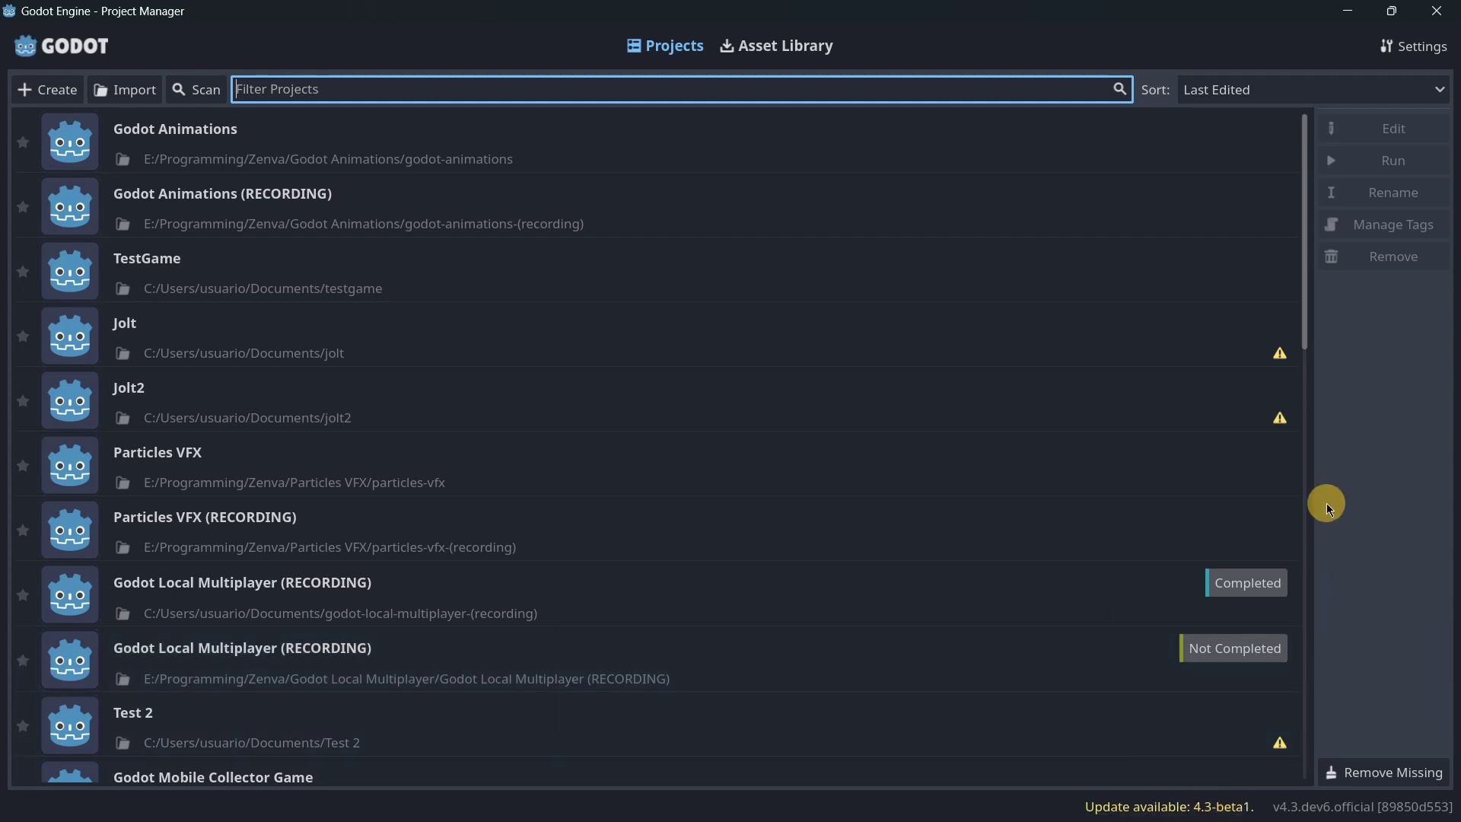
Switch the network mode back to Offline in the quick settings and close them.
click(1412, 47)
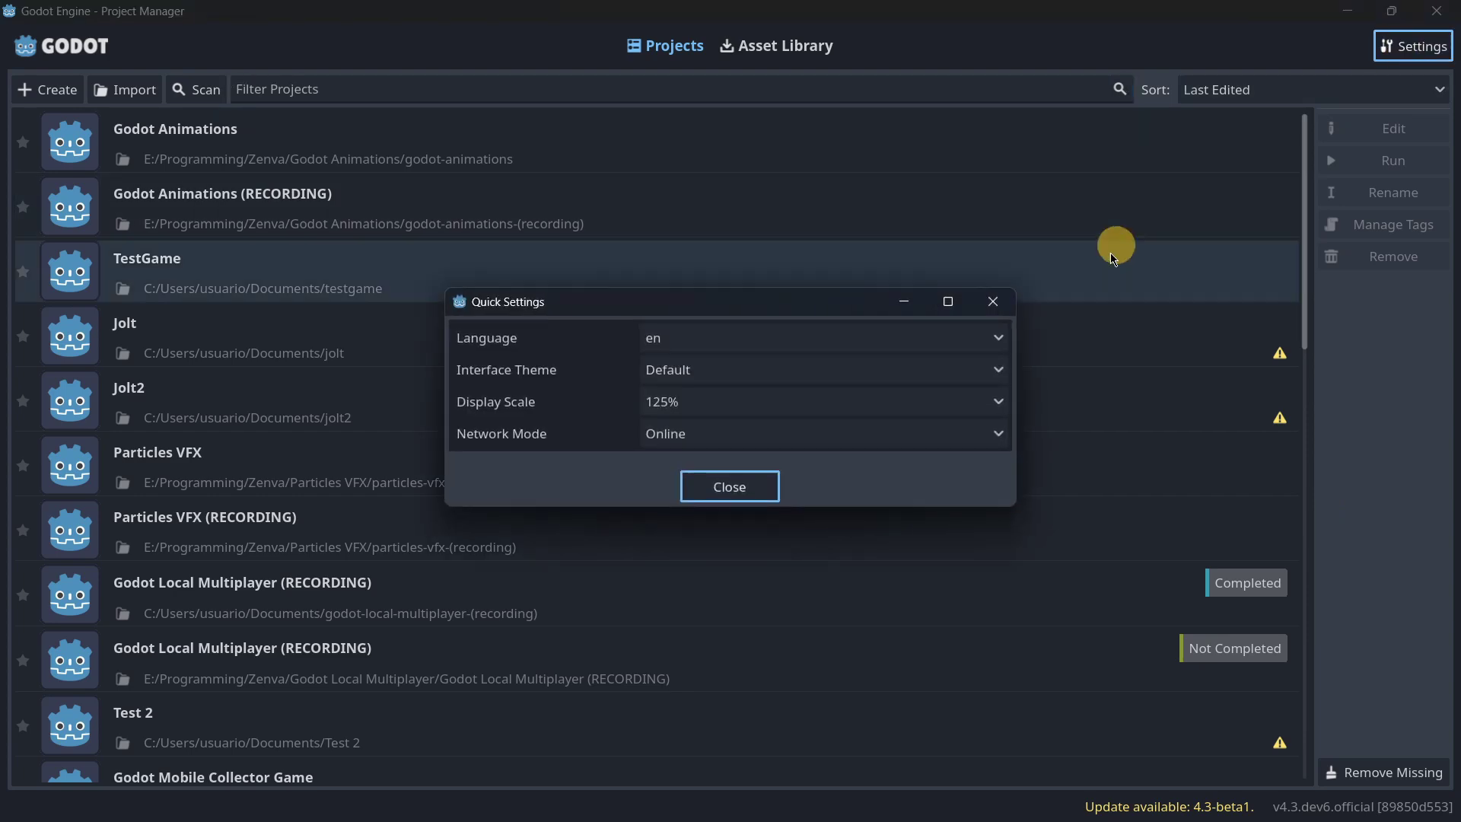
click(662, 434)
click(675, 460)
click(696, 481)
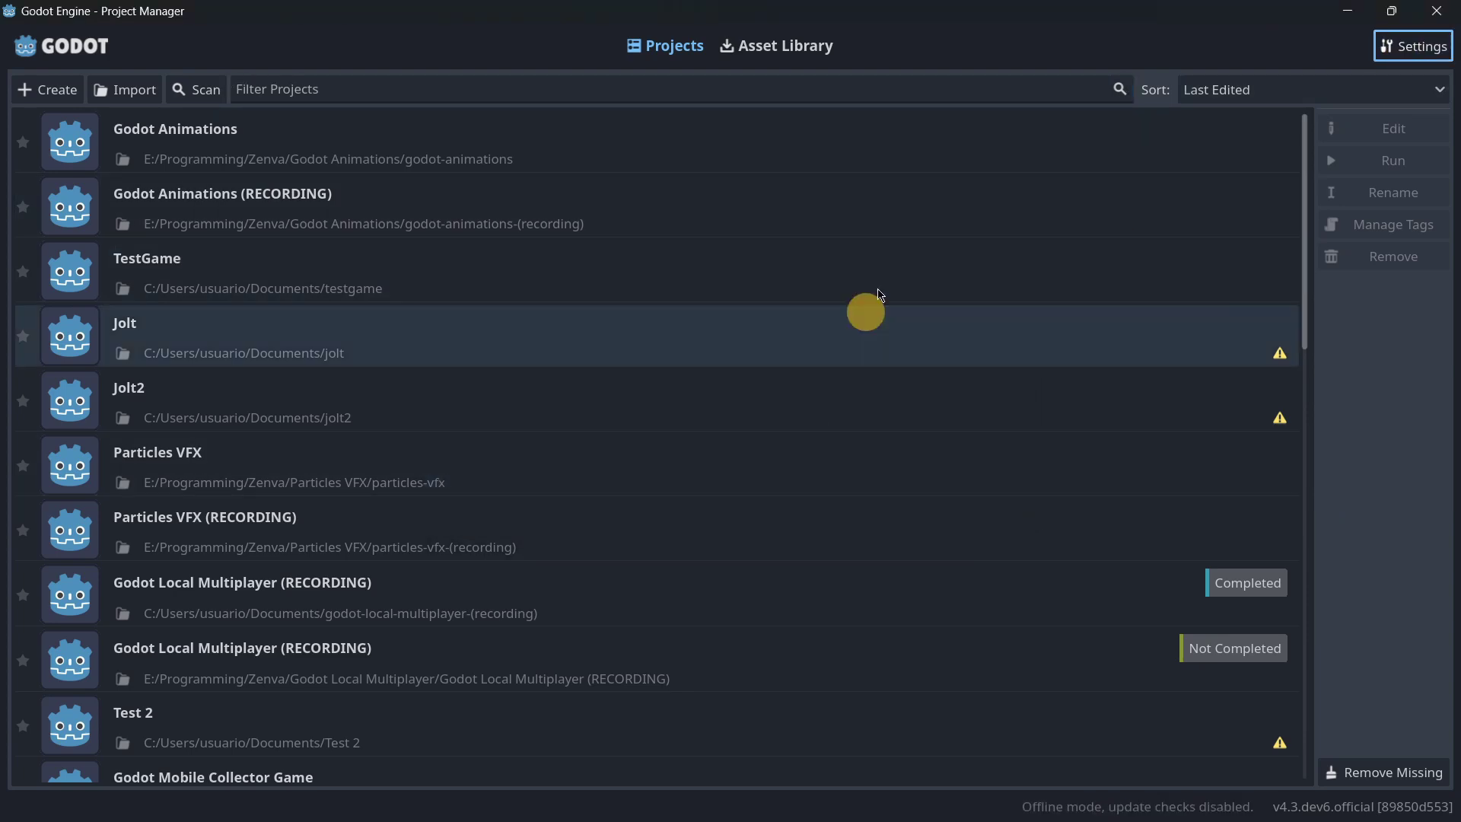
Reopen the quick settings and return the network mode to Online.
click(1412, 46)
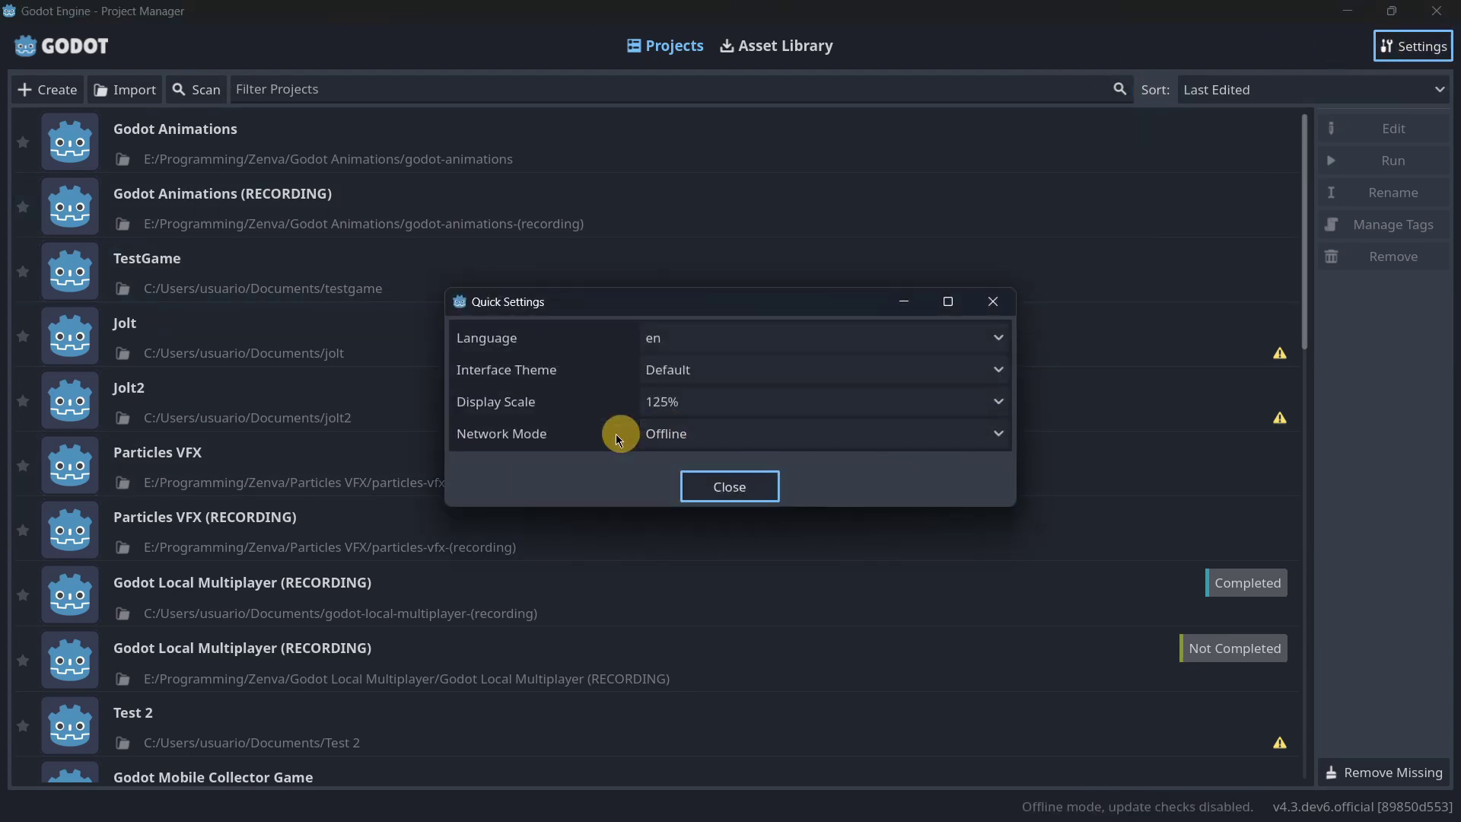
click(673, 433)
click(679, 486)
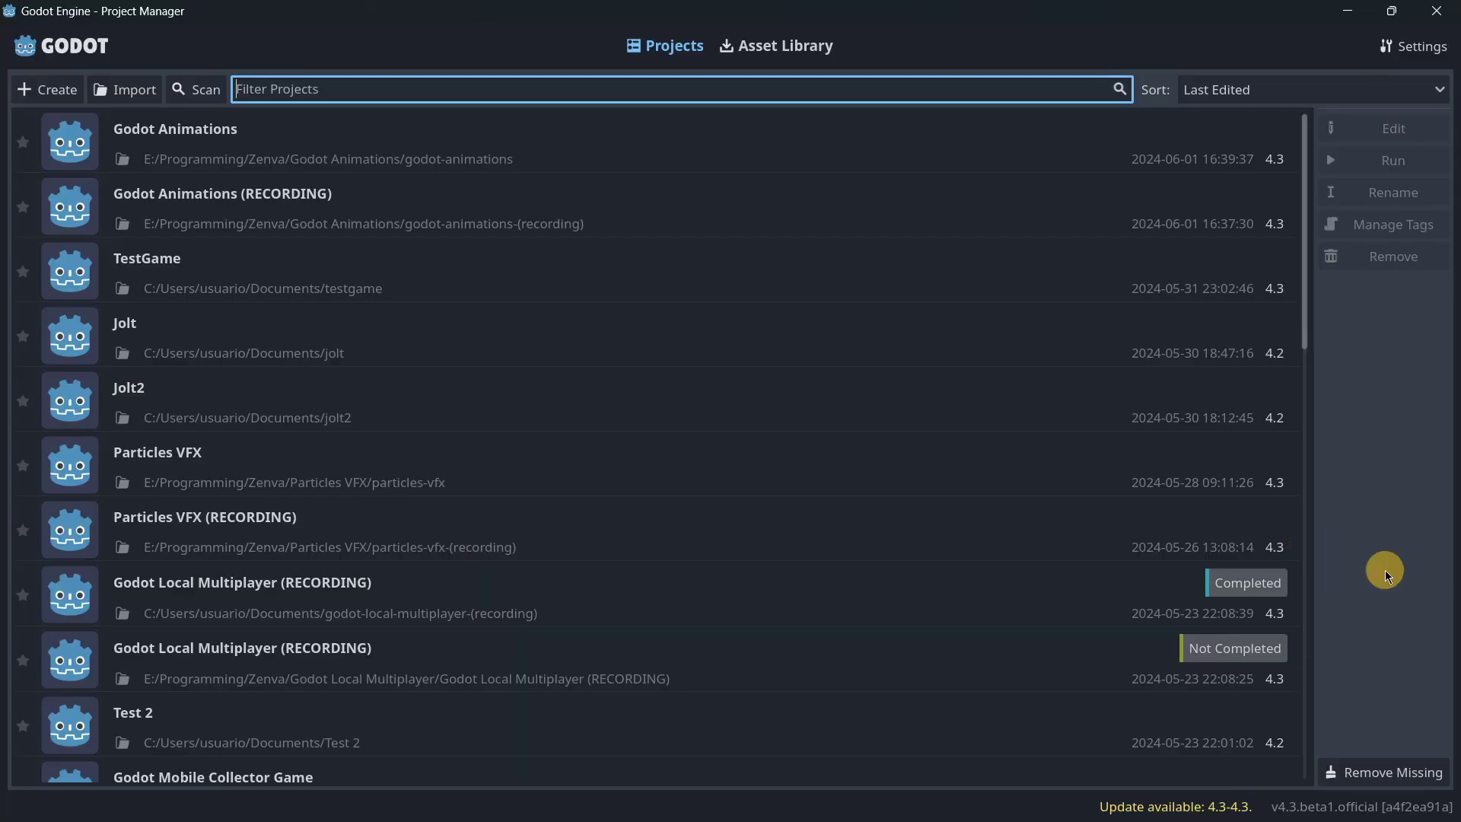
Examine the project path, folder creation and directory browsing options for a new project without choosing a different folder.
click(54, 89)
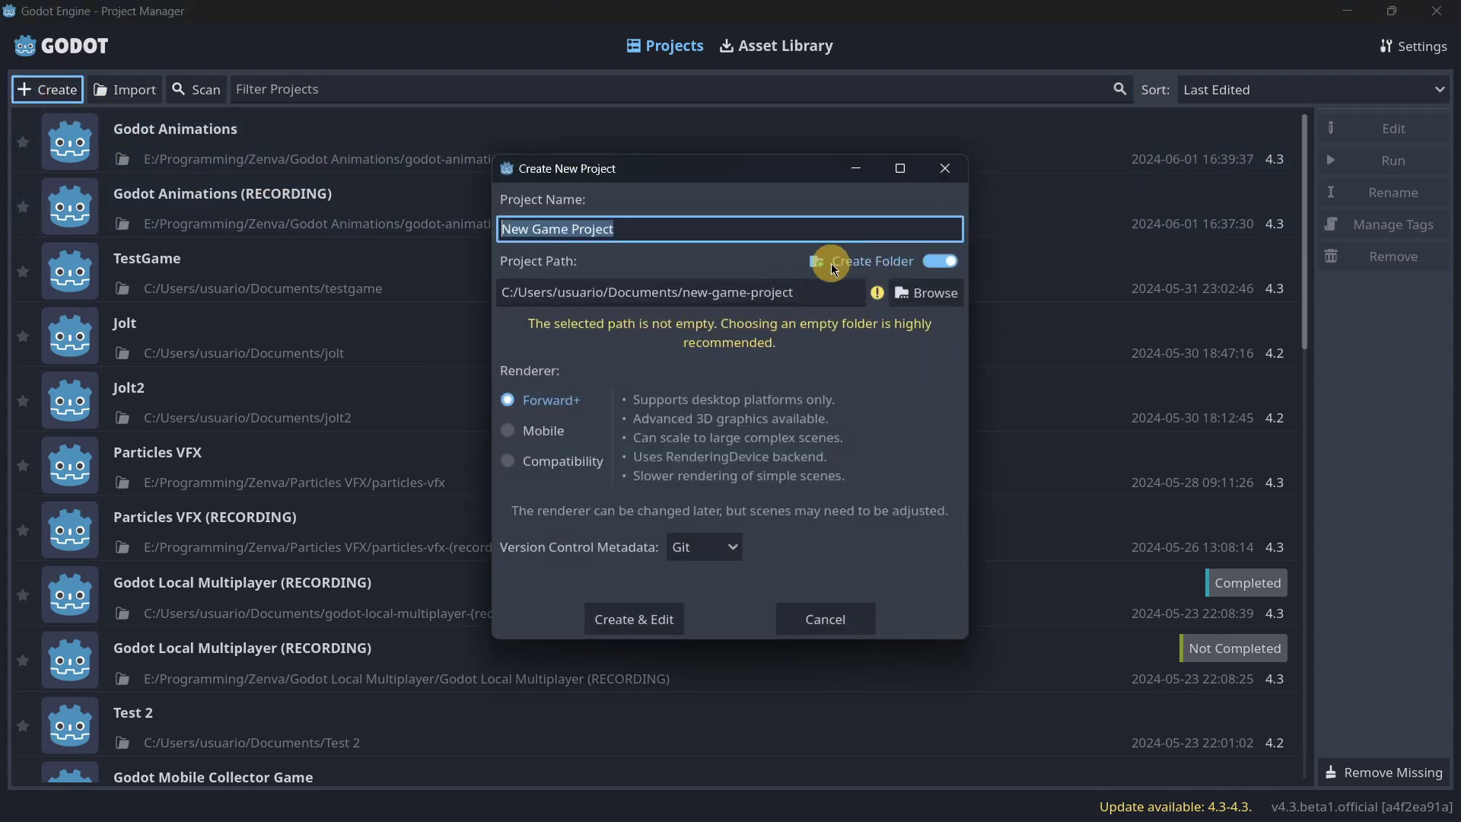
click(727, 292)
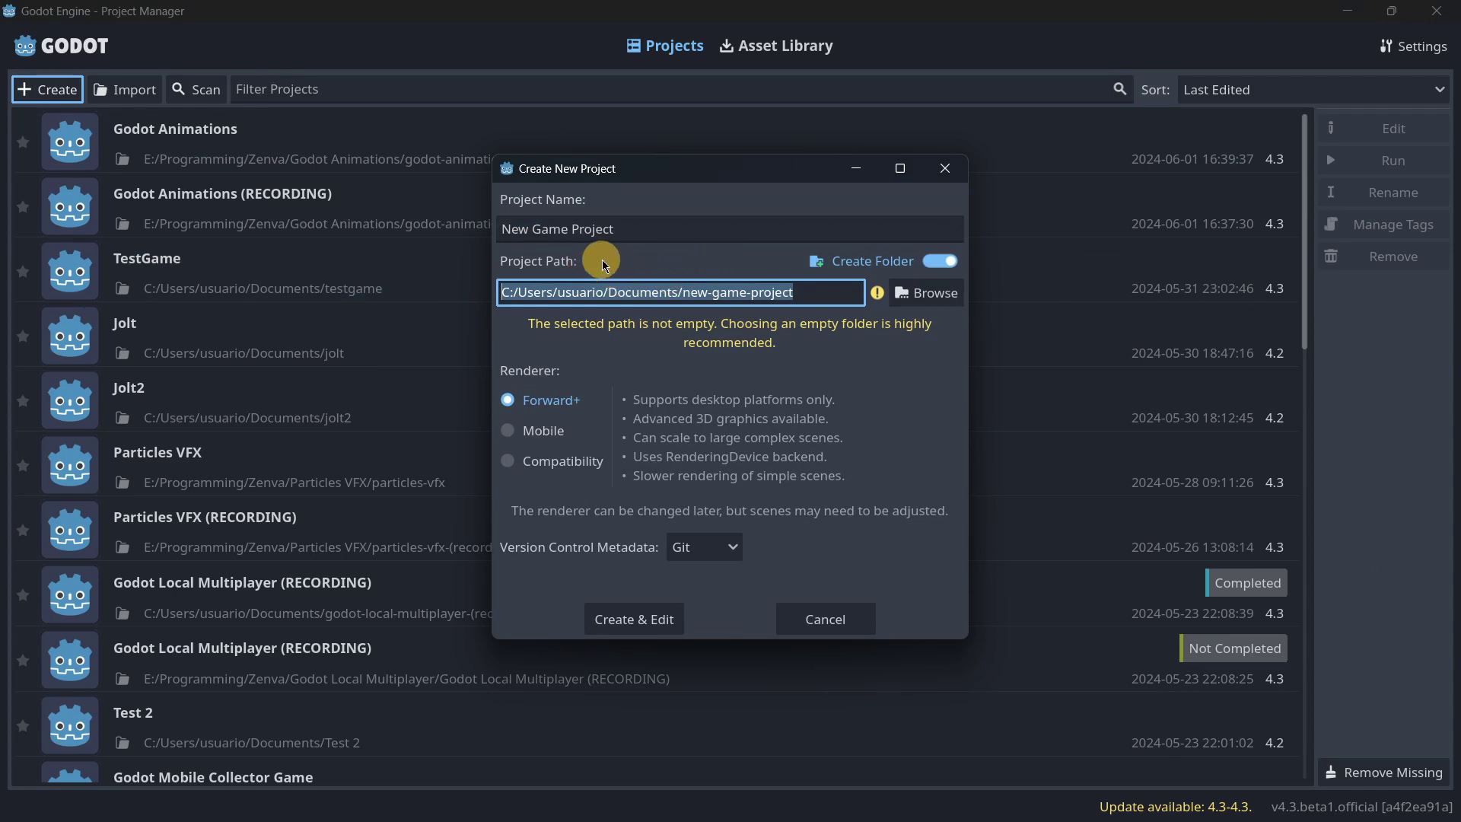
click(905, 295)
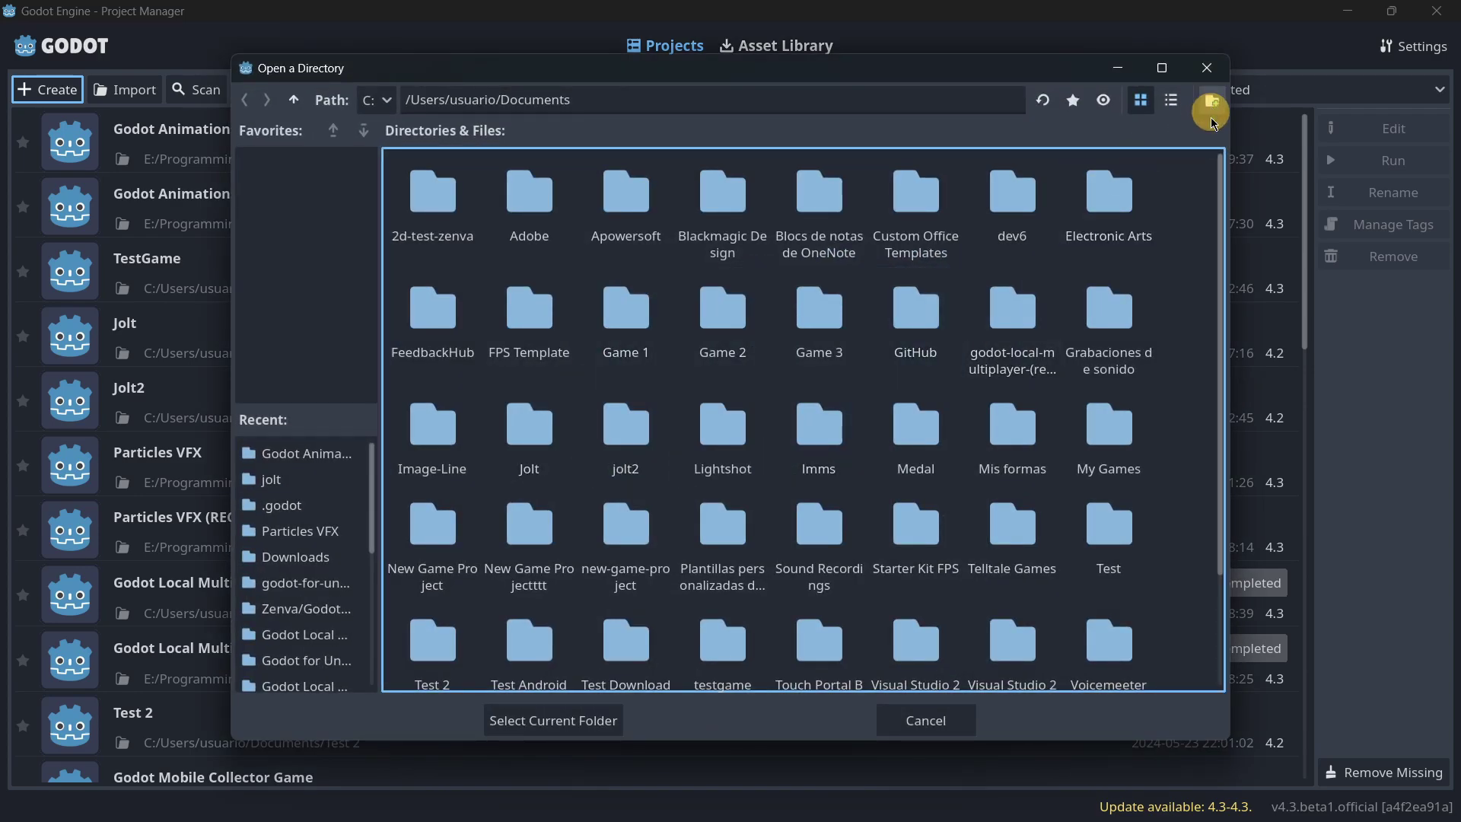
click(928, 720)
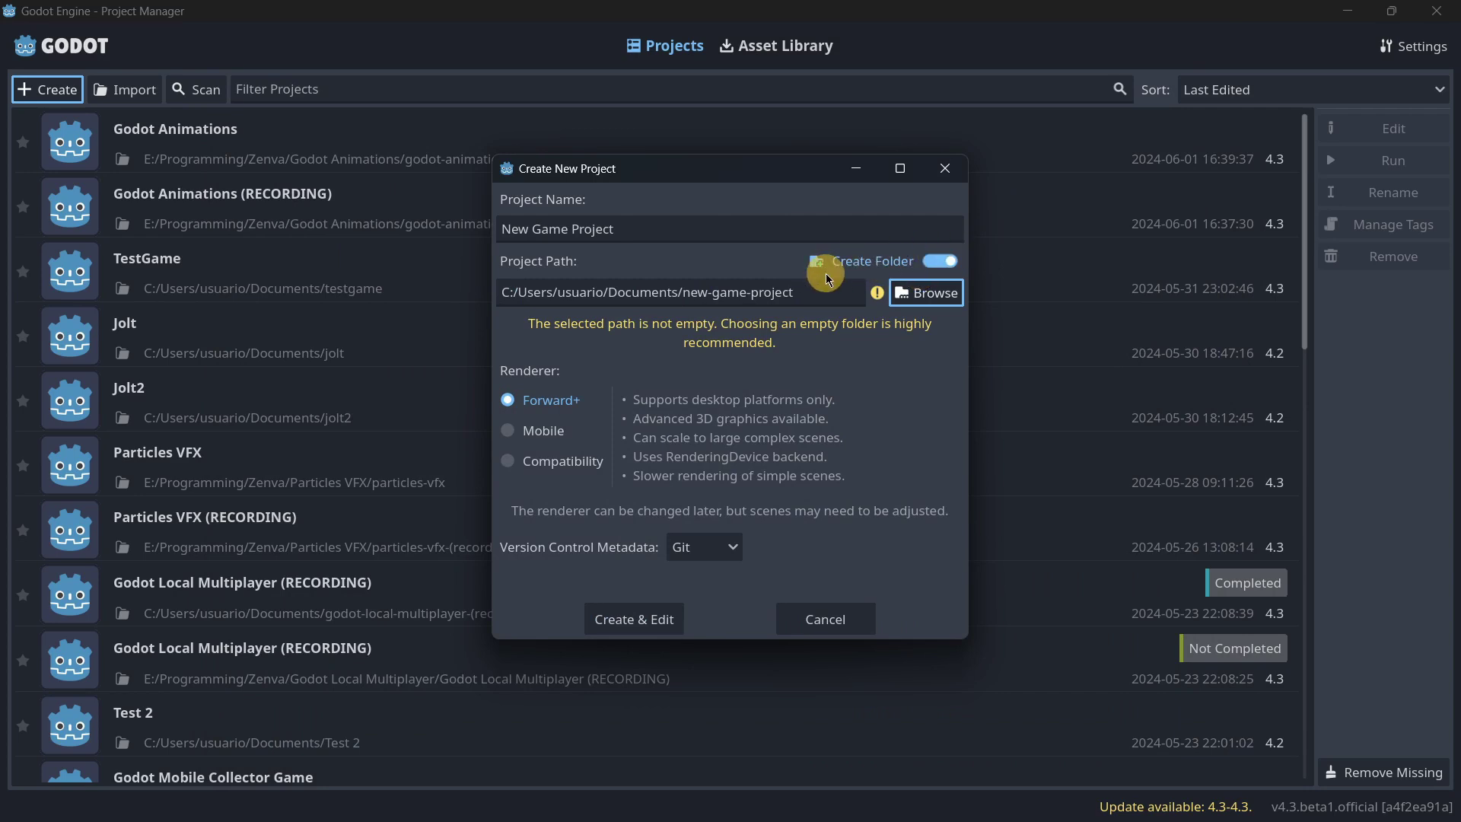
drag(500, 293, 682, 280)
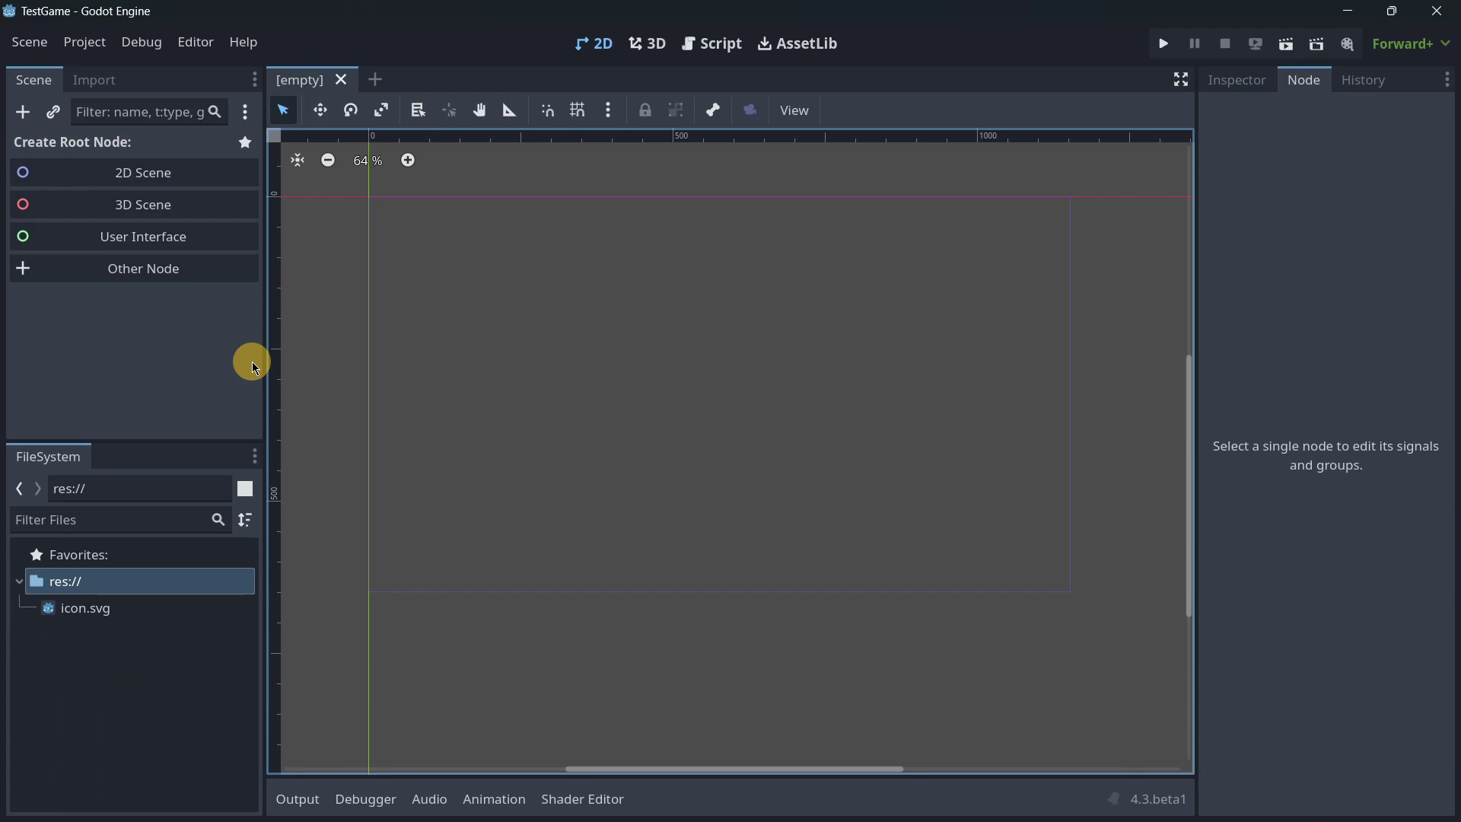
In the TestGame project, search the node types for "tilema", check the TileMap description and cancel without creating a node.
click(145, 278)
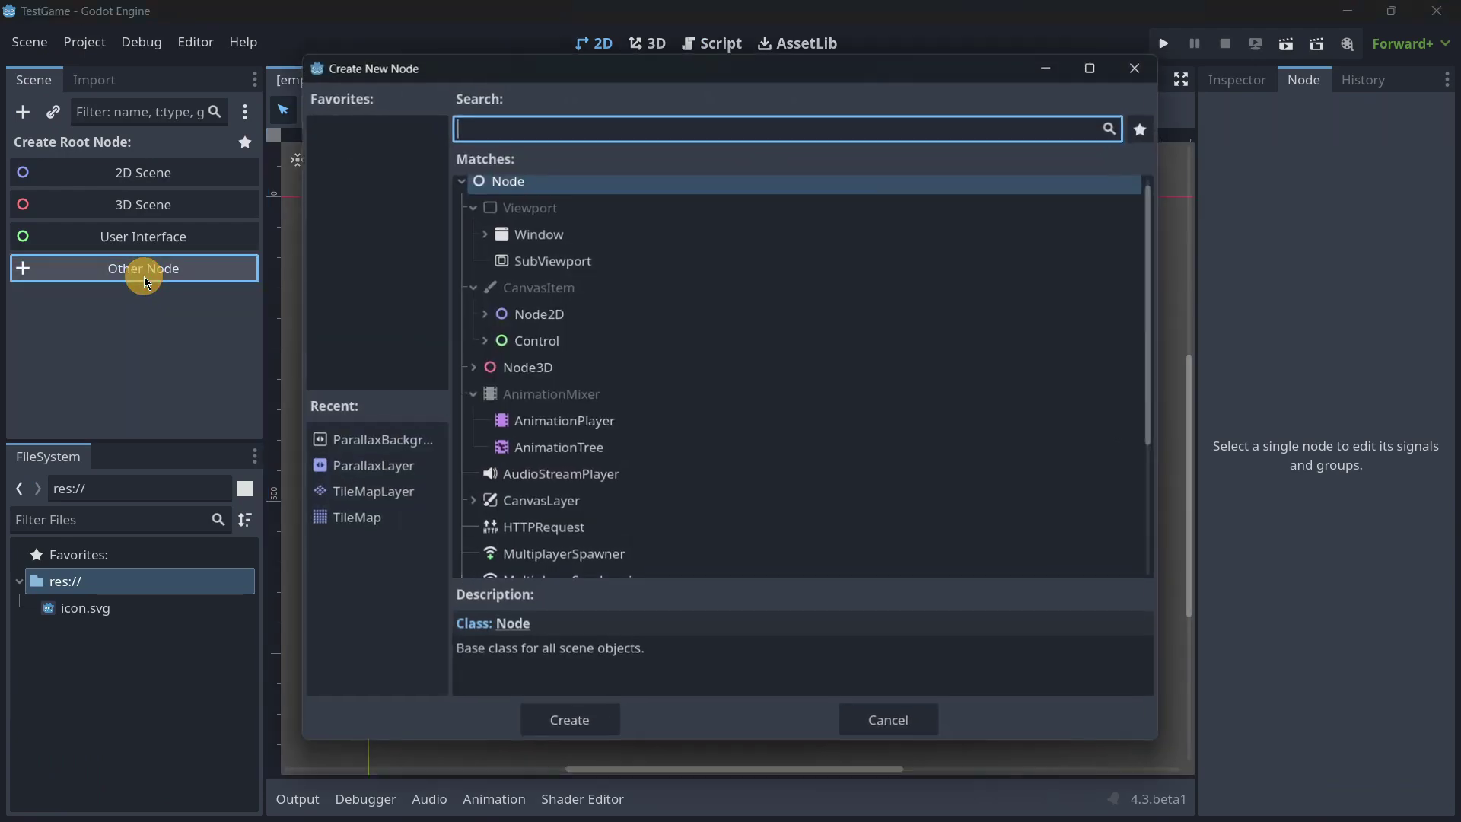
text(tilema)
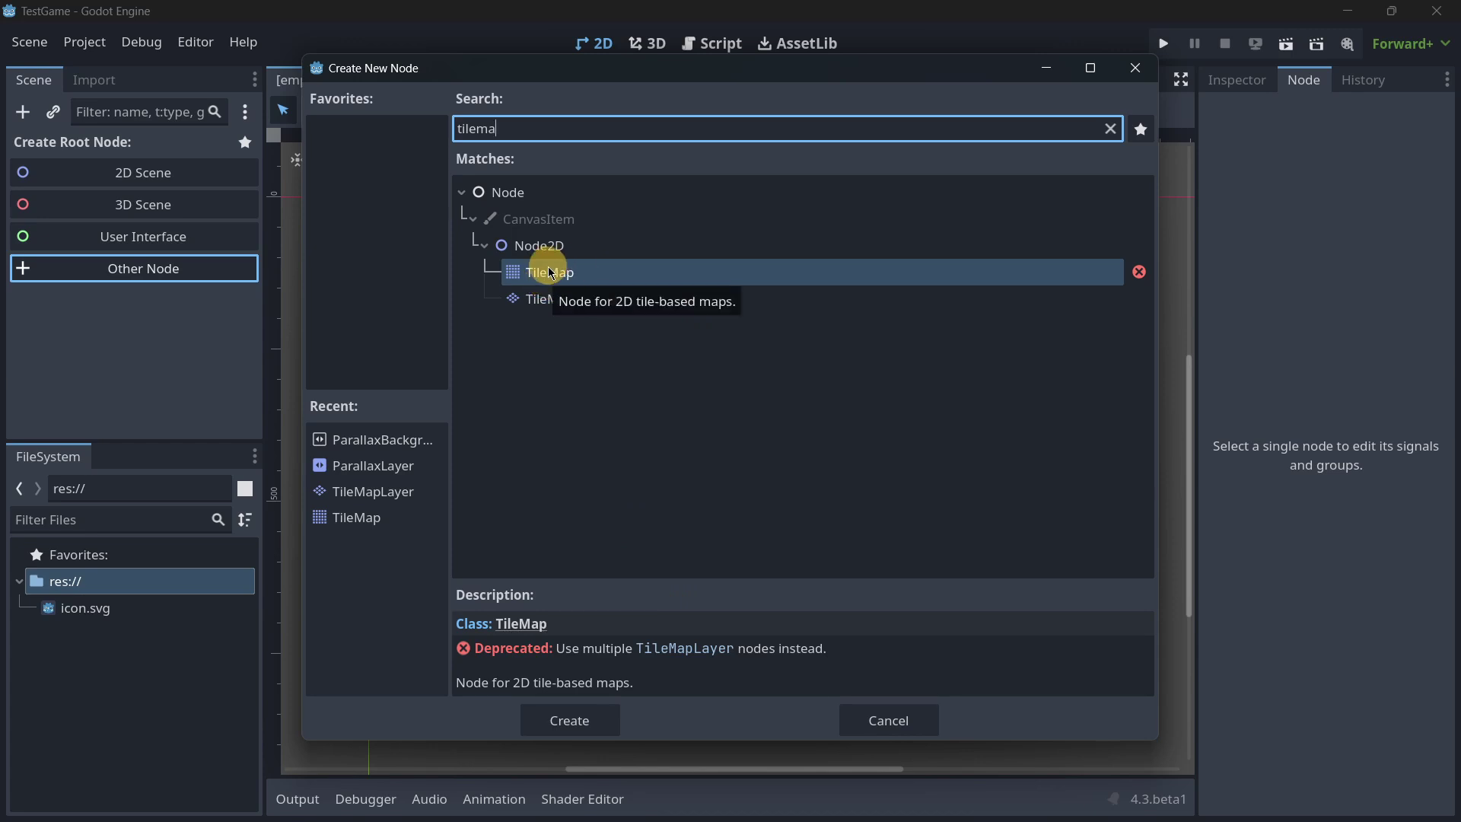
click(872, 730)
Create a plain Node as the scene root and save the scene as node.tscn.
click(213, 278)
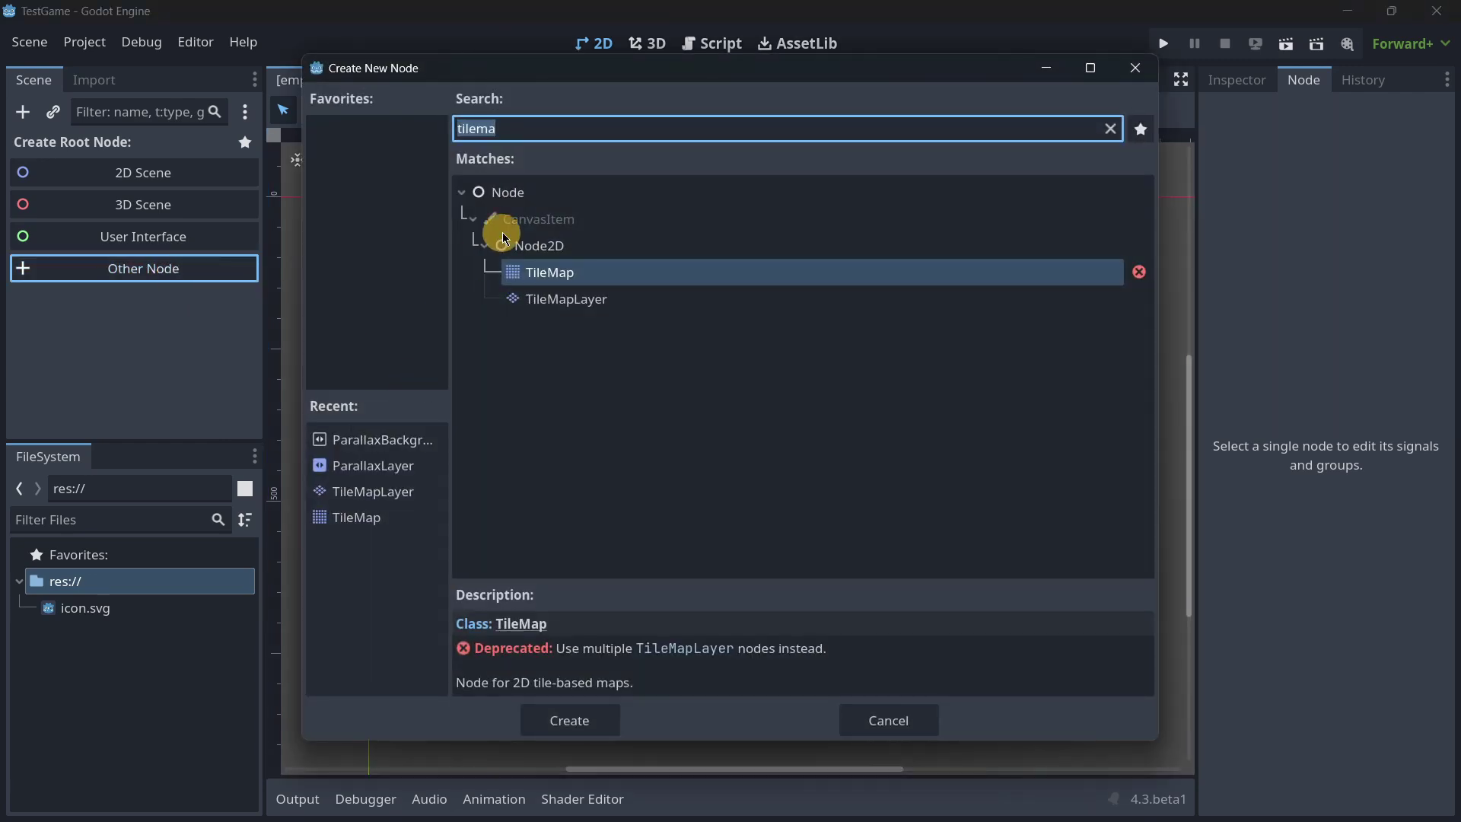
double_click(554, 196)
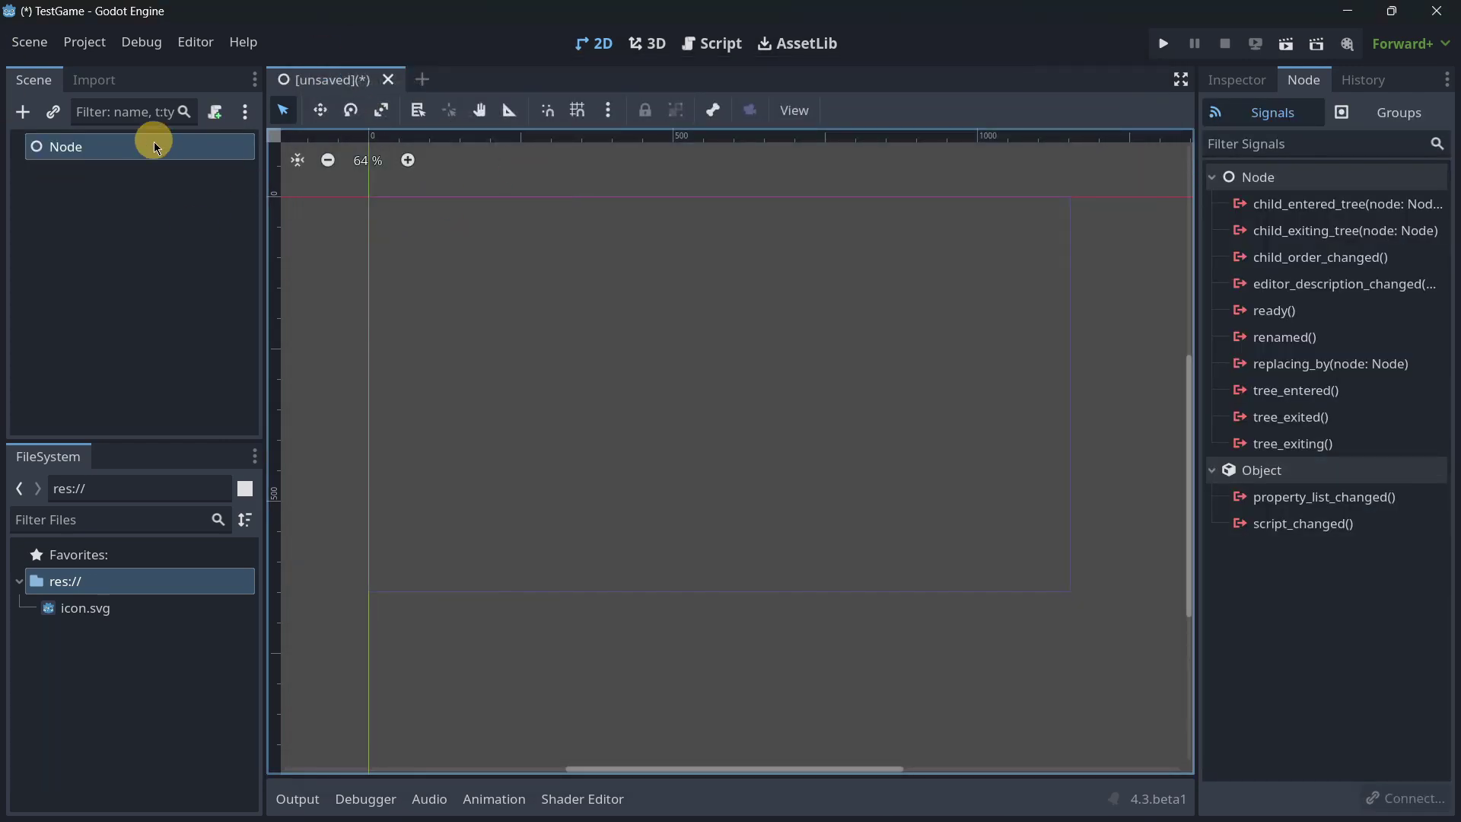
key(ctrl+s)
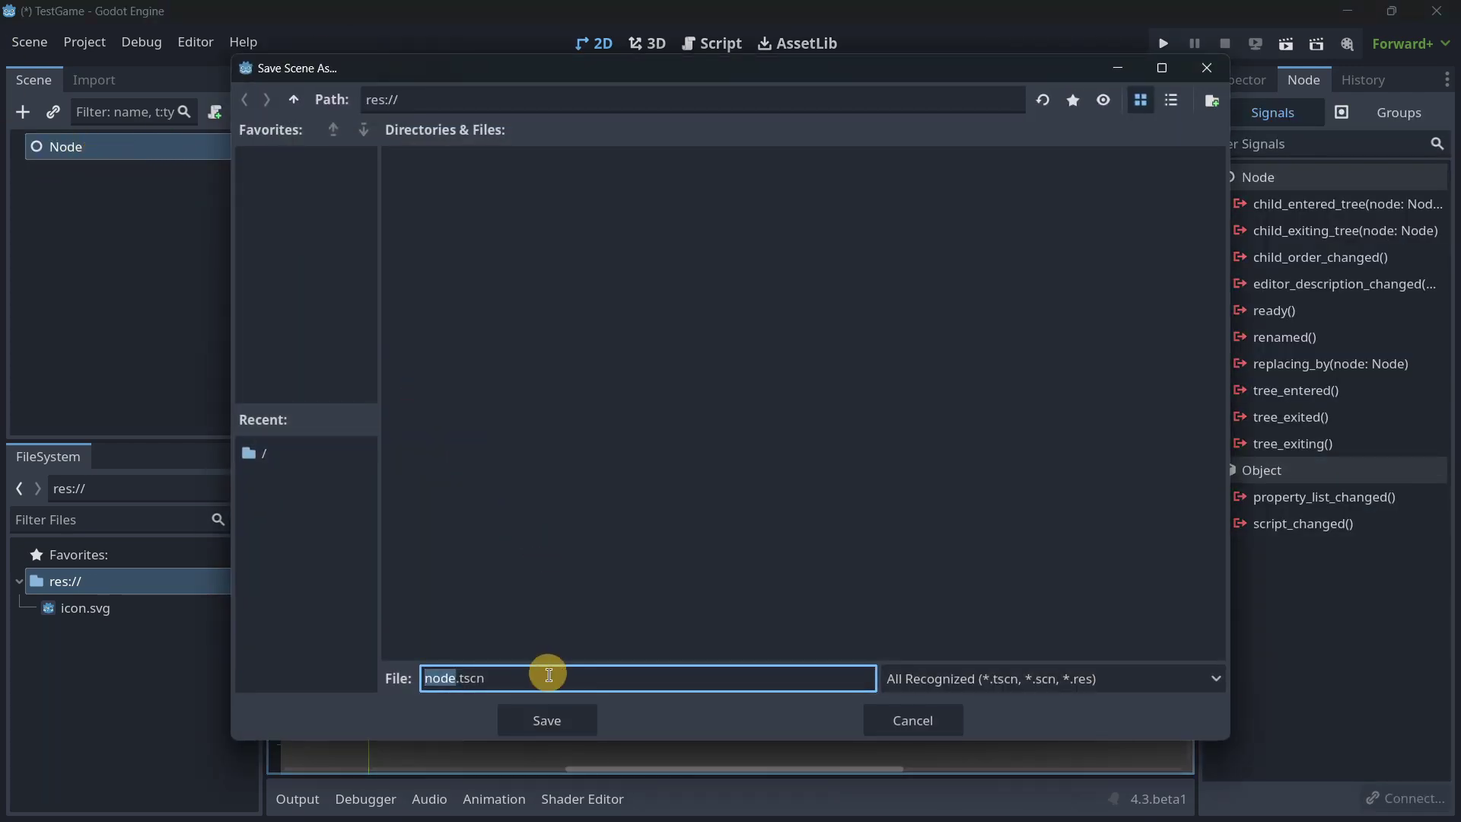
click(551, 711)
Add a TileMap and a TileMapLayer as sibling children of the root Node.
click(20, 113)
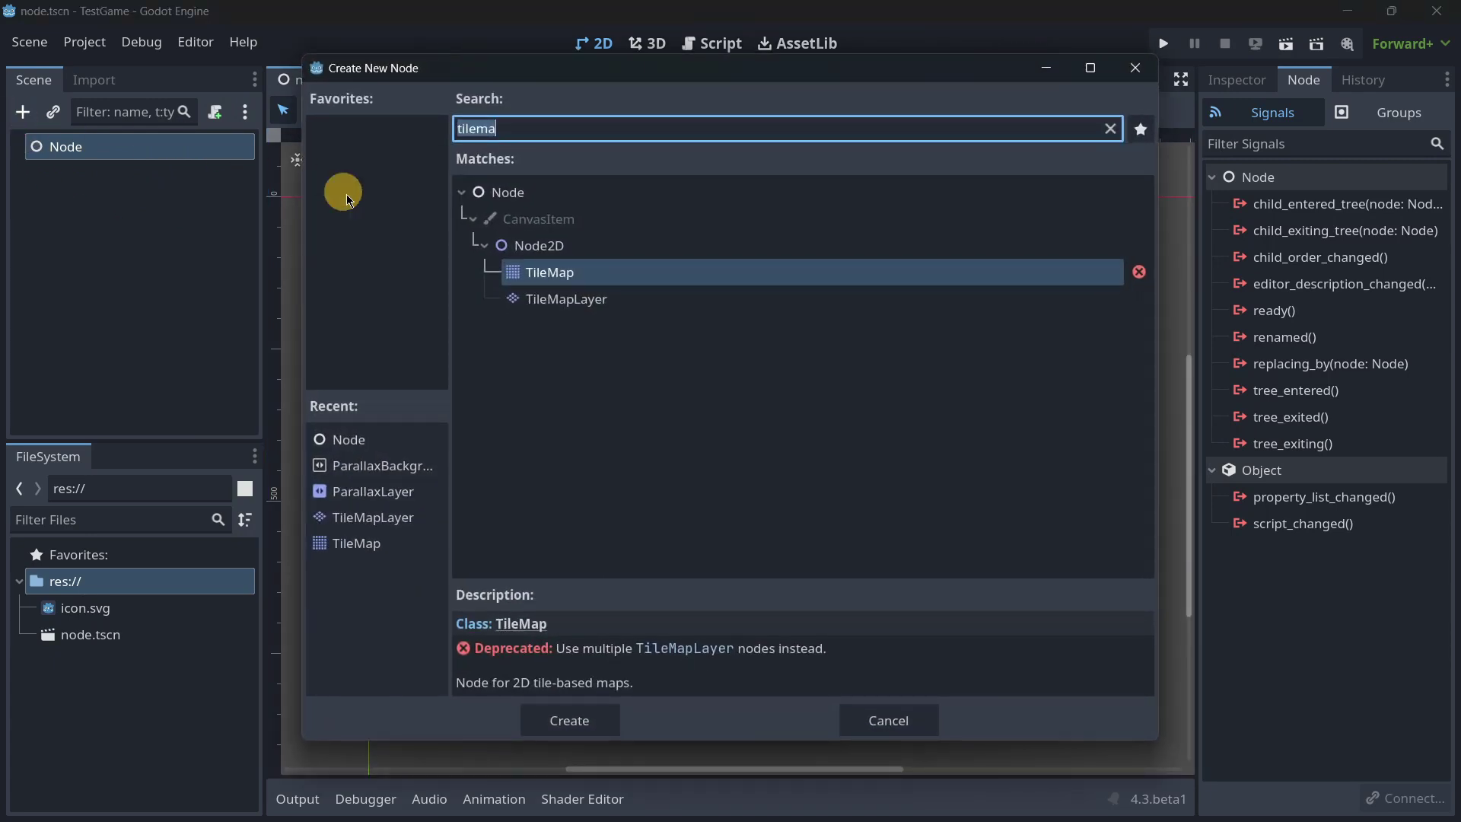
double_click(572, 277)
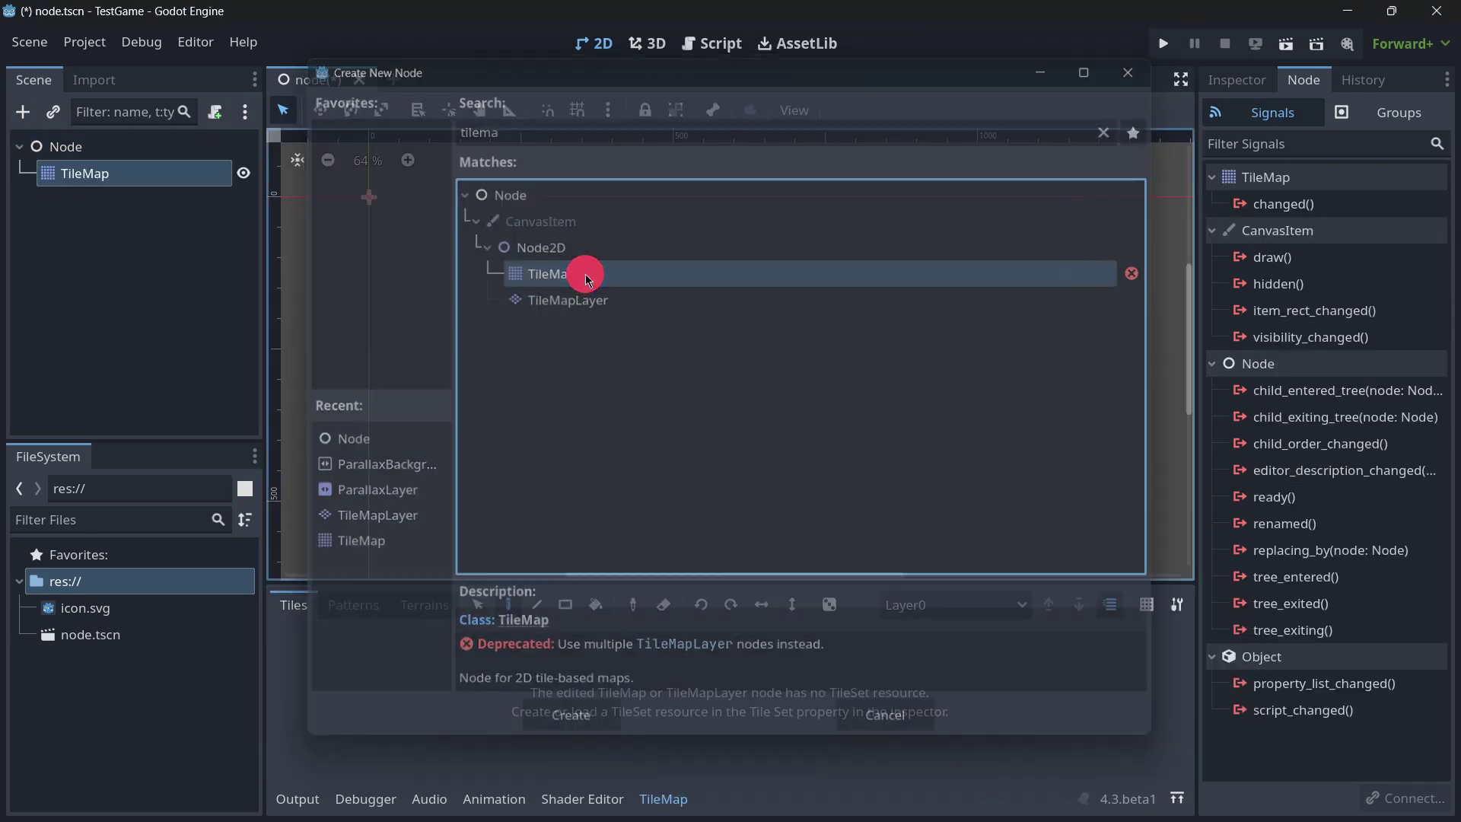
click(53, 144)
click(23, 112)
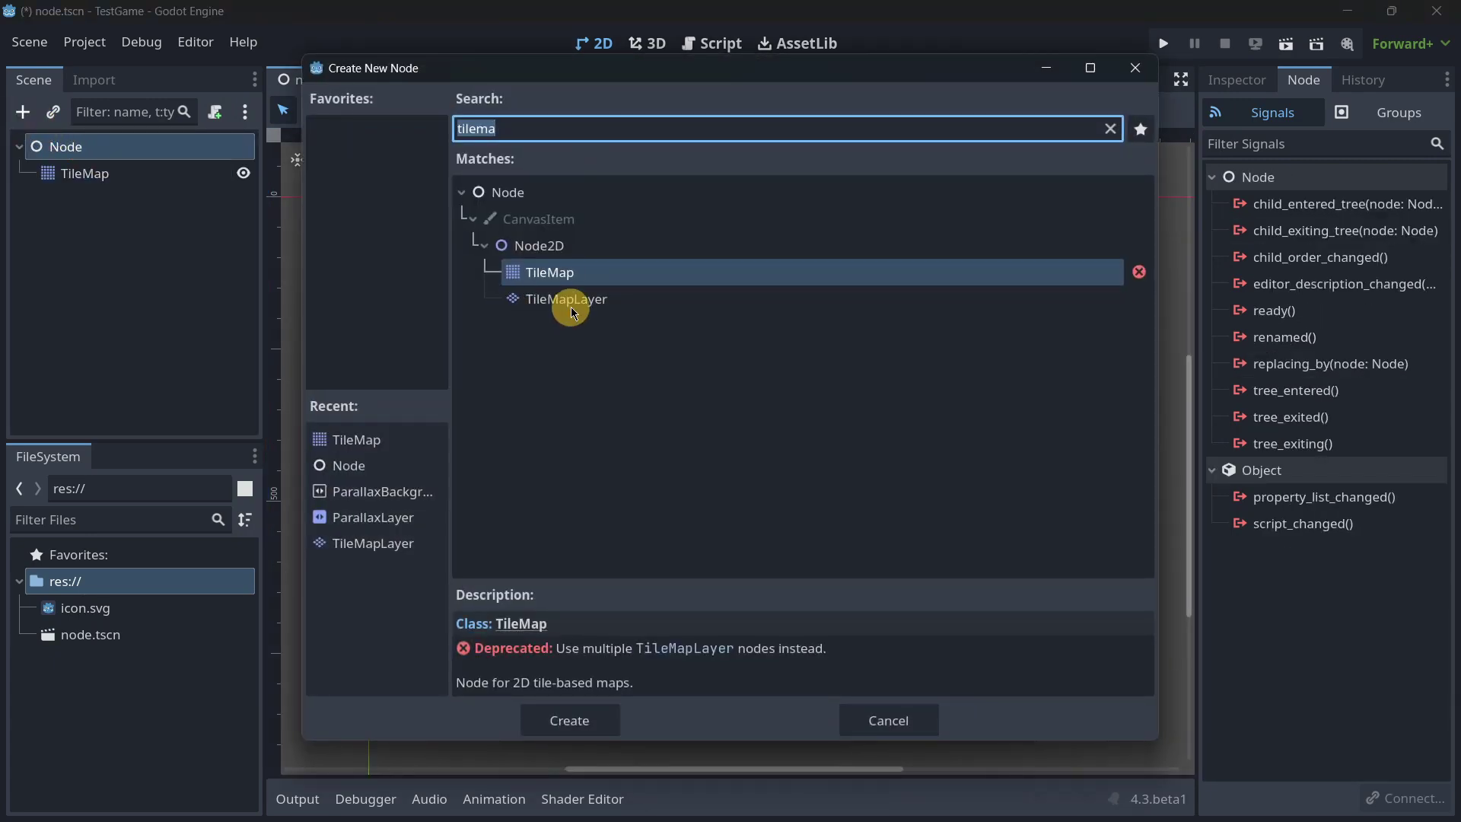
double_click(571, 304)
Compare the inspector properties of the TileMap and TileMapLayer nodes, including their Tile Set options.
click(1238, 81)
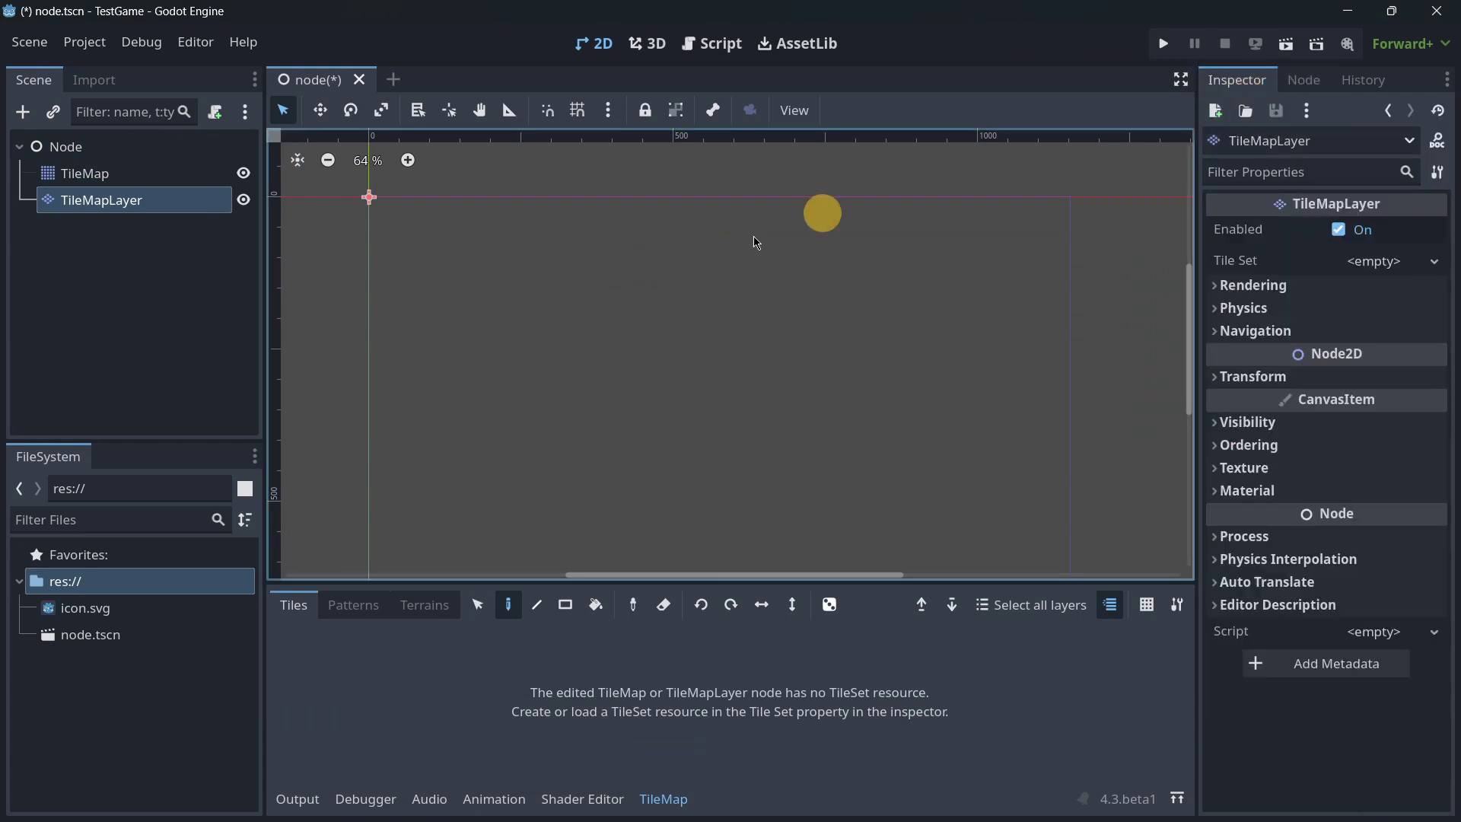
click(100, 181)
click(117, 187)
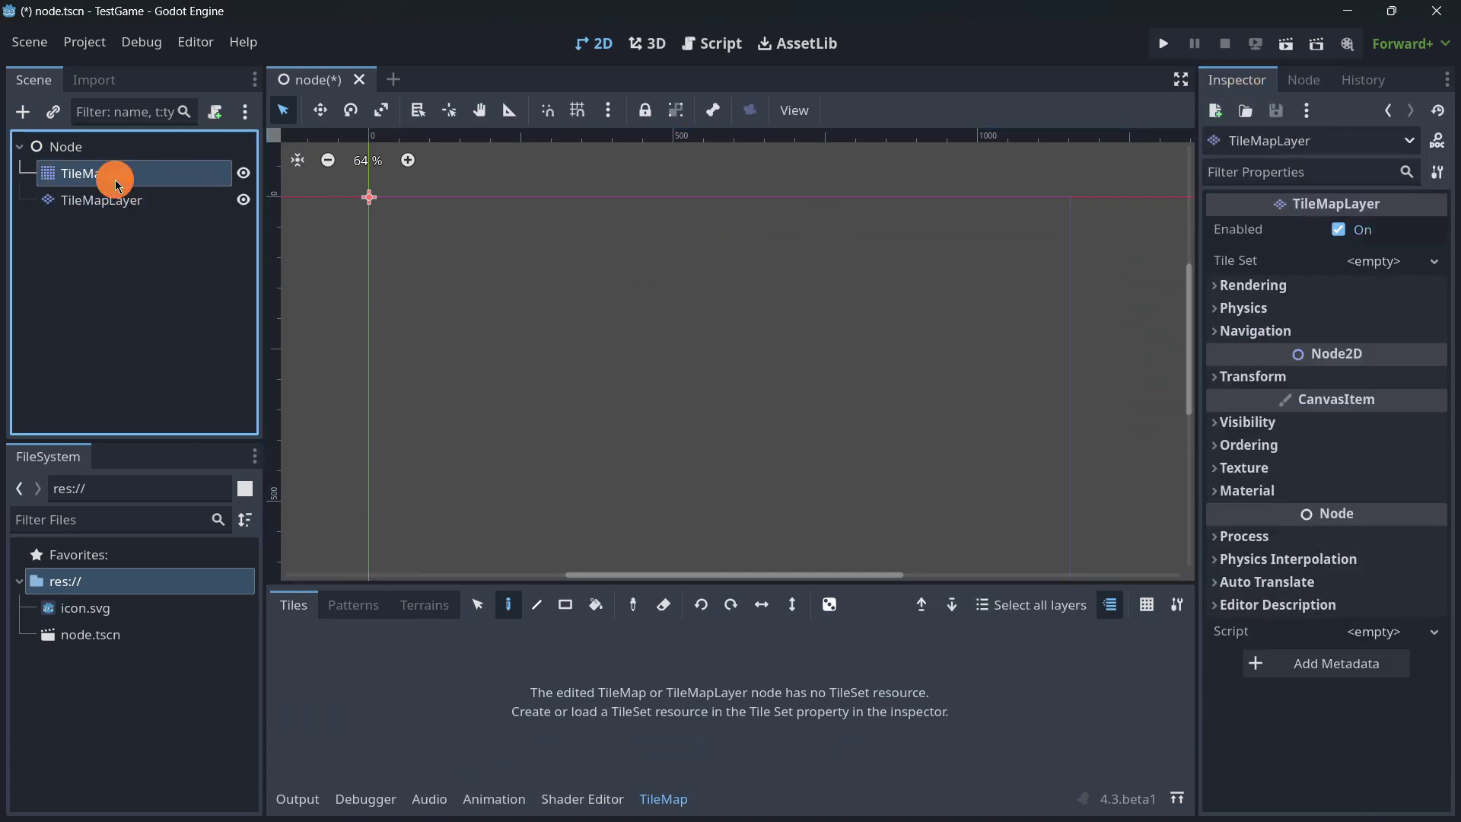
click(119, 180)
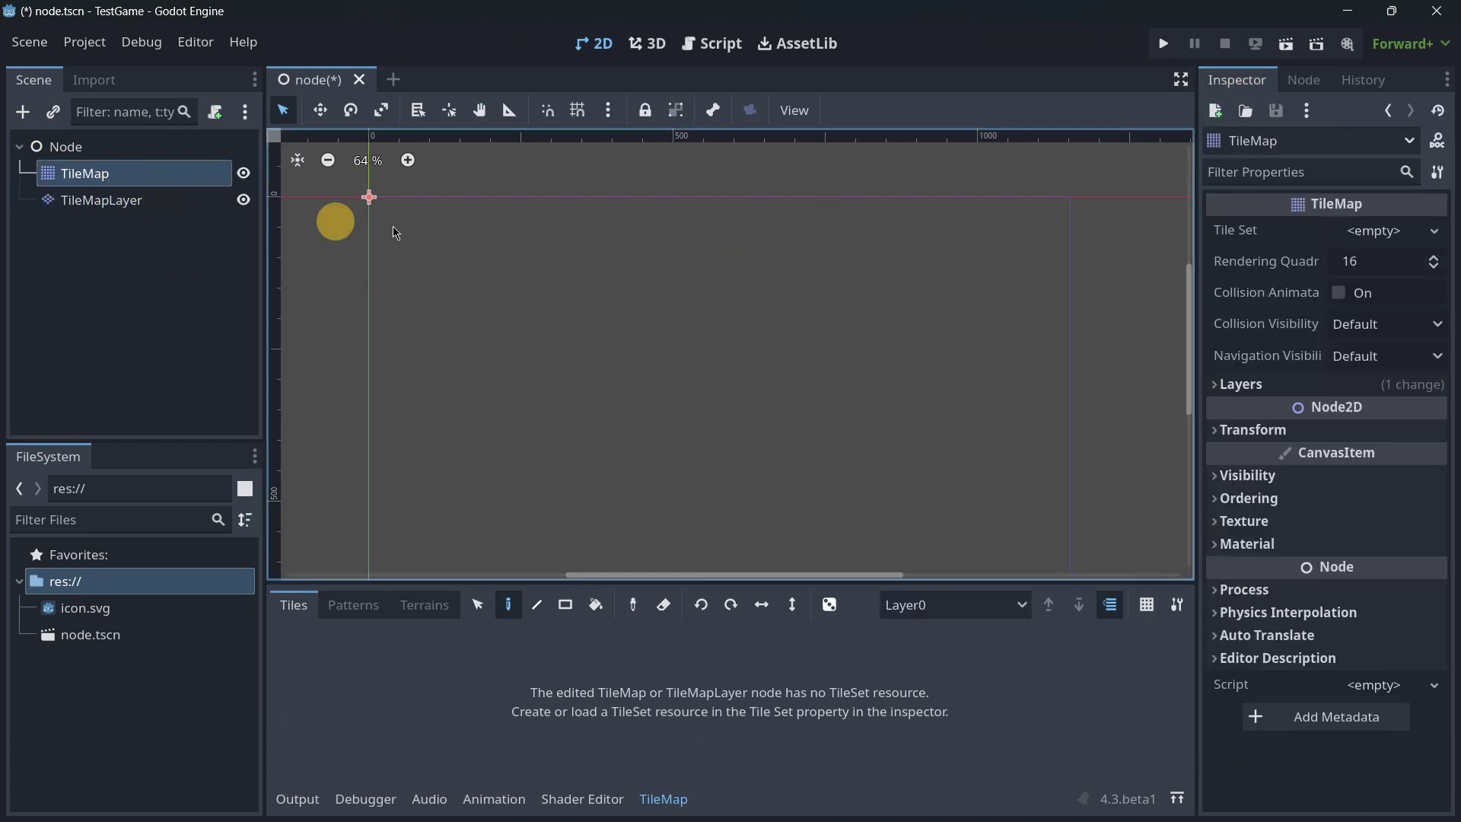
click(1359, 237)
click(122, 200)
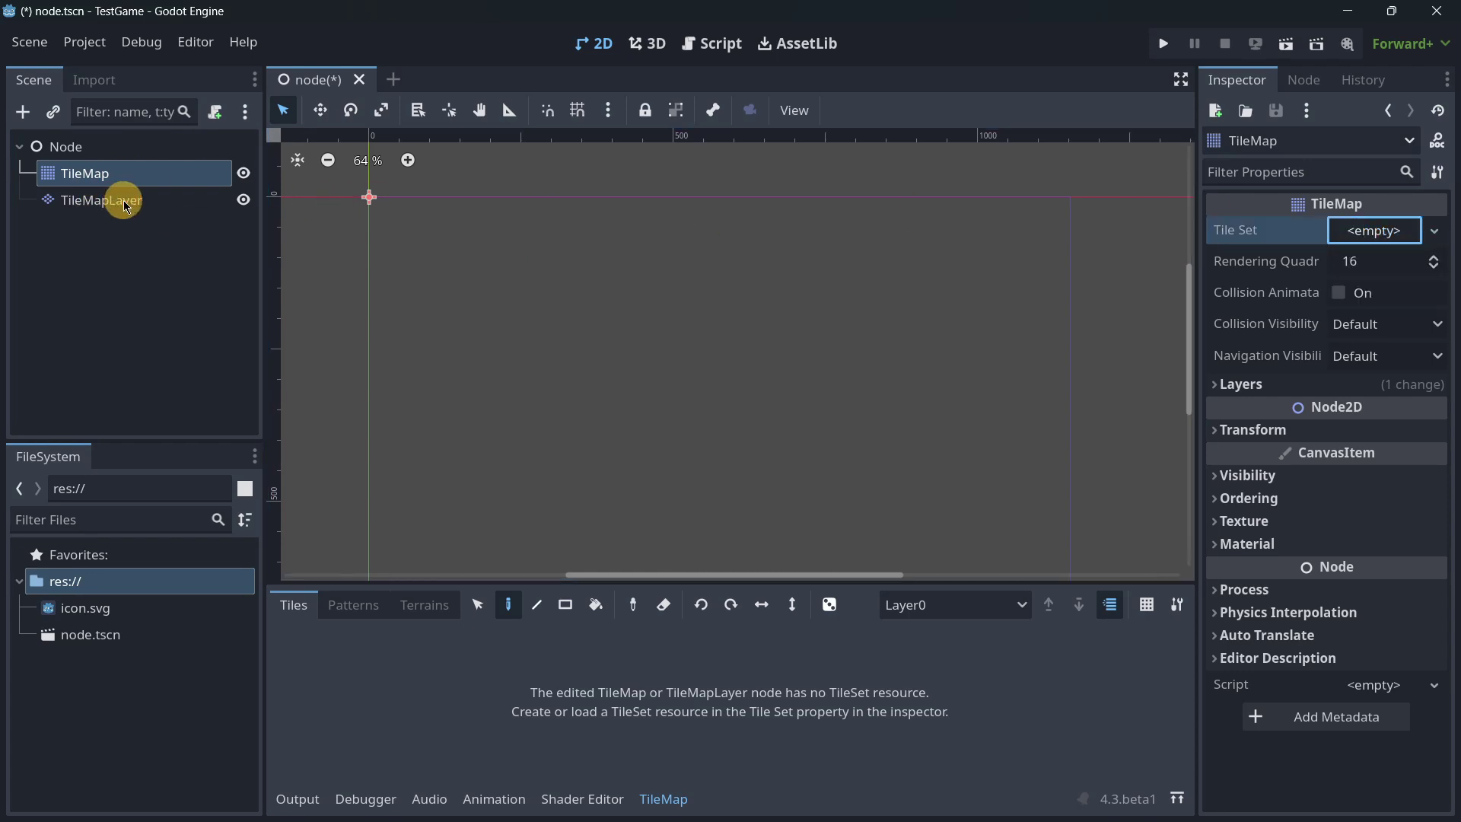
click(121, 199)
click(1377, 256)
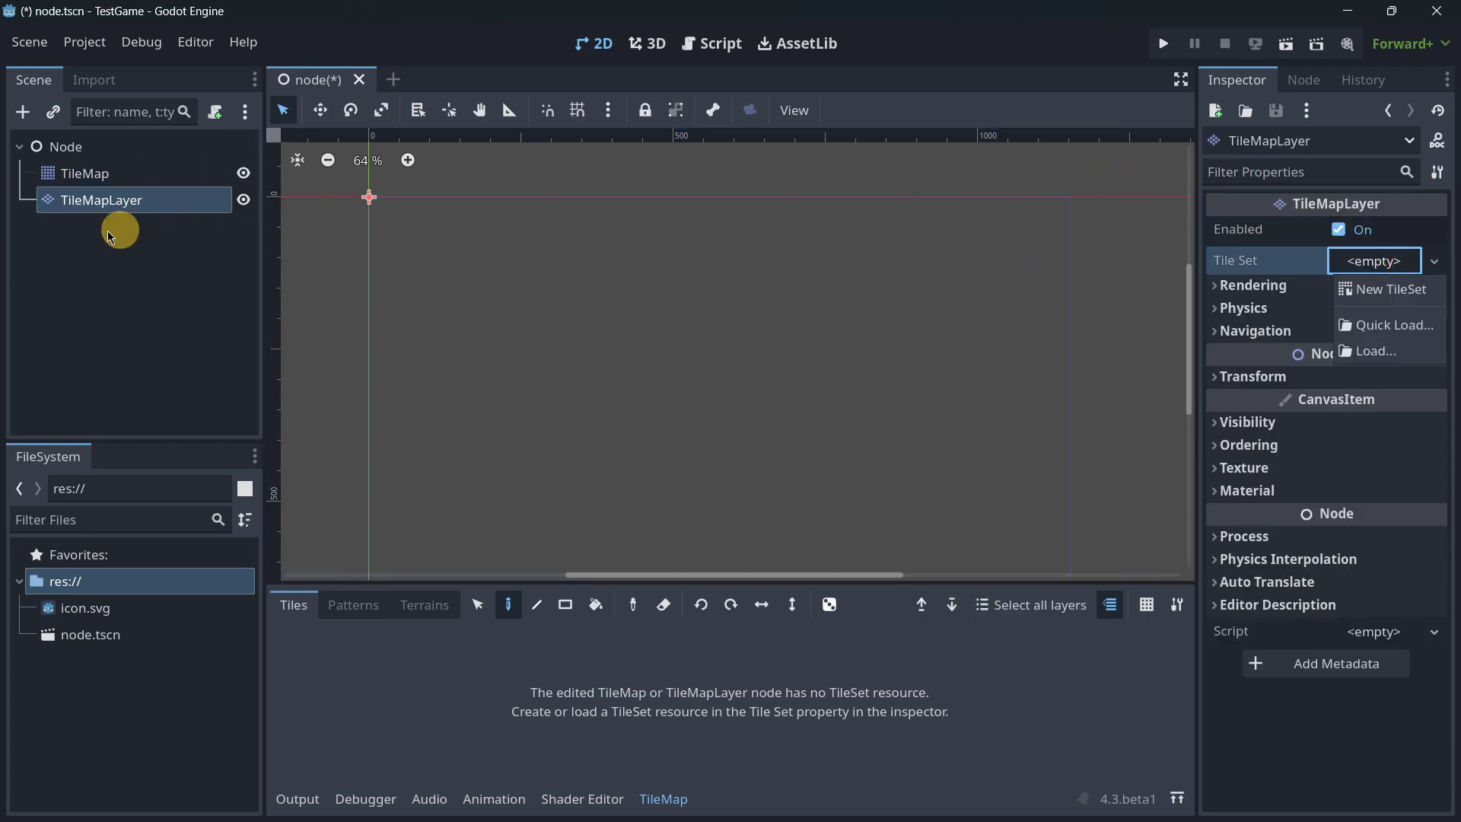
click(166, 238)
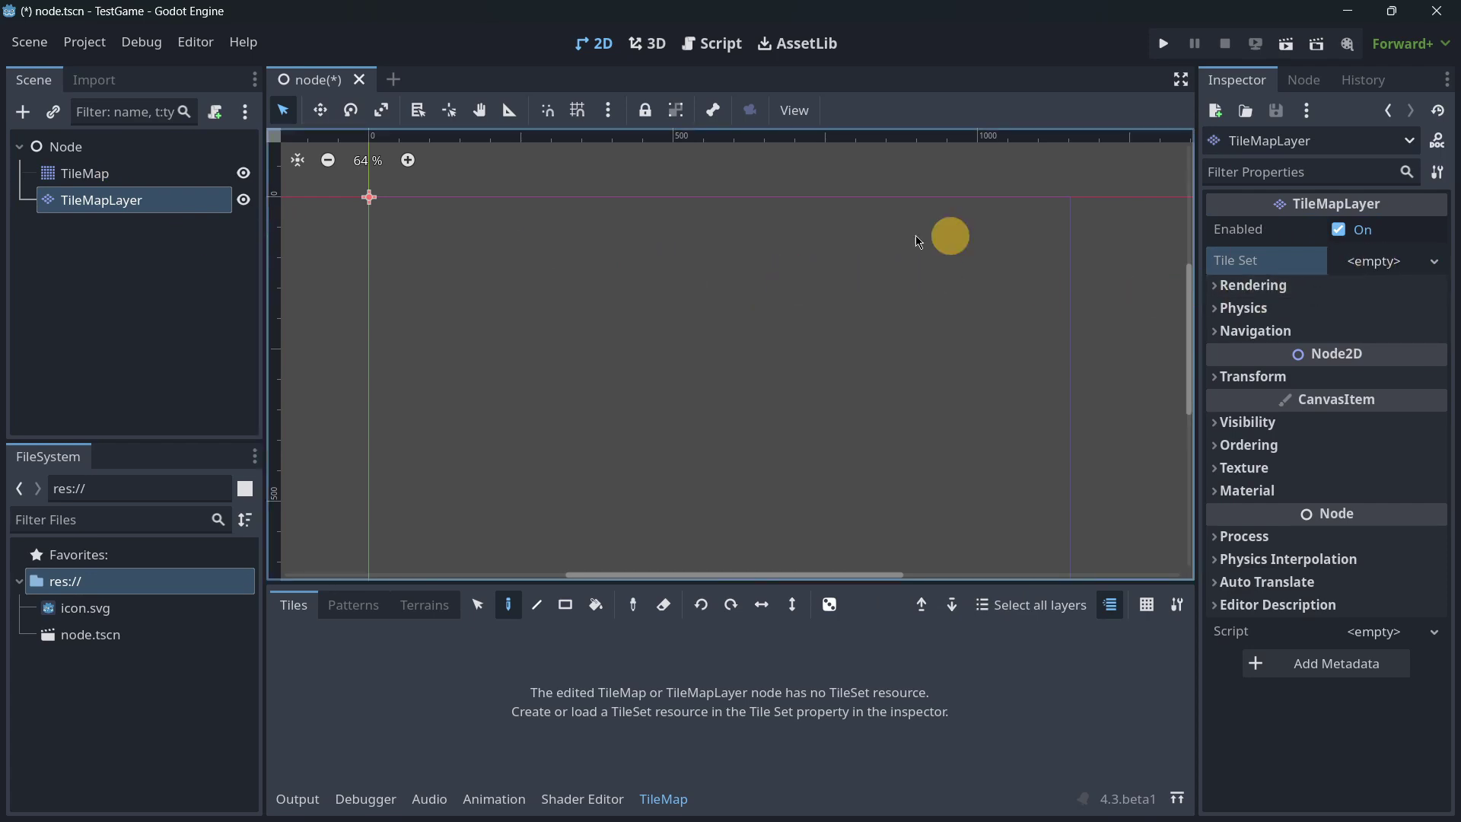
click(126, 175)
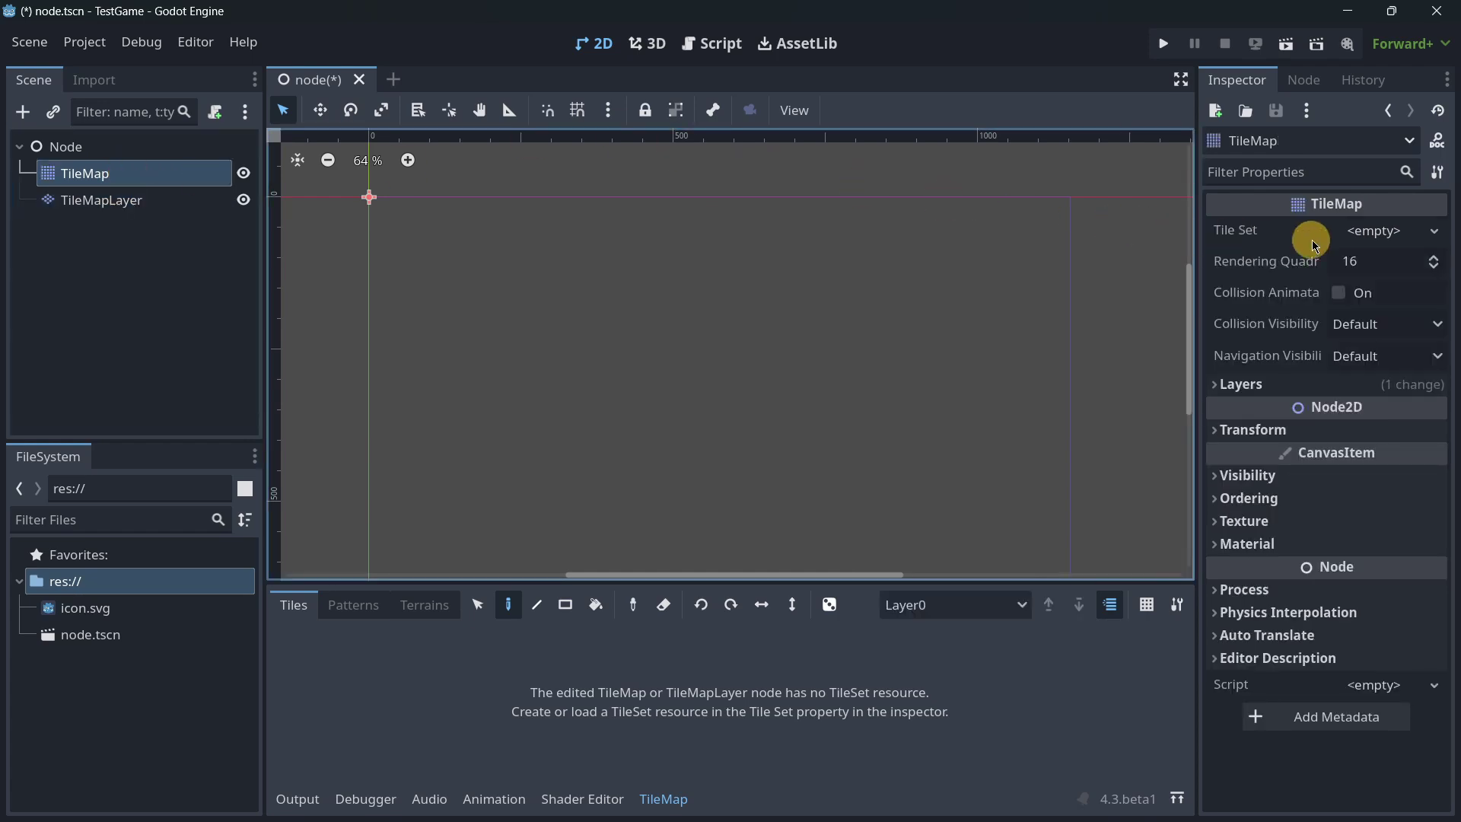
Create a new TileSet for the TileMap and add icon.svg as its atlas source with automatically created tiles.
click(1351, 236)
click(1362, 257)
click(1366, 231)
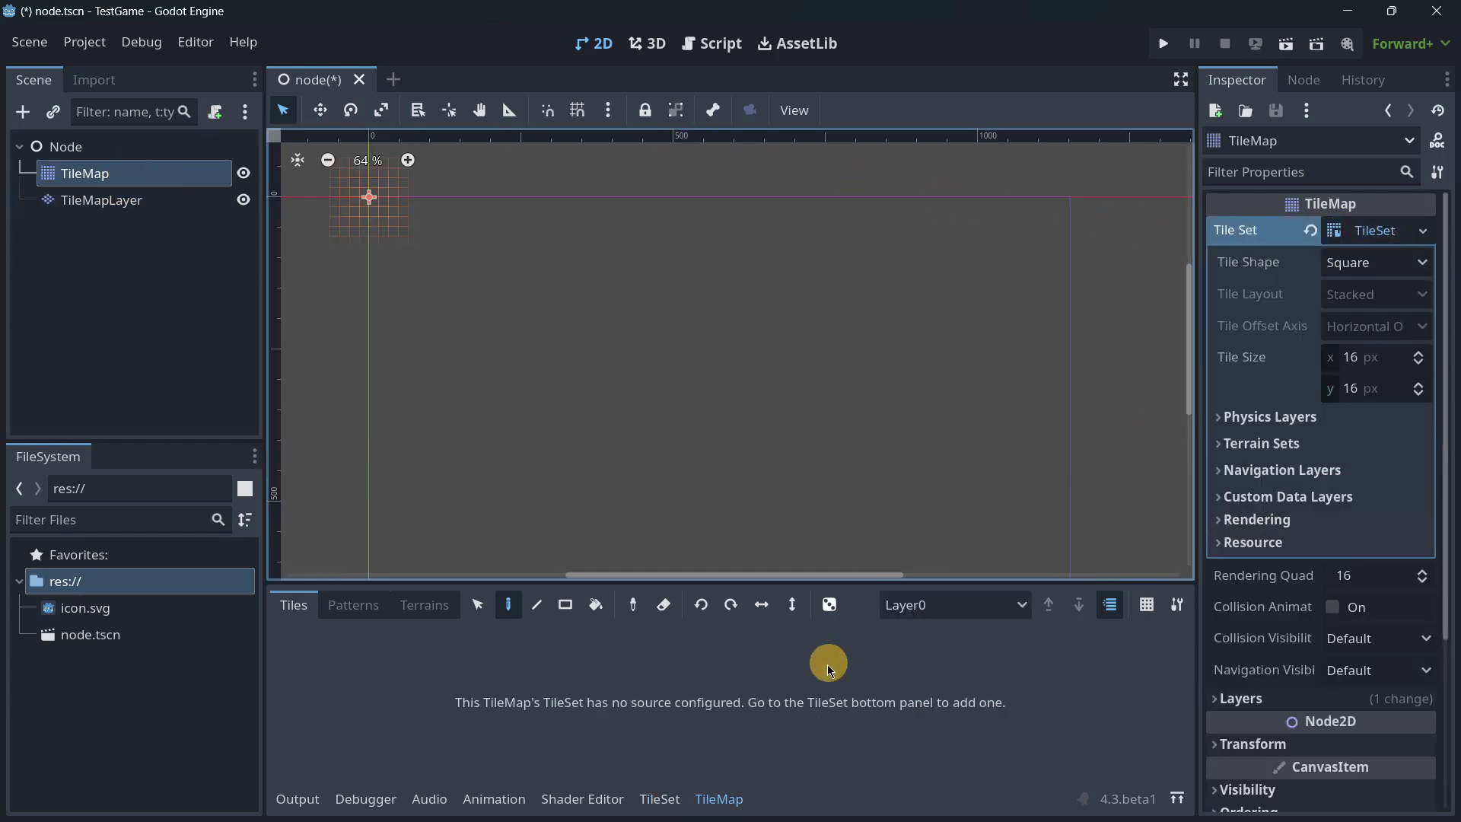
click(650, 798)
drag(69, 606, 342, 692)
click(718, 445)
Set the texture region size of the TileMap's icon.svg atlas to 128 × 128 px.
scroll(600, 724, down, 5)
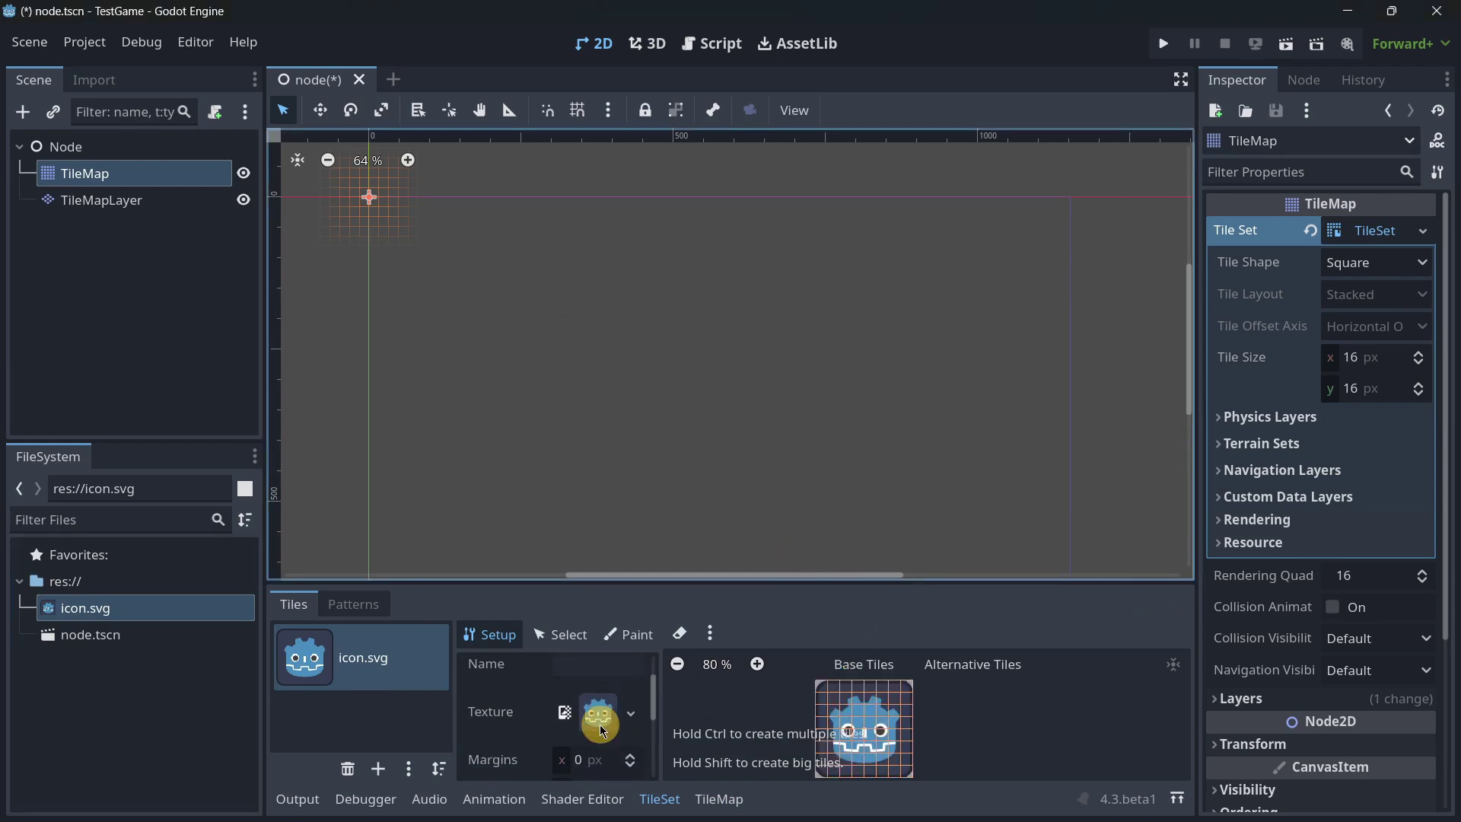
click(594, 701)
text(128)
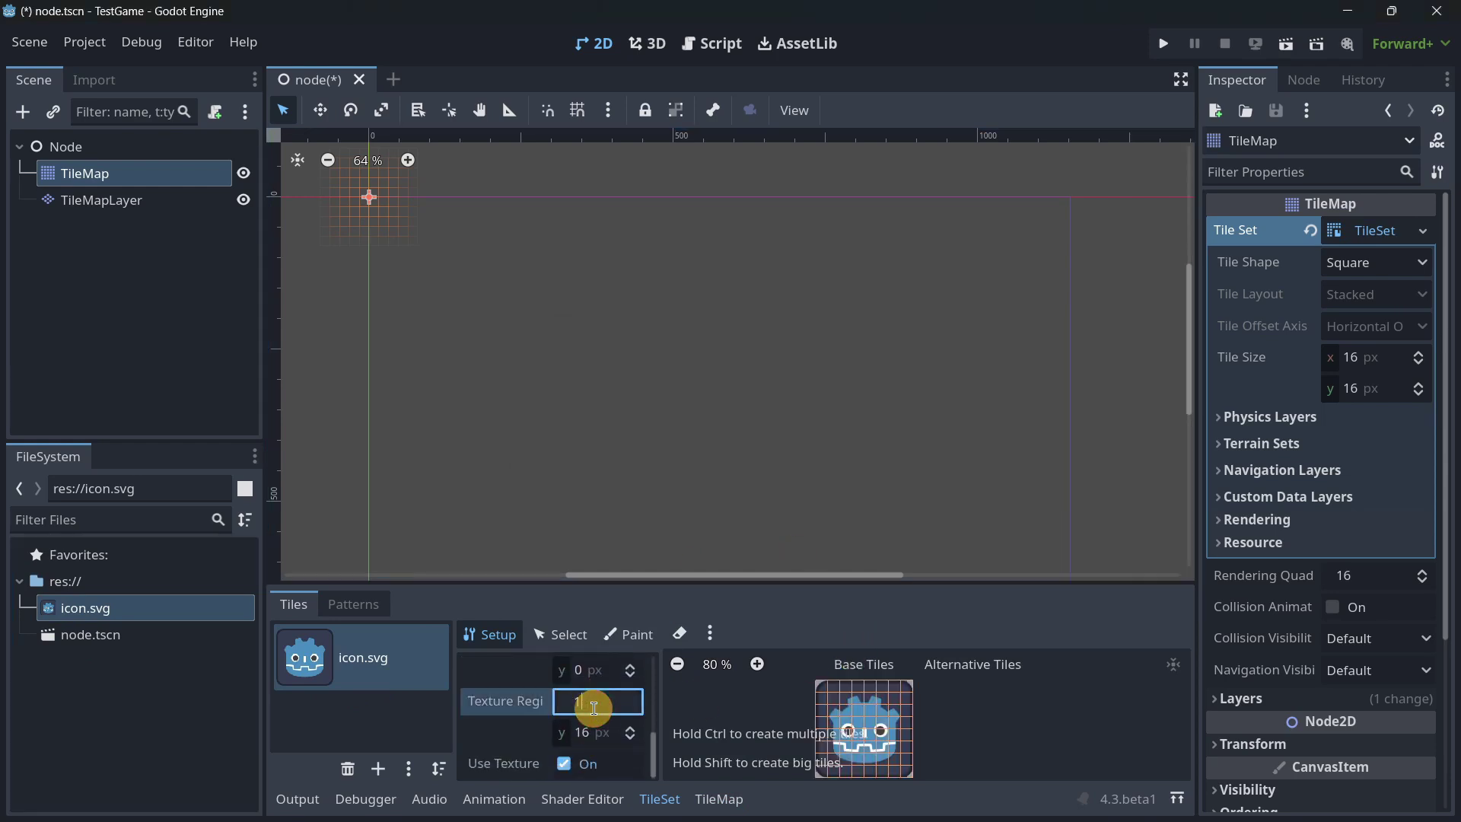
key(Tab)
text(128)
key(Return)
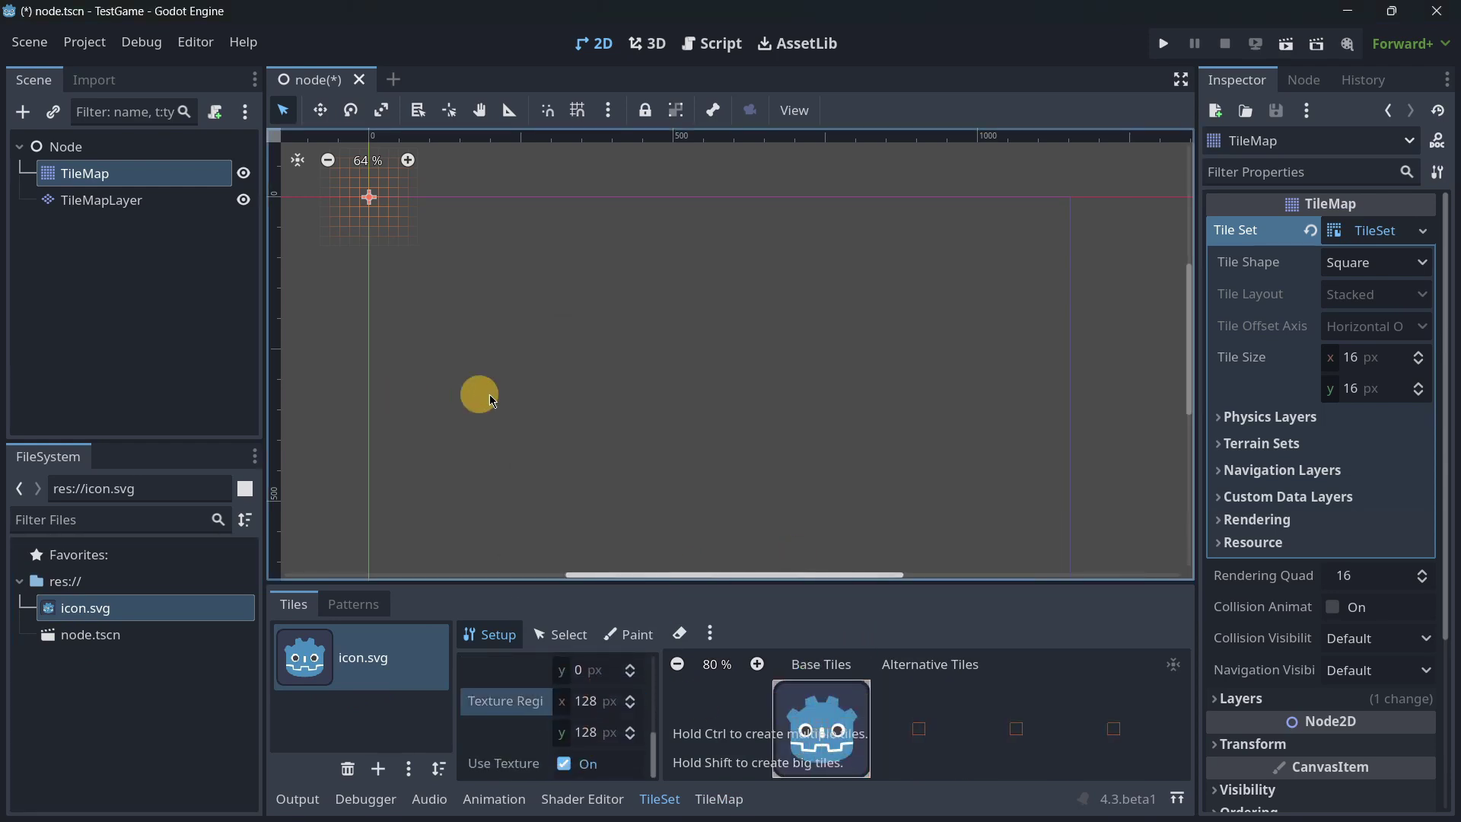
Set the tile size of the TileMap's TileSet to 128 × 128 px.
click(1346, 359)
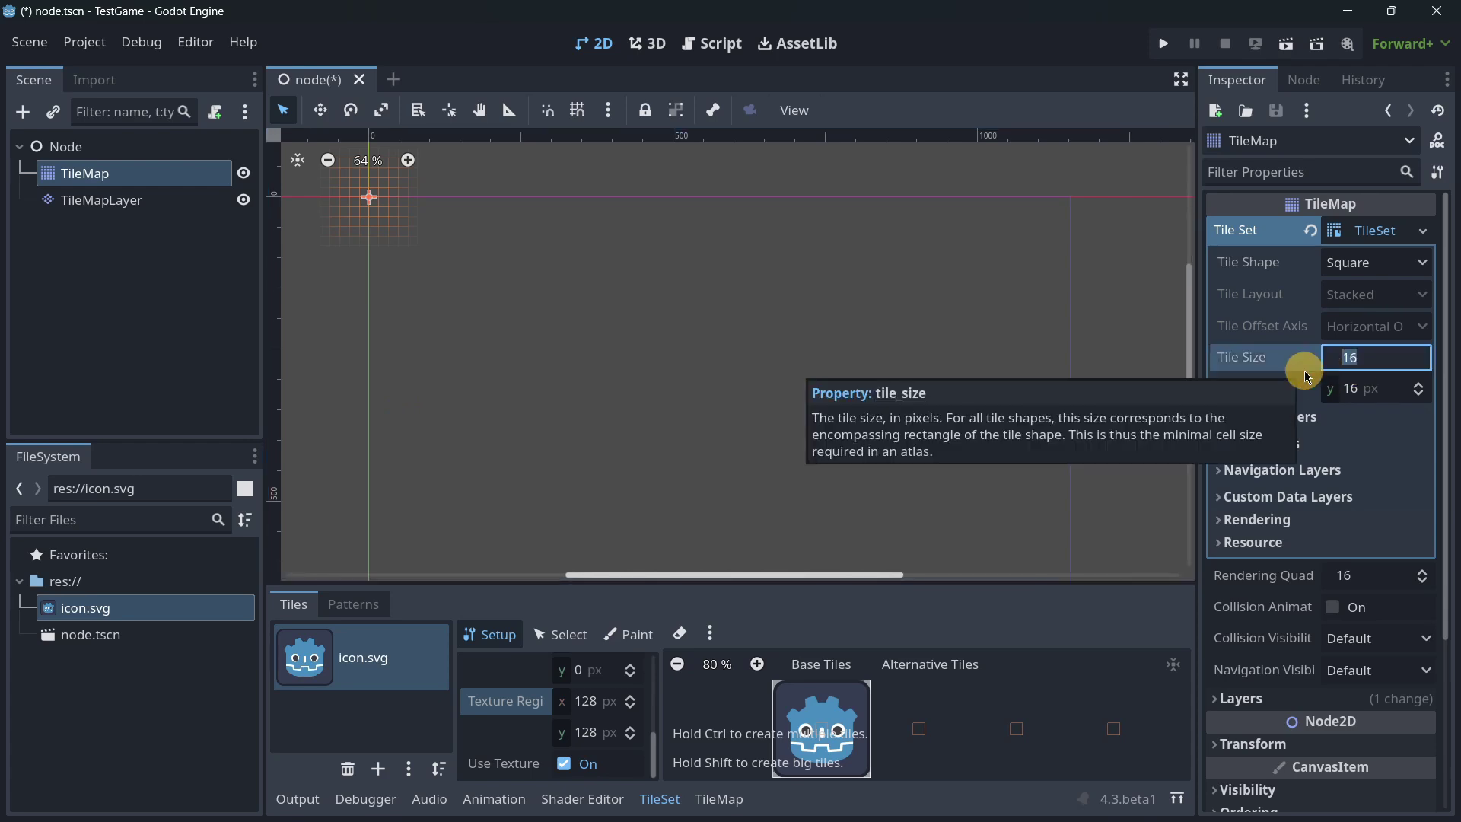
text(128)
key(Tab)
text(128)
key(Return)
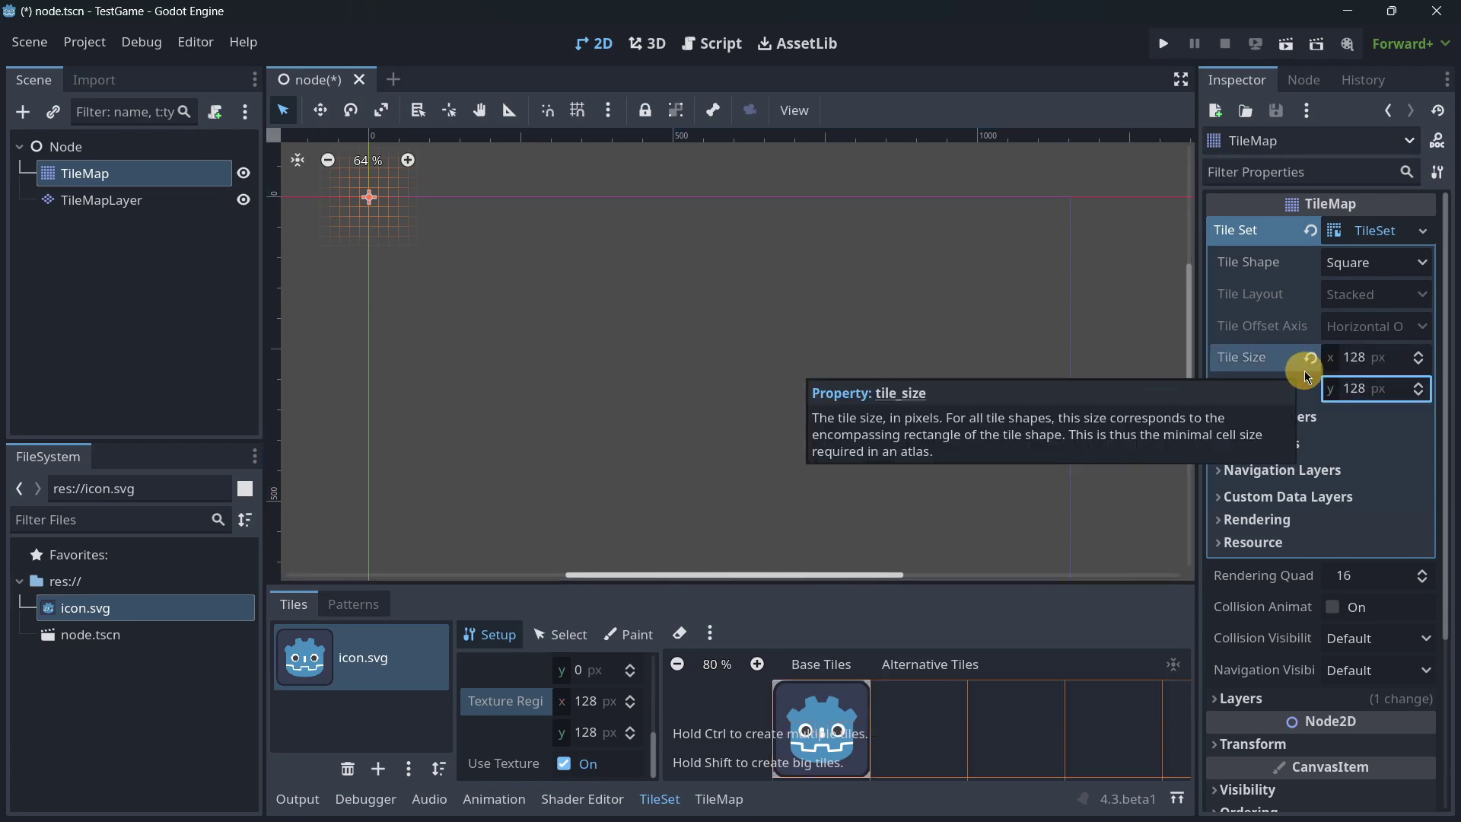
Paint a horizontal row of nine icon tiles on the TileMap along the lower edge of the game viewport frame.
click(718, 799)
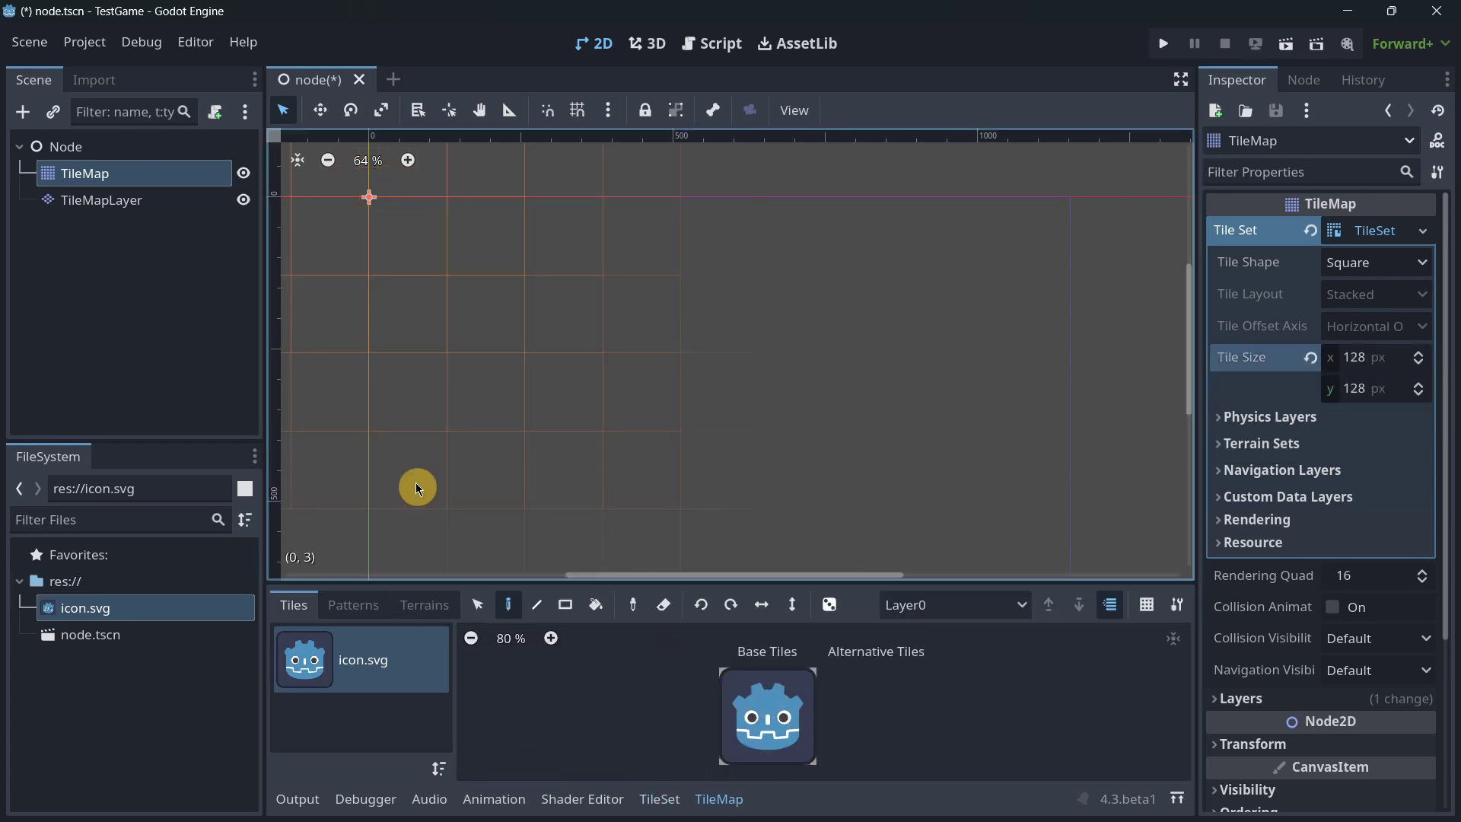
scroll(489, 424, down, 6)
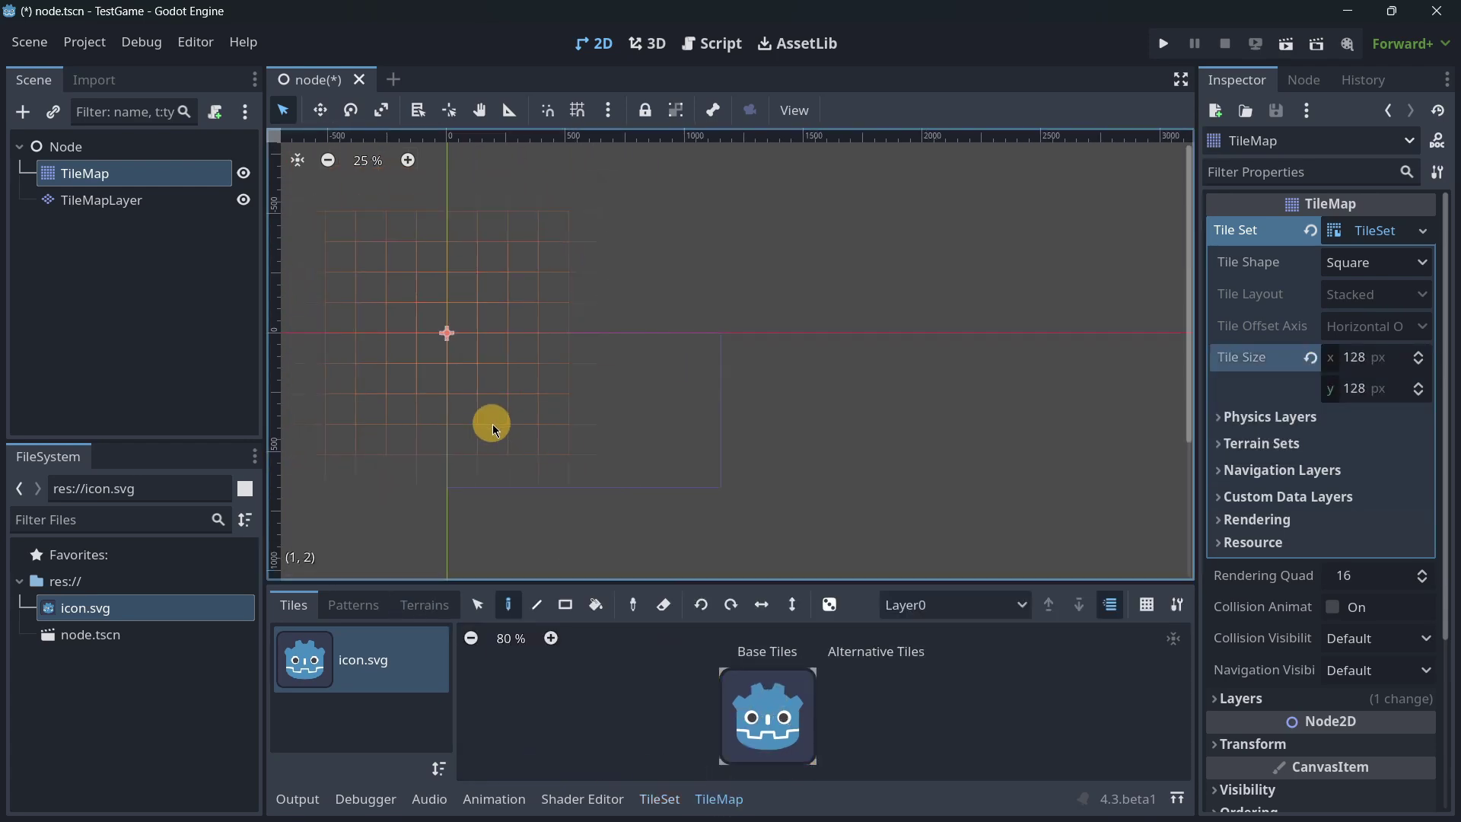
scroll(487, 472, up, 2)
click(508, 604)
click(729, 695)
scroll(555, 498, up, 1)
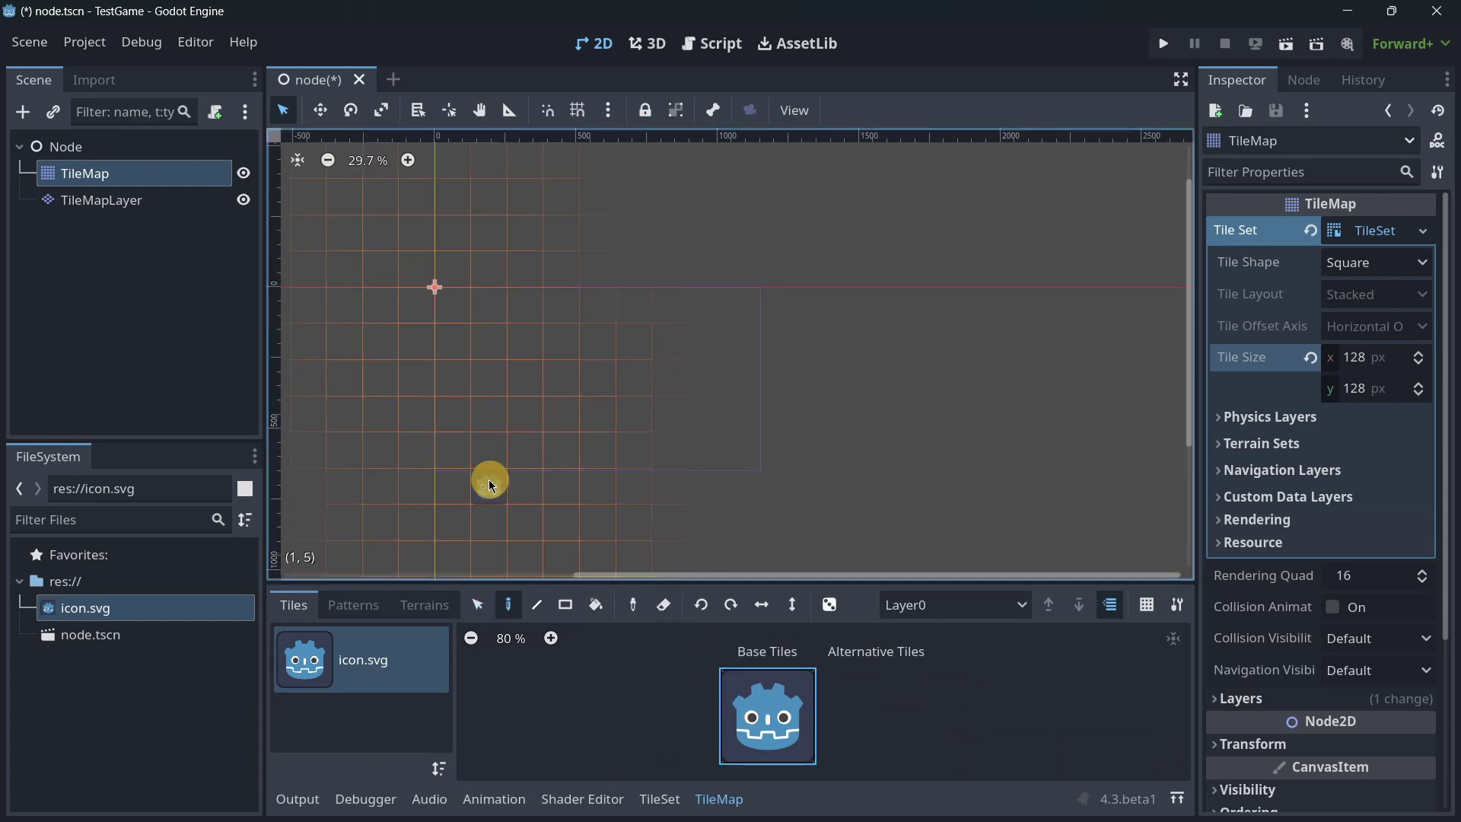
drag(454, 453, 741, 463)
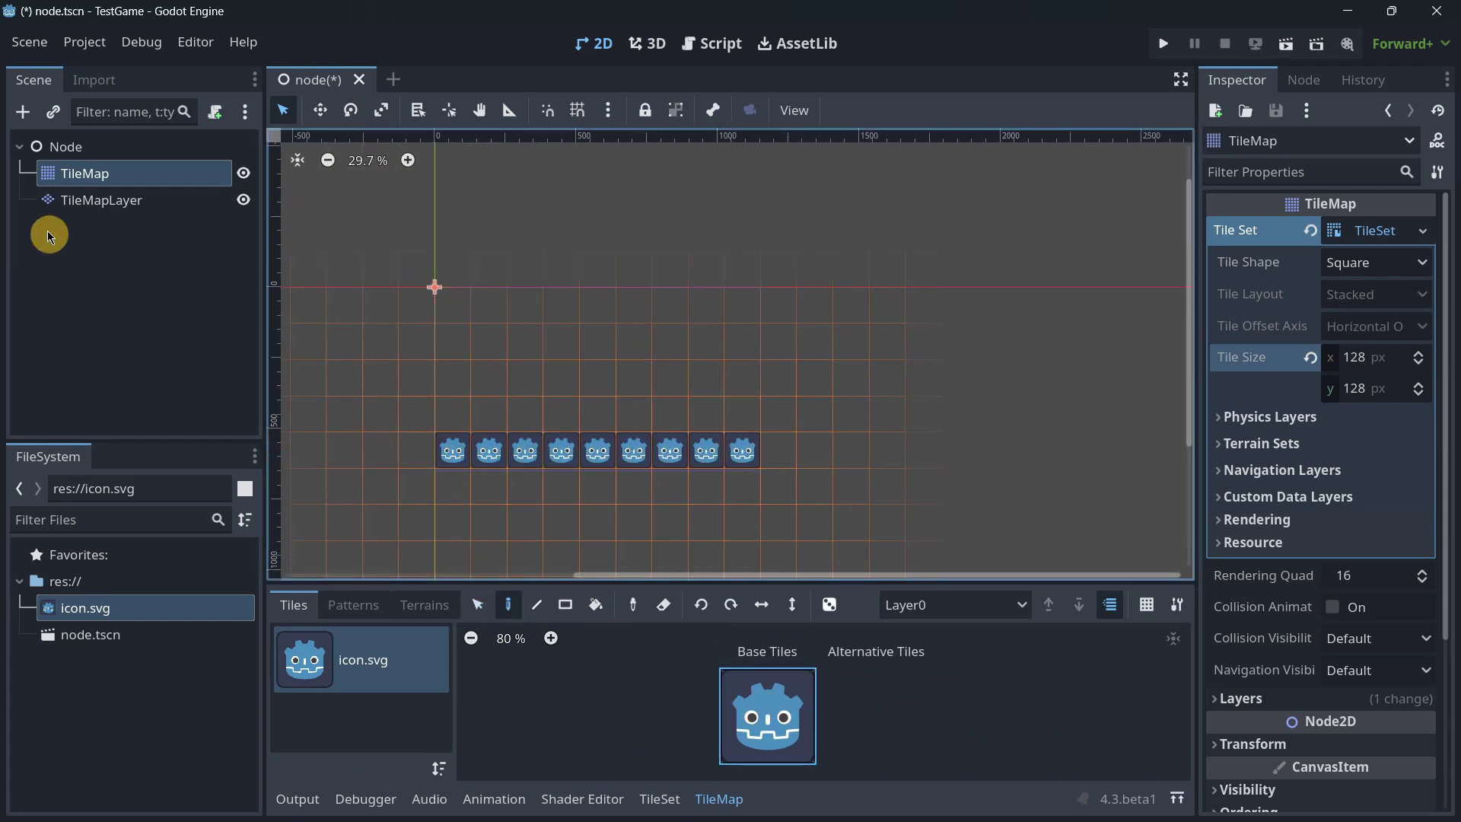
Create a new TileSet for the TileMapLayer and add icon.svg as its atlas source with automatically created tiles.
click(113, 201)
click(1343, 258)
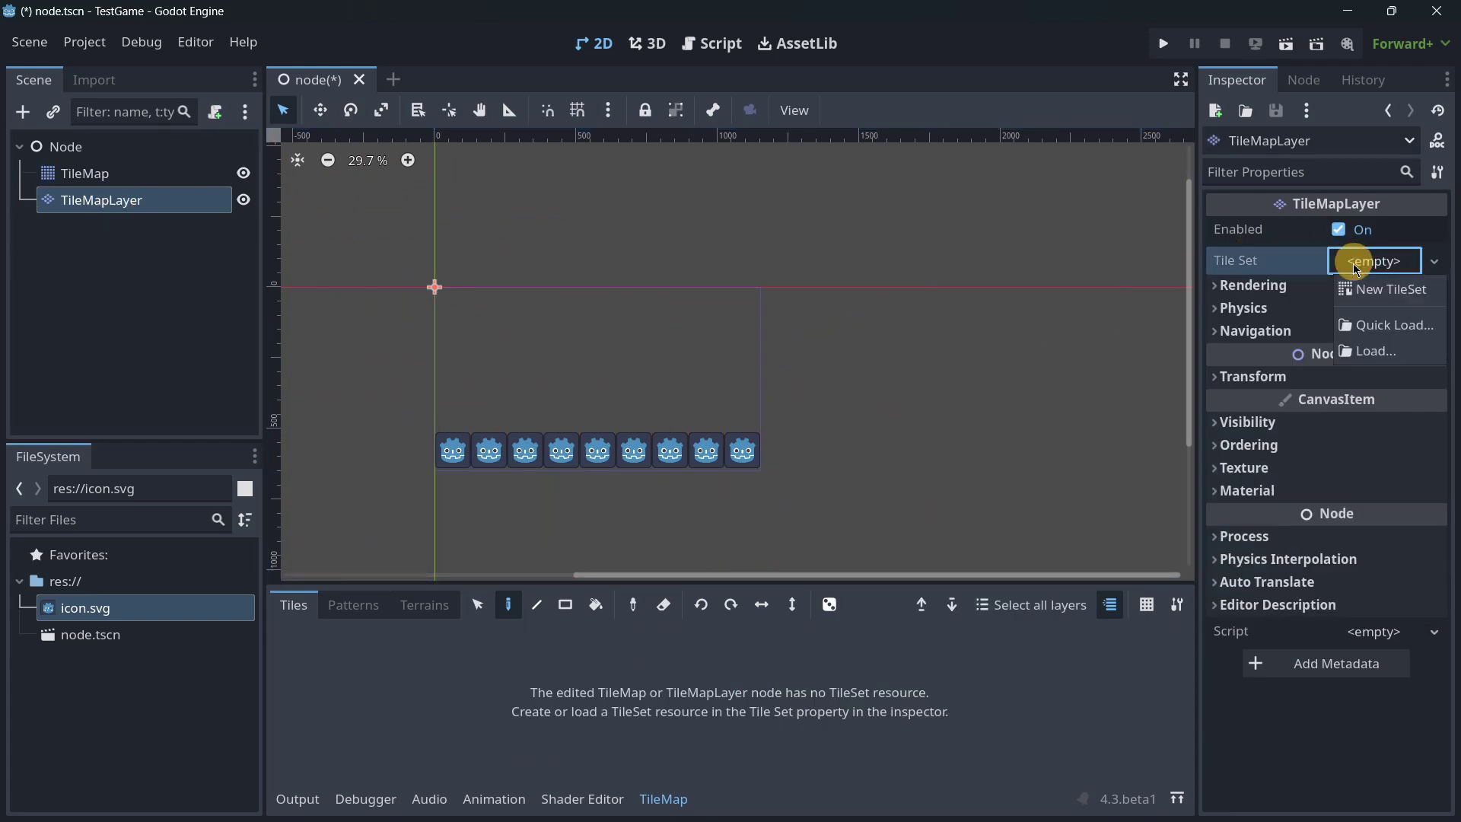
click(1353, 283)
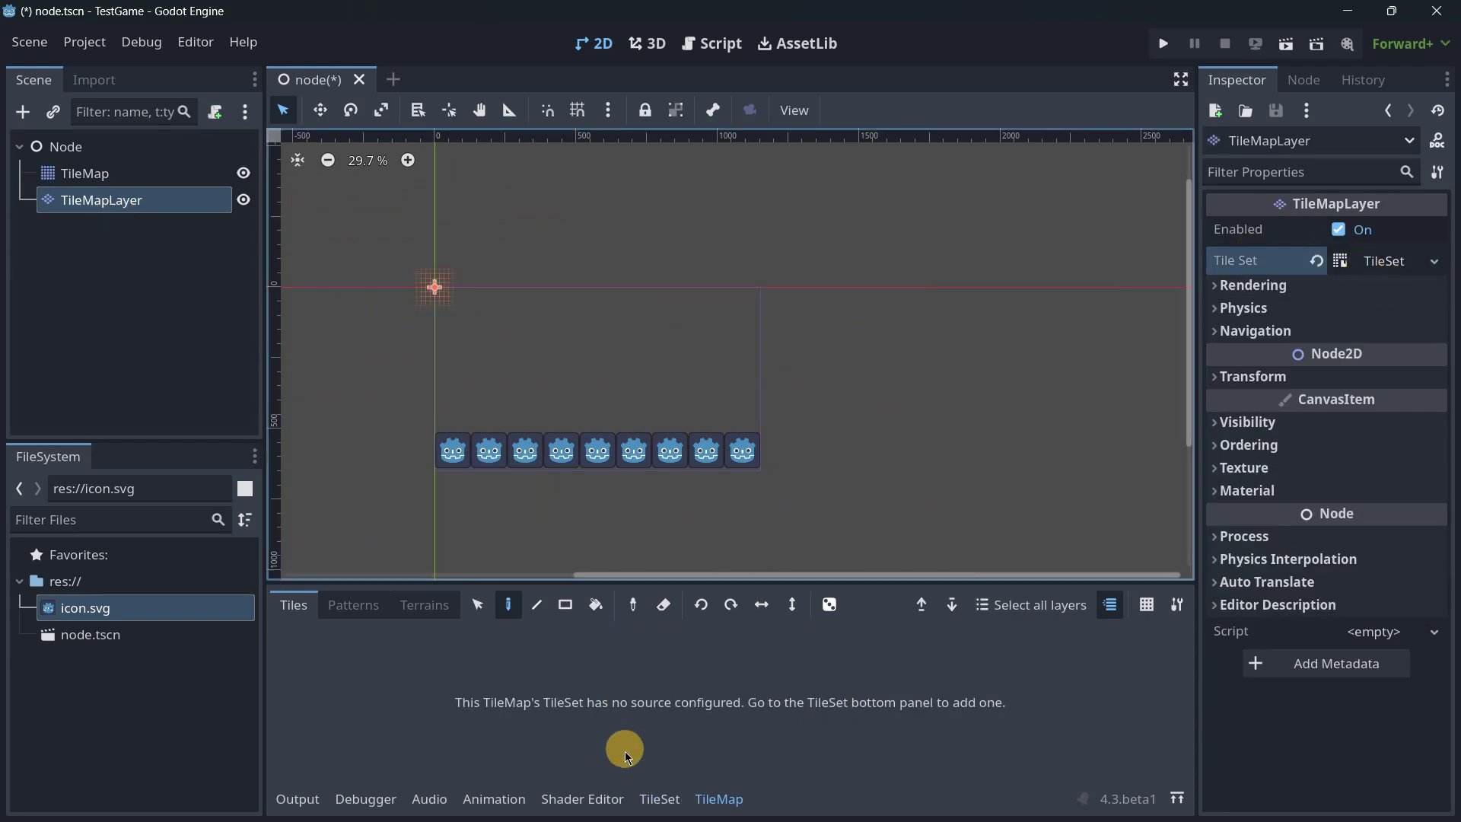
click(659, 798)
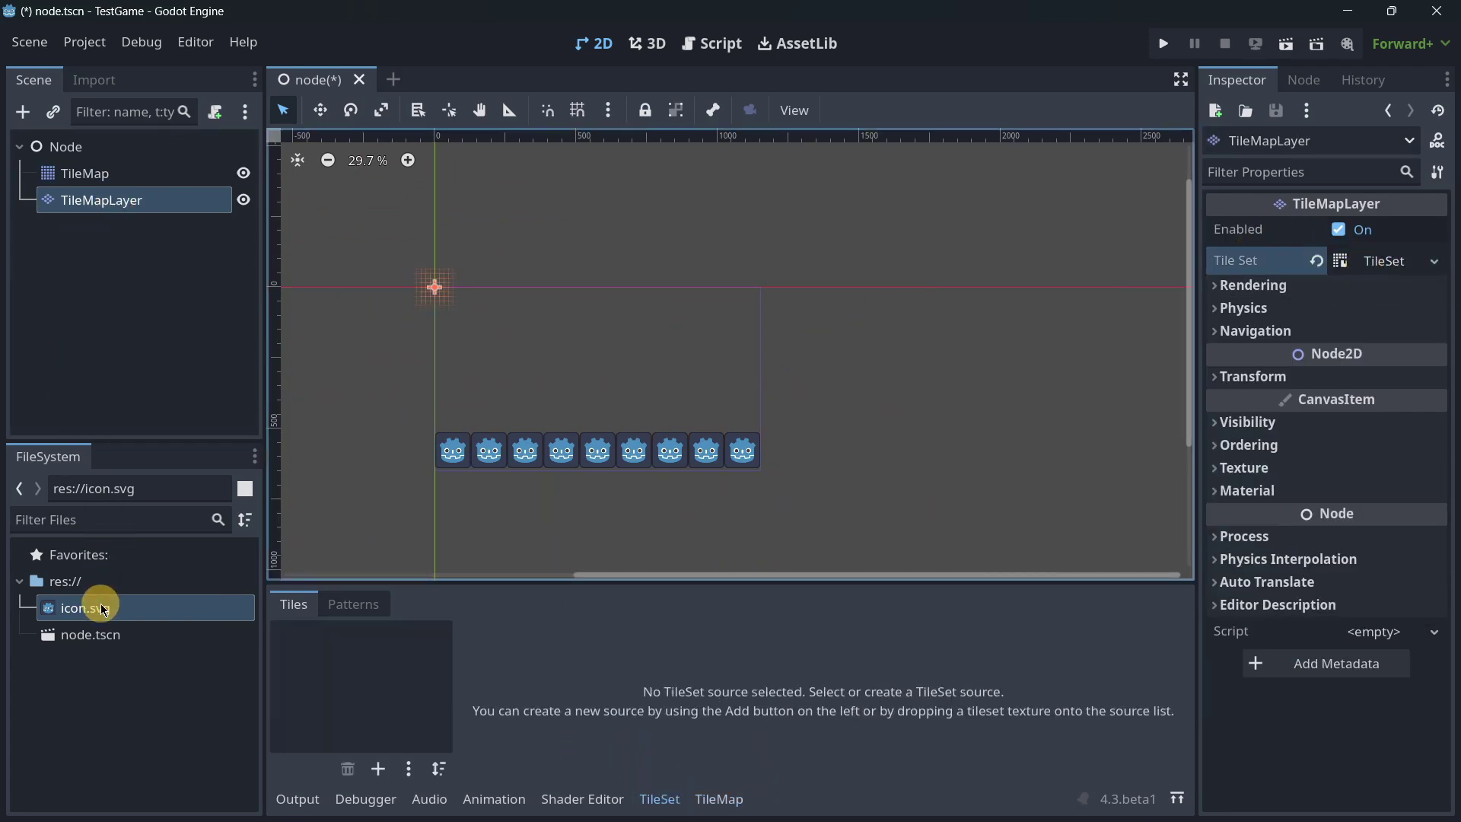
drag(101, 607, 365, 662)
click(631, 431)
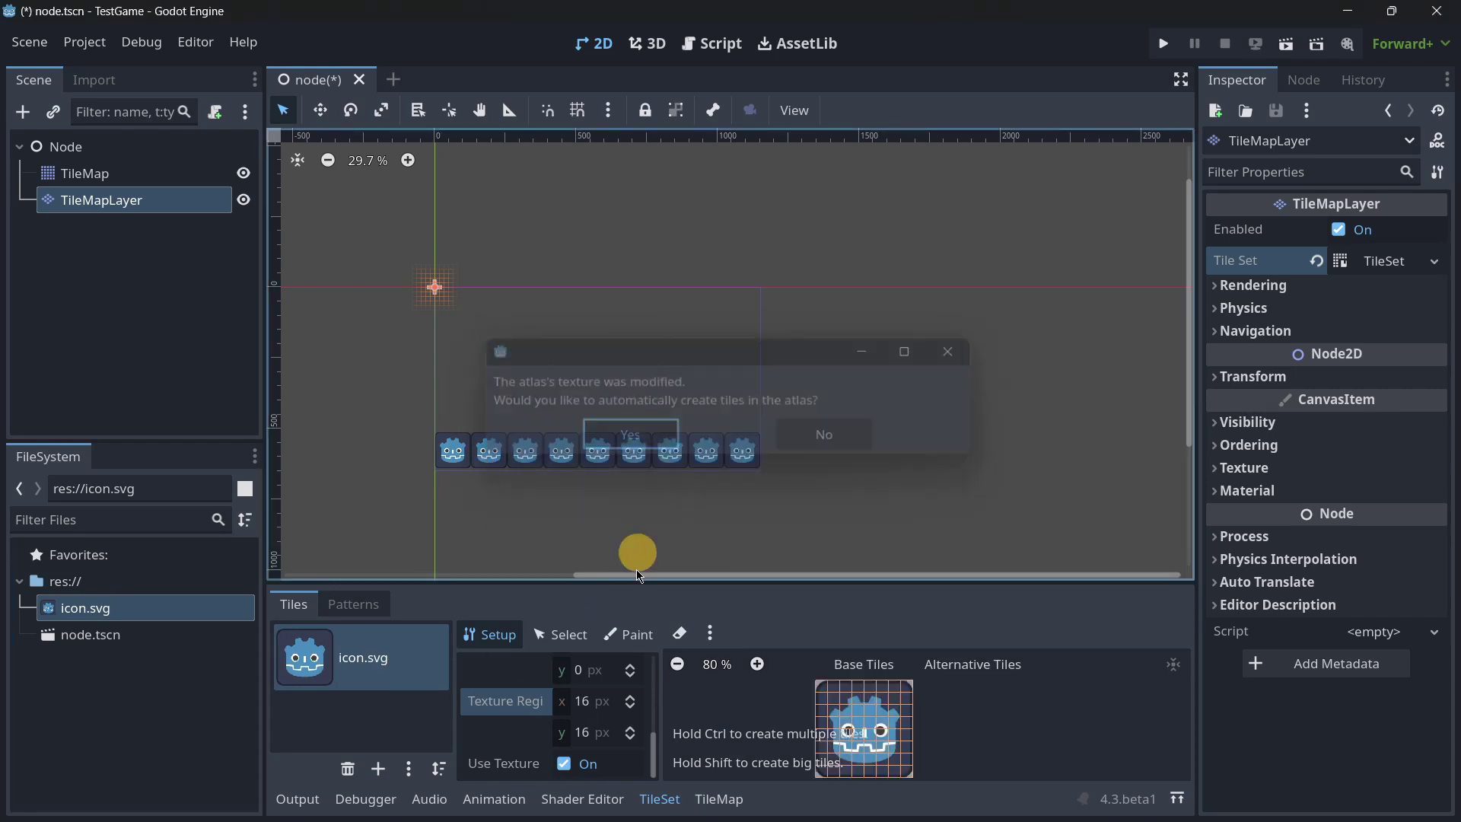
Set the texture region size of the TileMapLayer's icon.svg atlas to 128 × 128 px.
click(591, 702)
text(128)
key(Tab)
text(128)
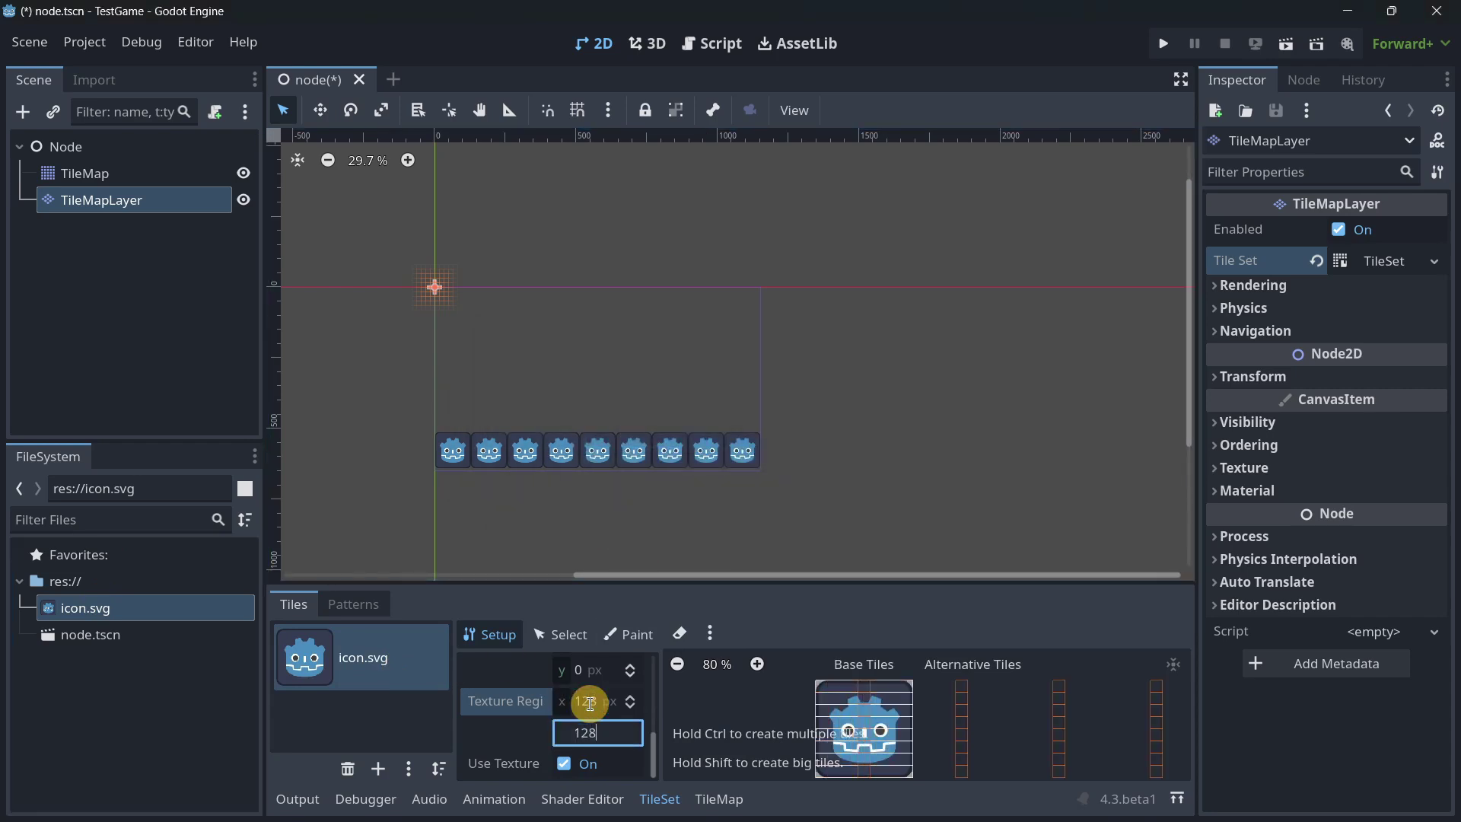
key(Return)
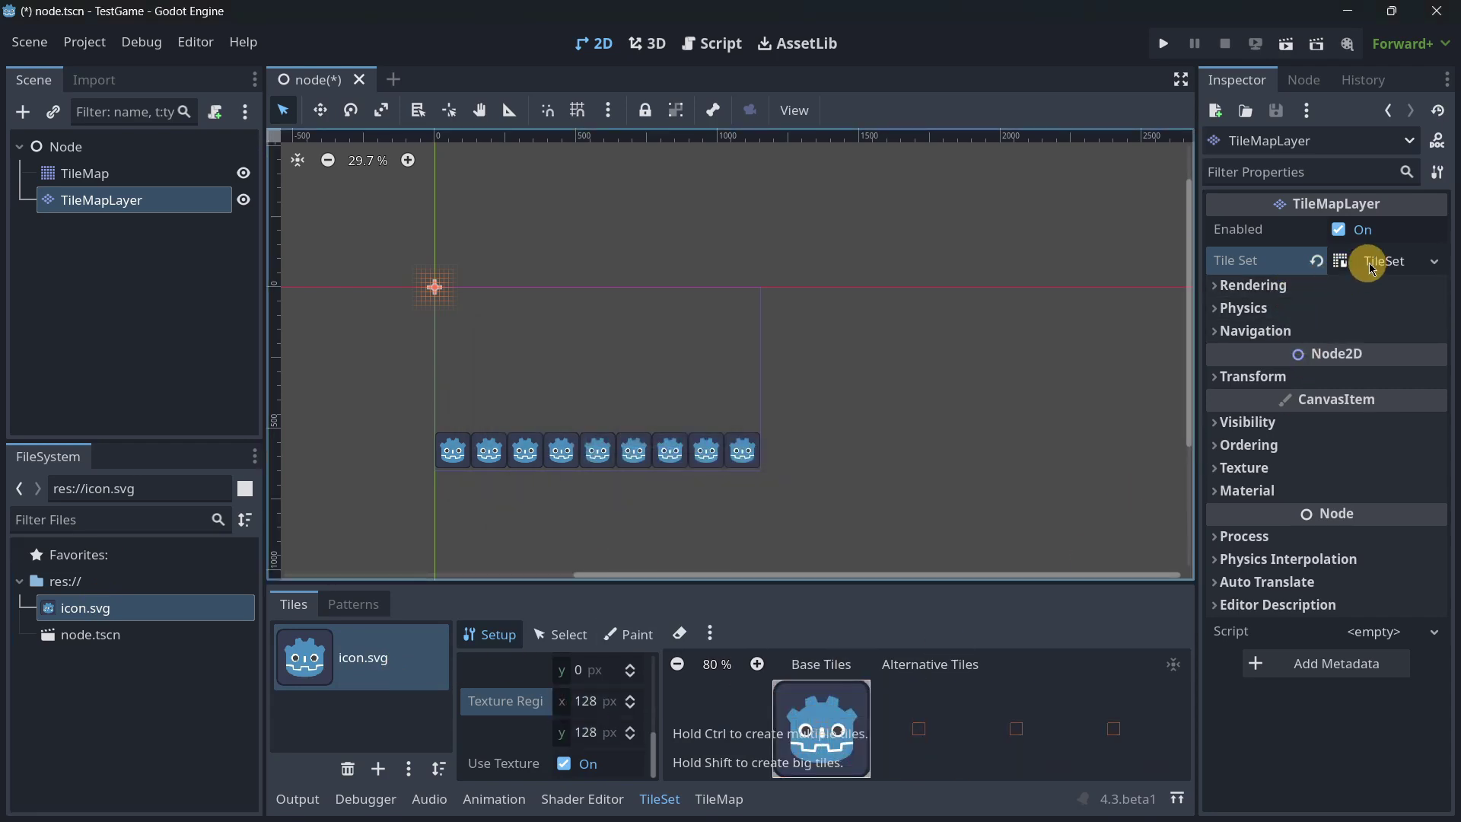
Set the tile size of the TileMapLayer's TileSet to 128 × 128 px.
click(1372, 268)
click(1356, 388)
text(128)
key(Tab)
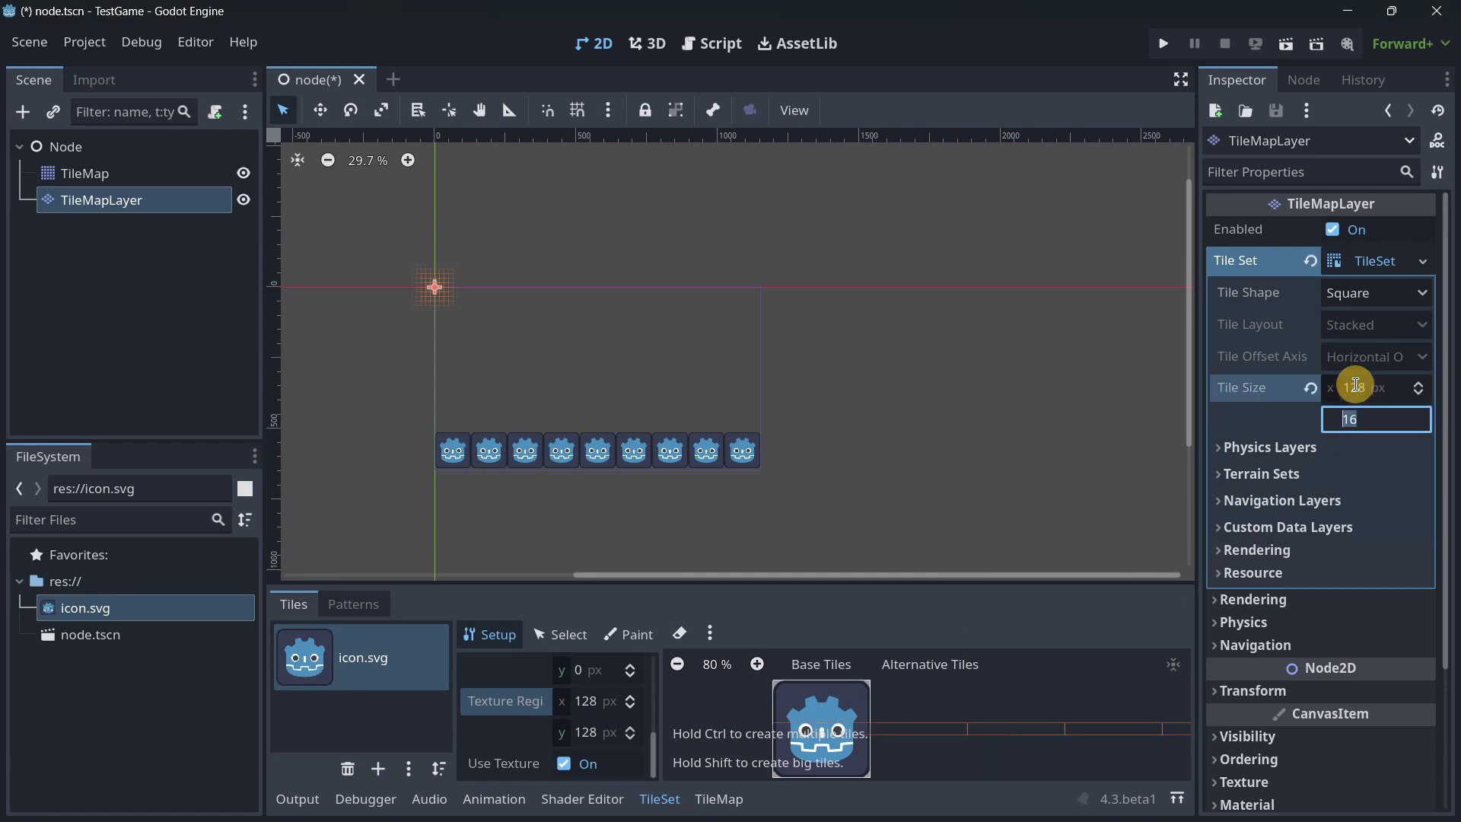
text(128)
key(Return)
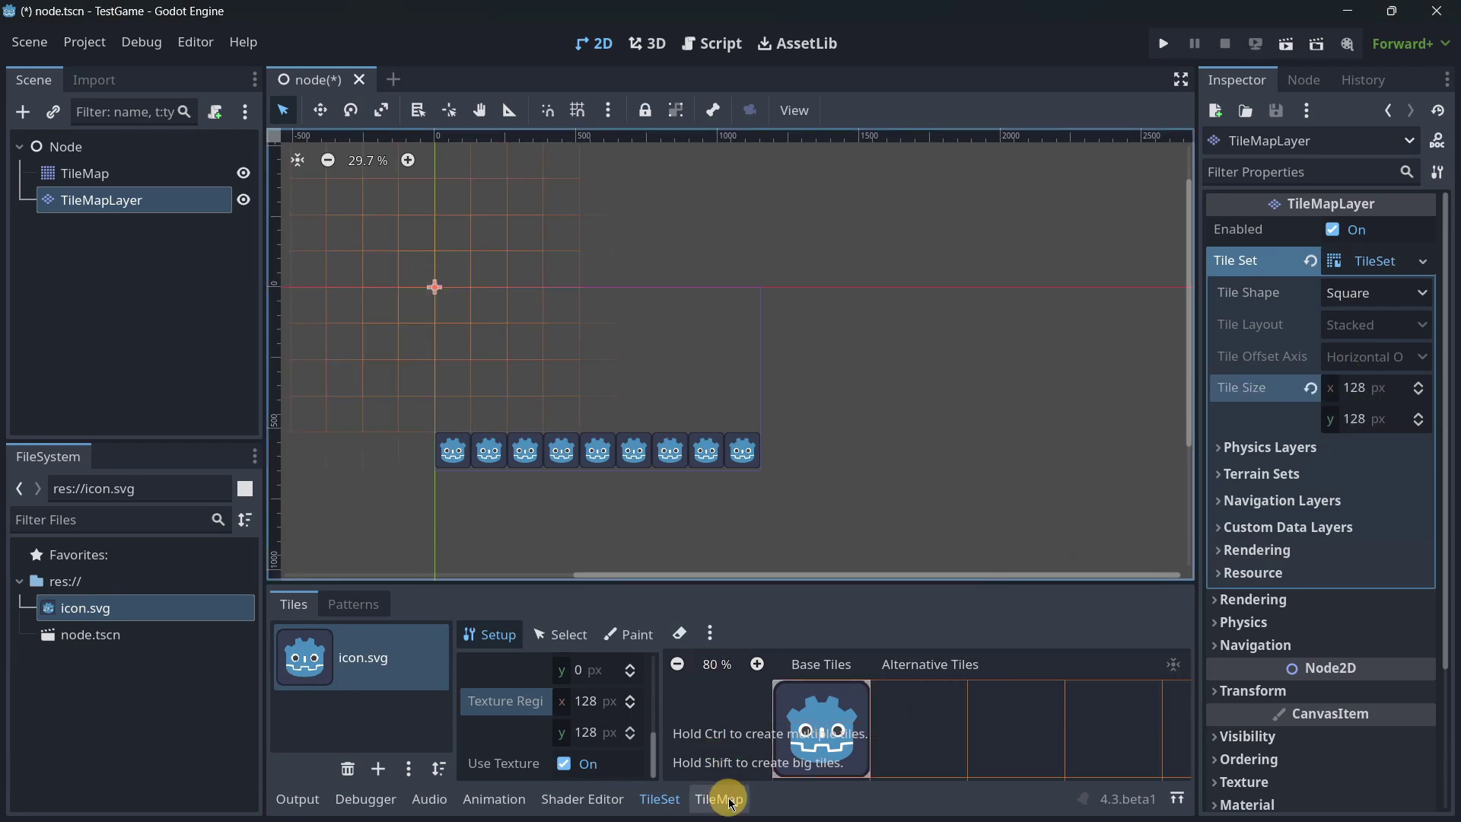
Paint a horizontal row of nine icon tiles on the TileMapLayer along the upper edge of the game viewport frame.
click(723, 799)
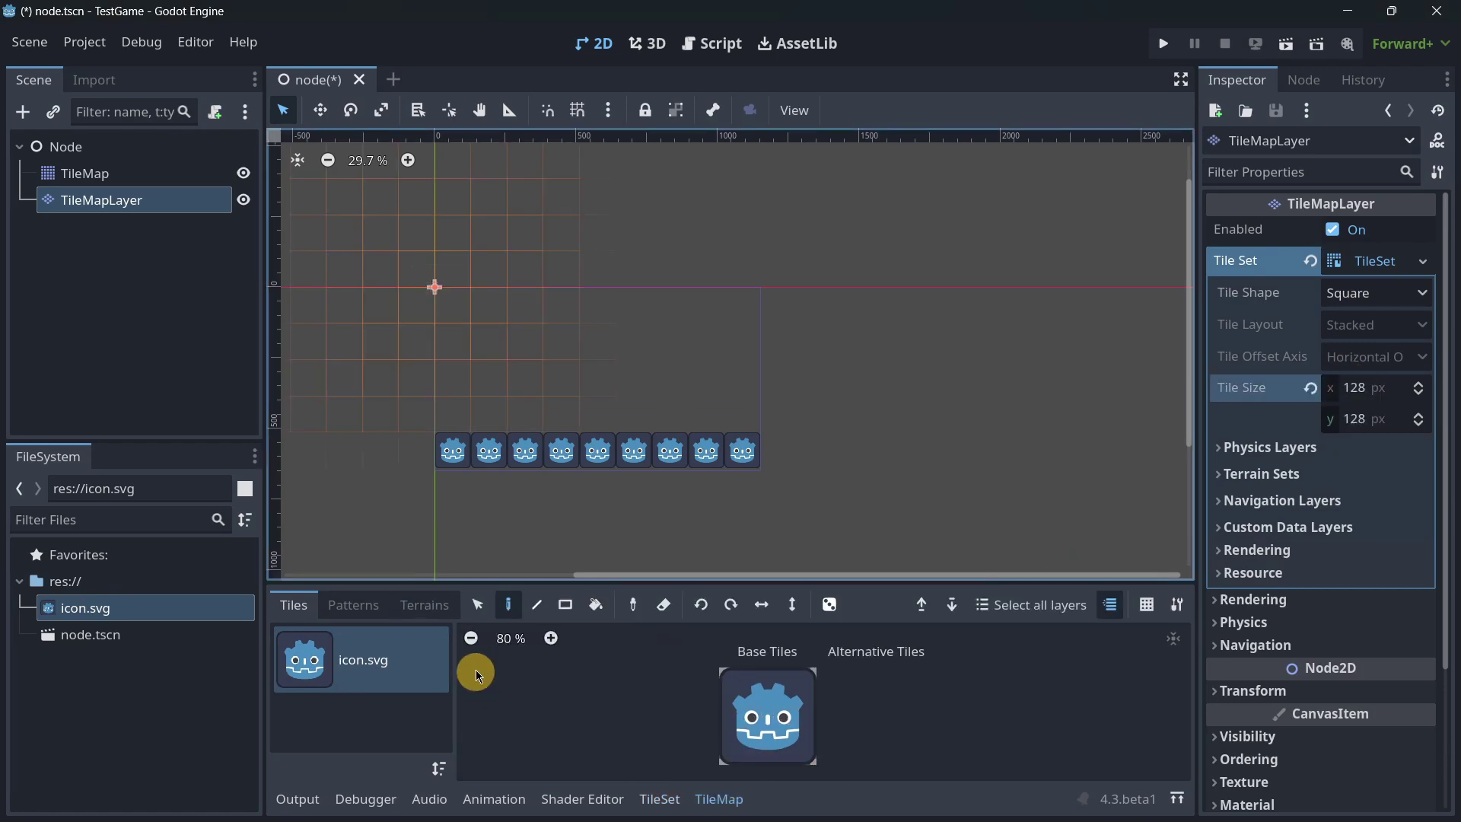
click(704, 683)
drag(449, 303, 742, 308)
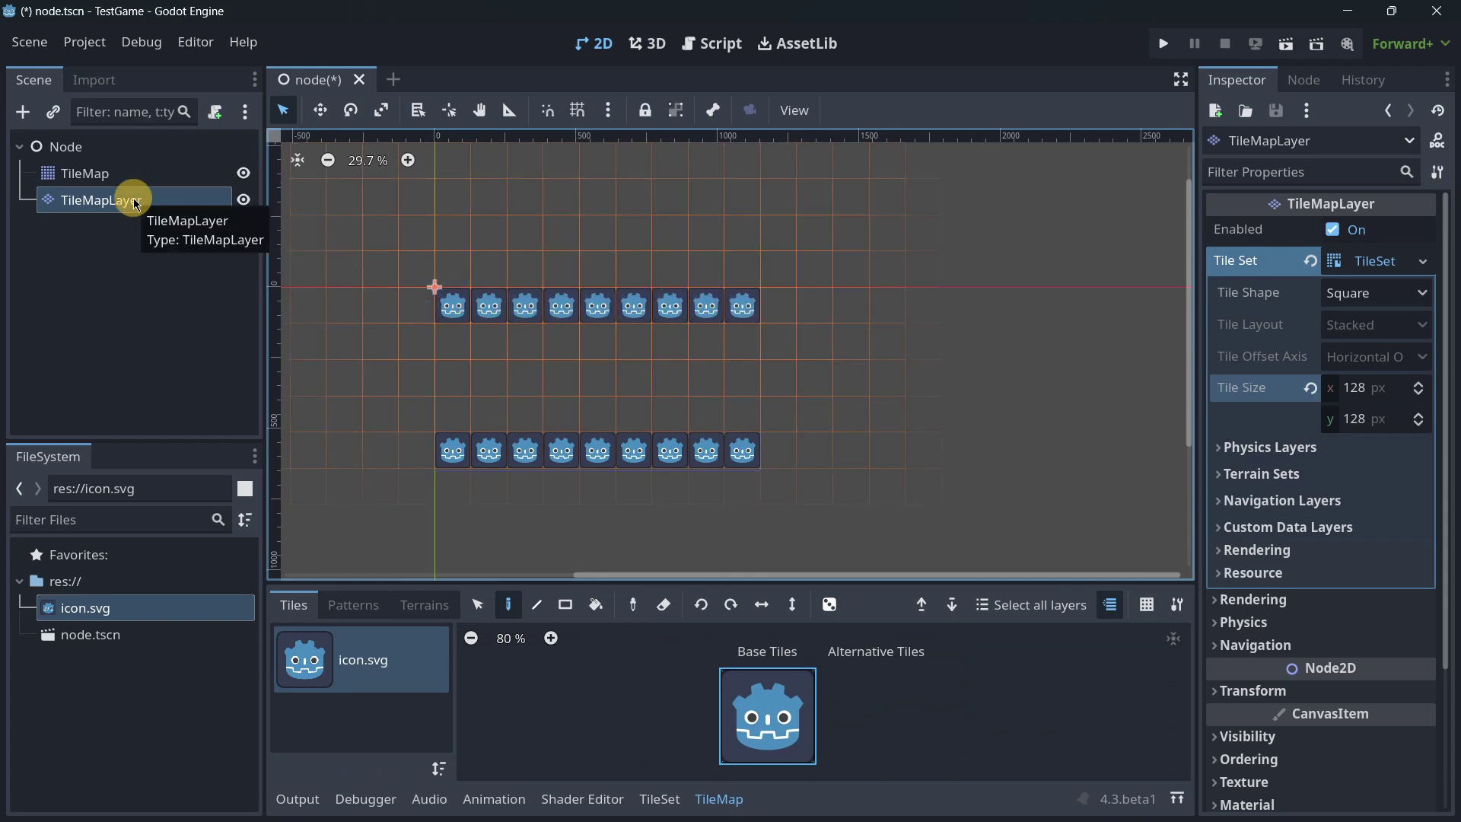
Examine the TileMap's layer selection and Layers properties and compare them with the TileMapLayer's options.
click(104, 175)
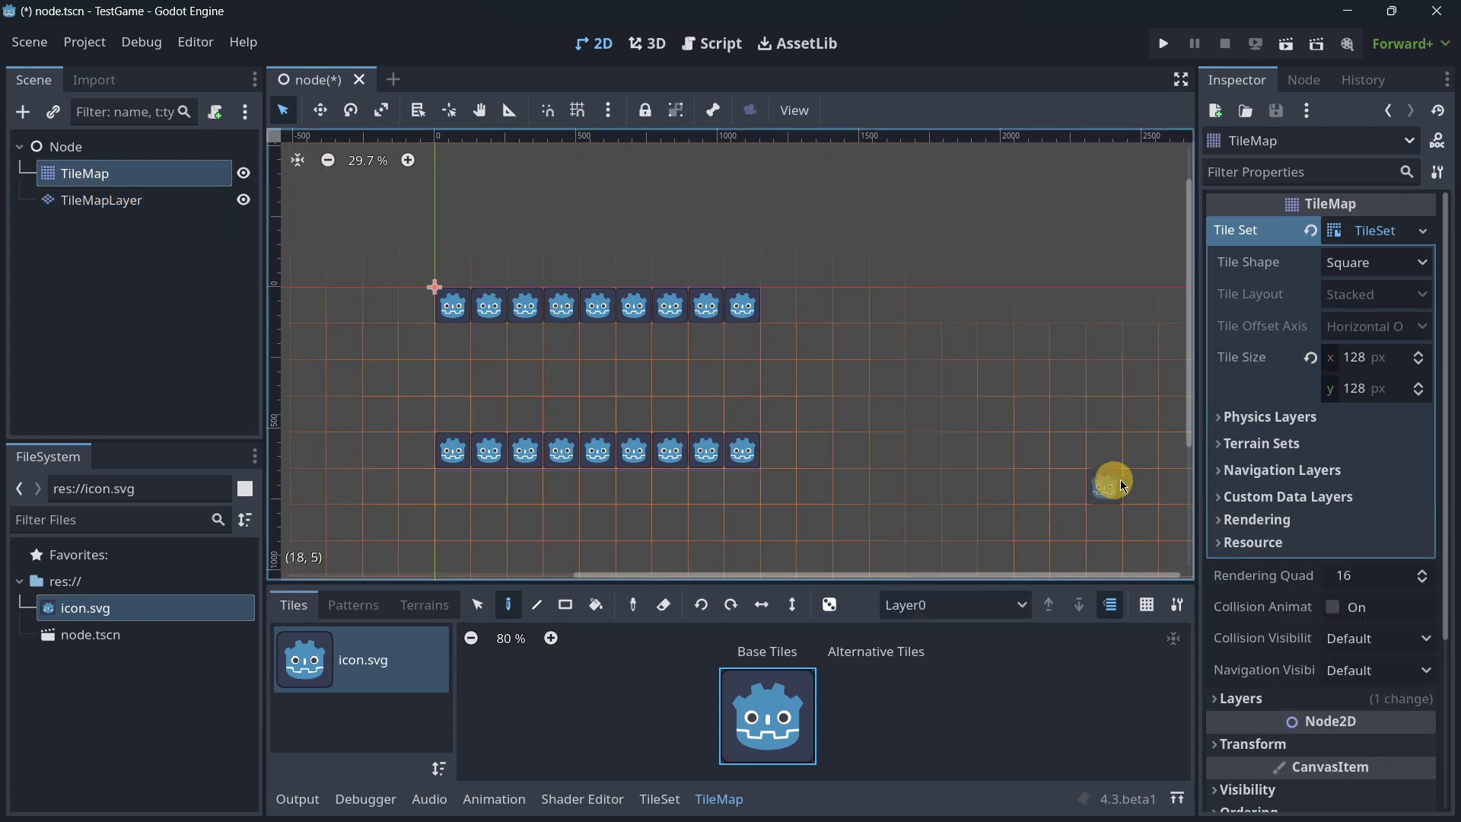
click(962, 612)
click(961, 610)
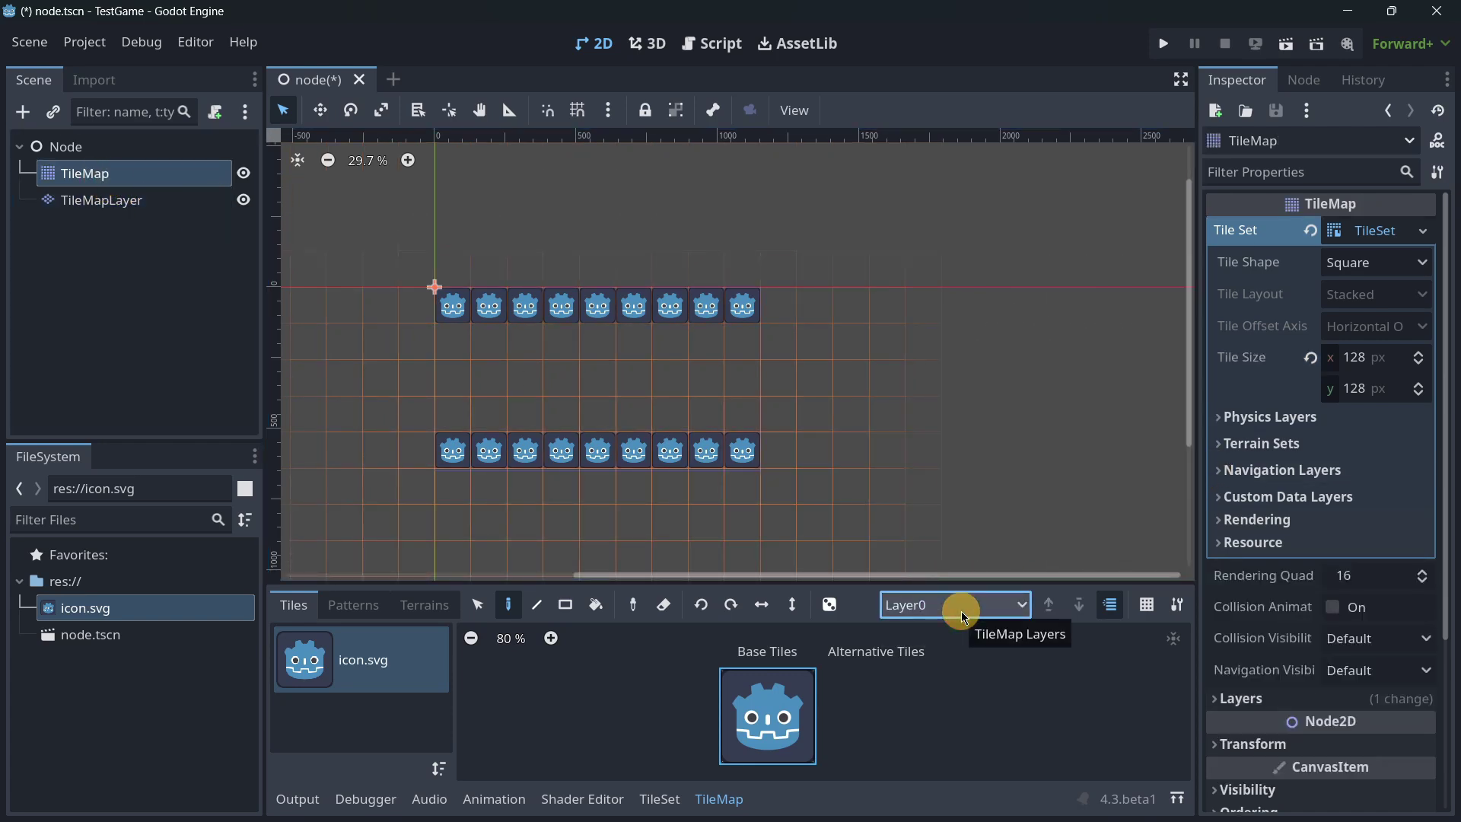
click(1237, 697)
scroll(1244, 597, down, 3)
scroll(1244, 597, down, 2)
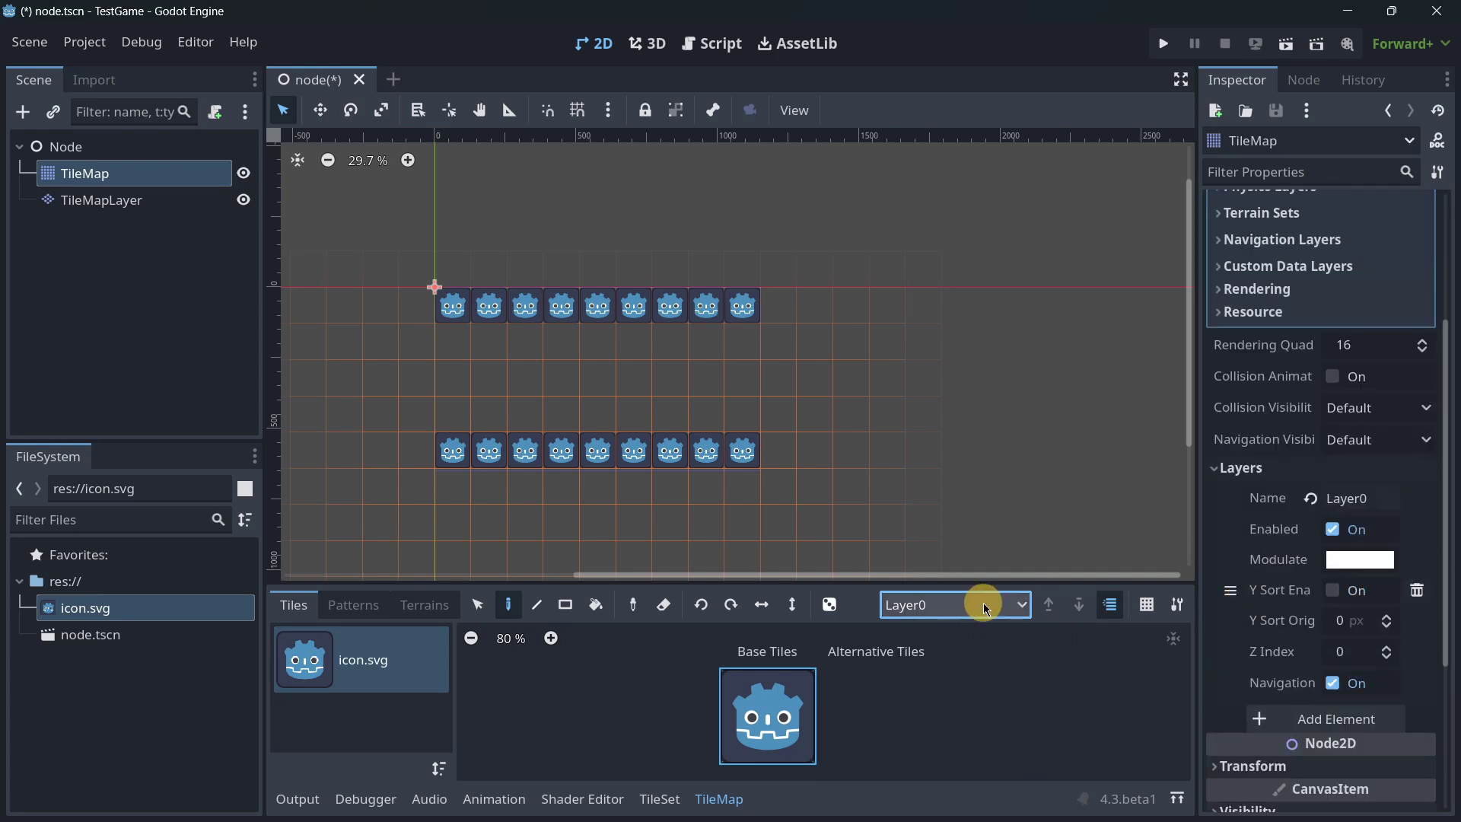
click(155, 201)
click(114, 176)
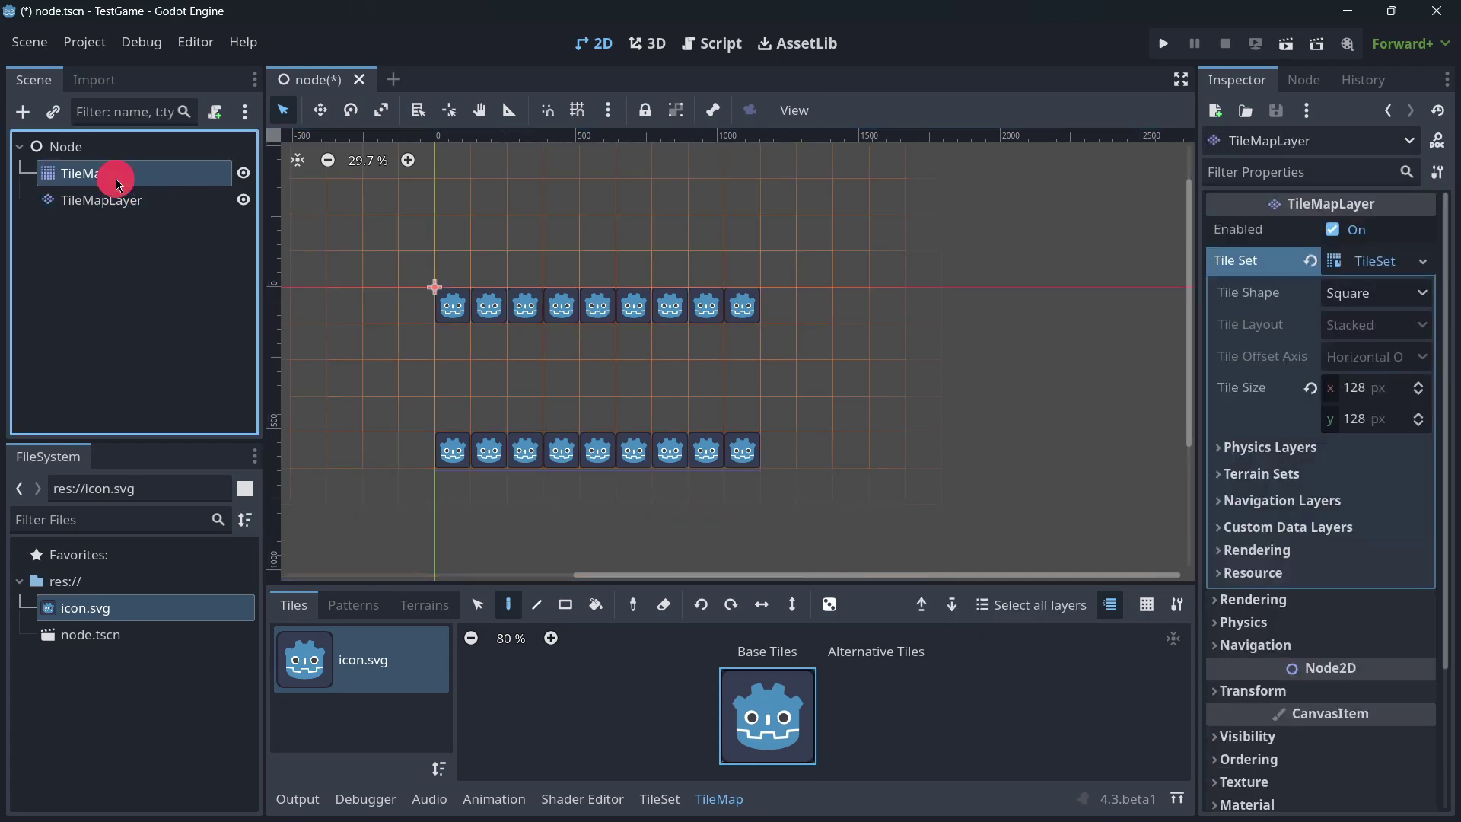
click(120, 200)
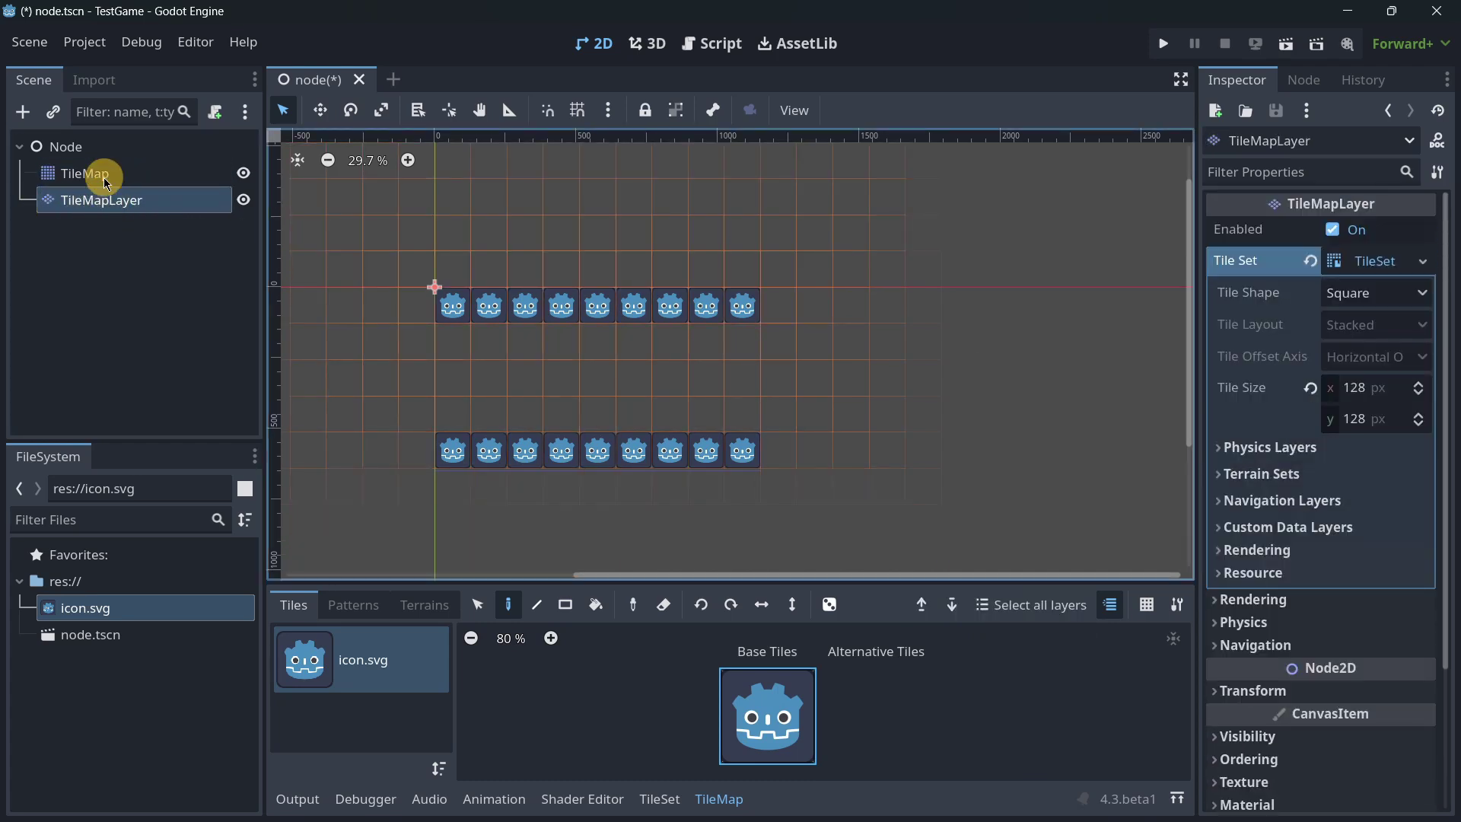
click(99, 177)
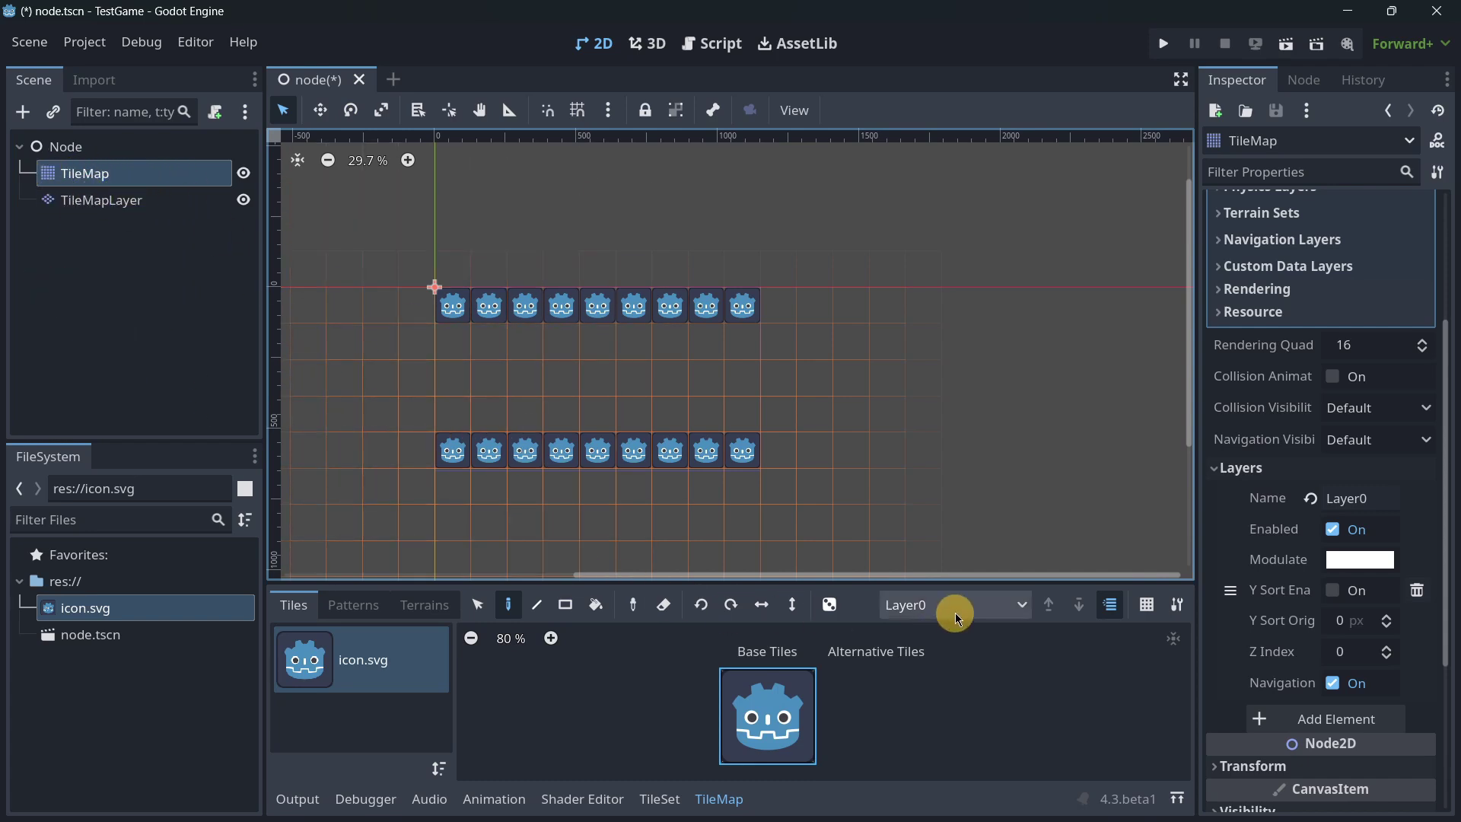
Add a second layer to the TileMap, switch the edited layer to Layer1, and return to Layer0.
click(1337, 732)
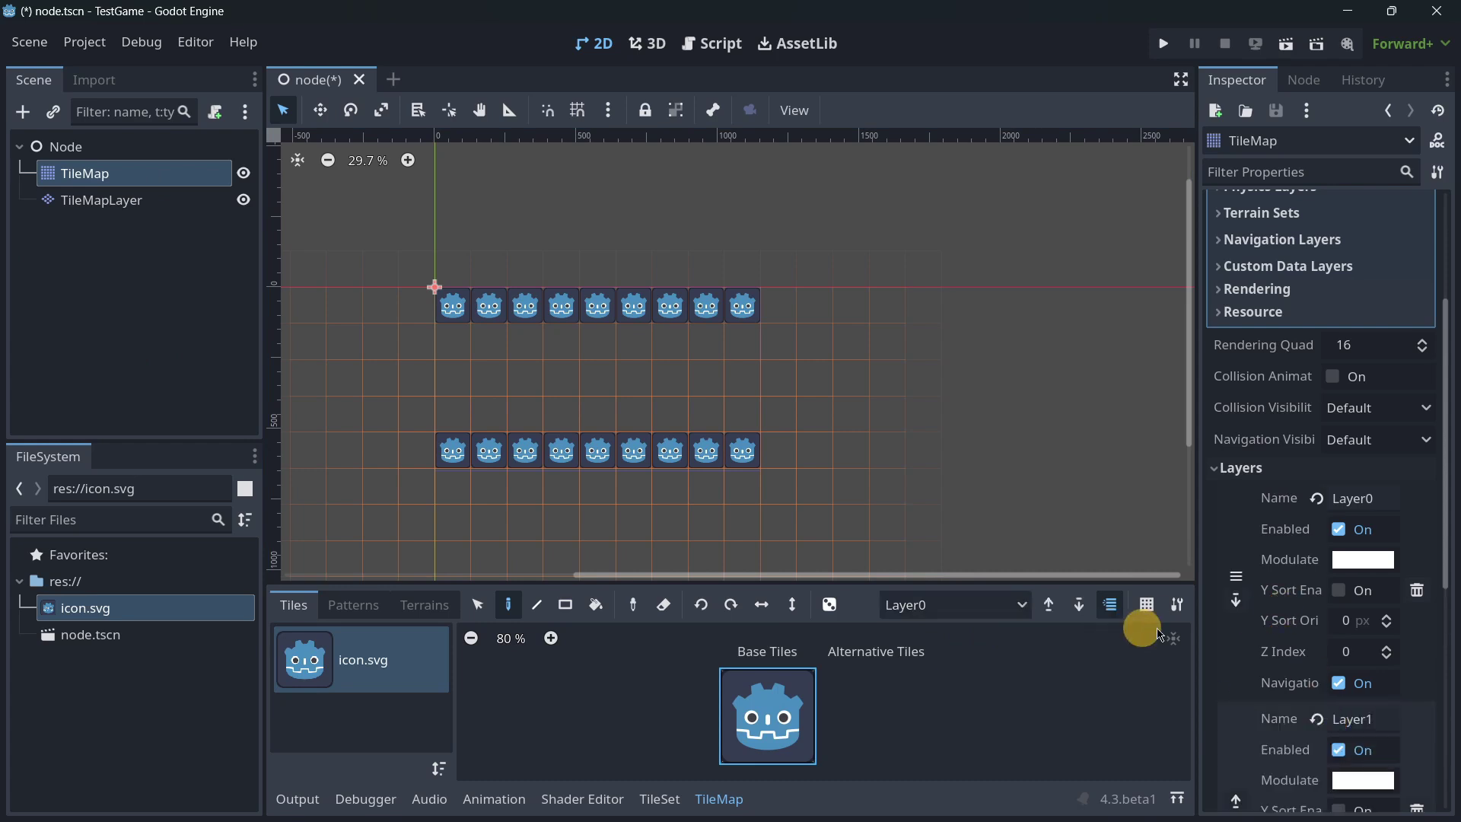
click(944, 609)
click(917, 656)
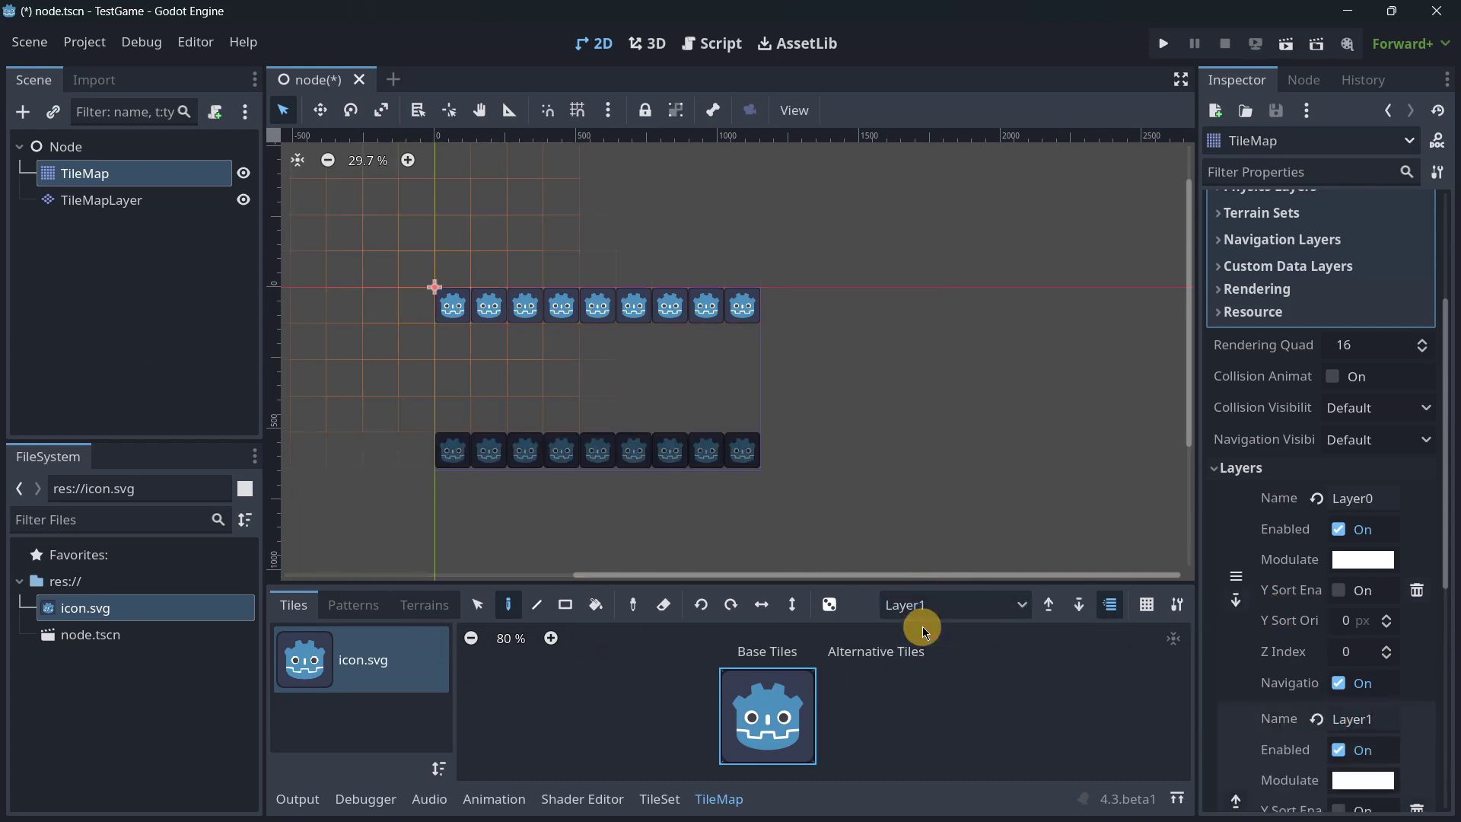
click(922, 609)
click(924, 632)
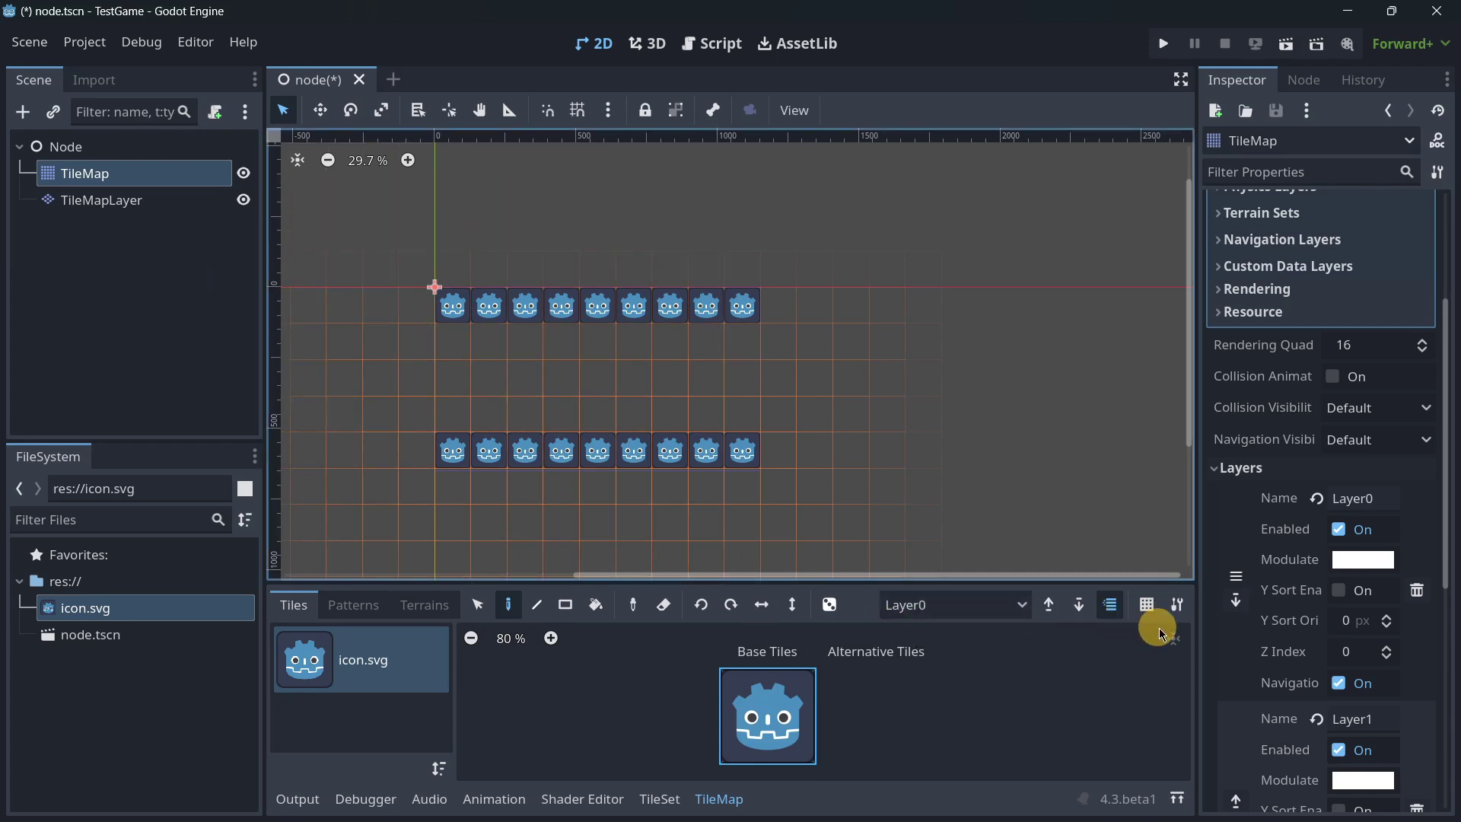
Extract the TileMap's layers as individual TileMapLayer nodes.
click(1178, 606)
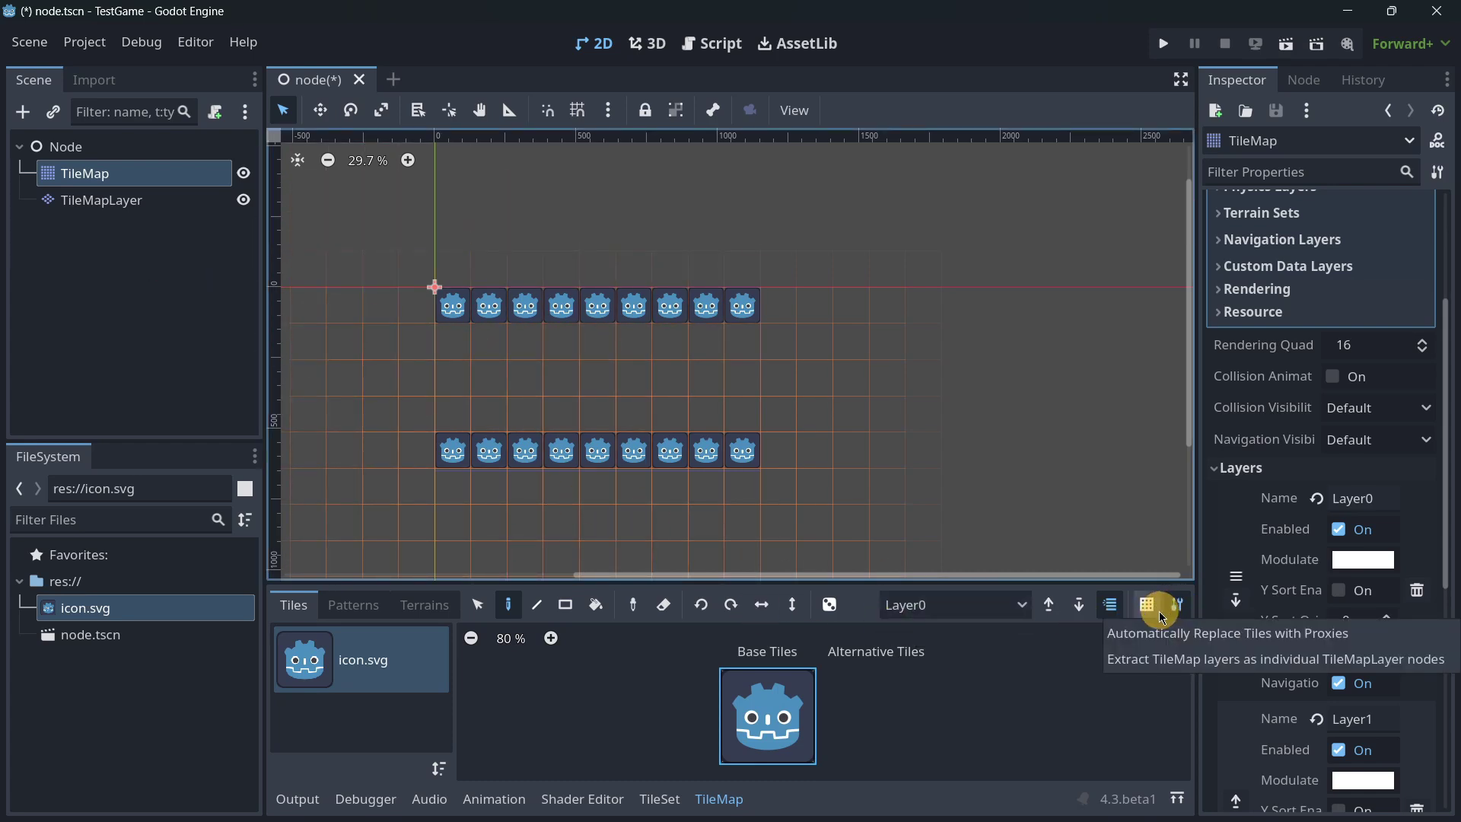
click(1125, 660)
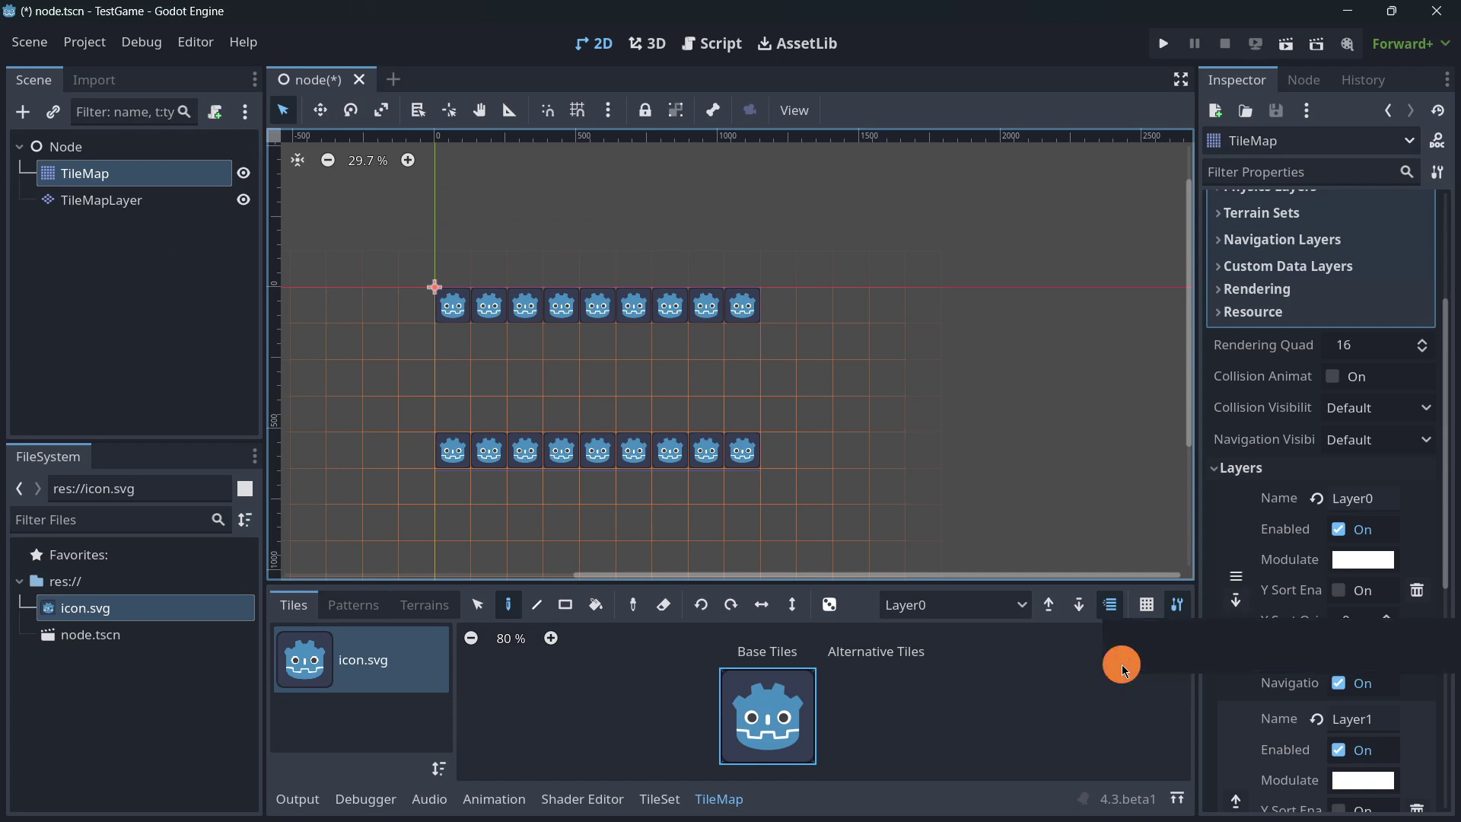
Compare the extracted Layer0 and Layer1 nodes with the original TileMap and the separate TileMapLayer.
click(118, 200)
click(118, 226)
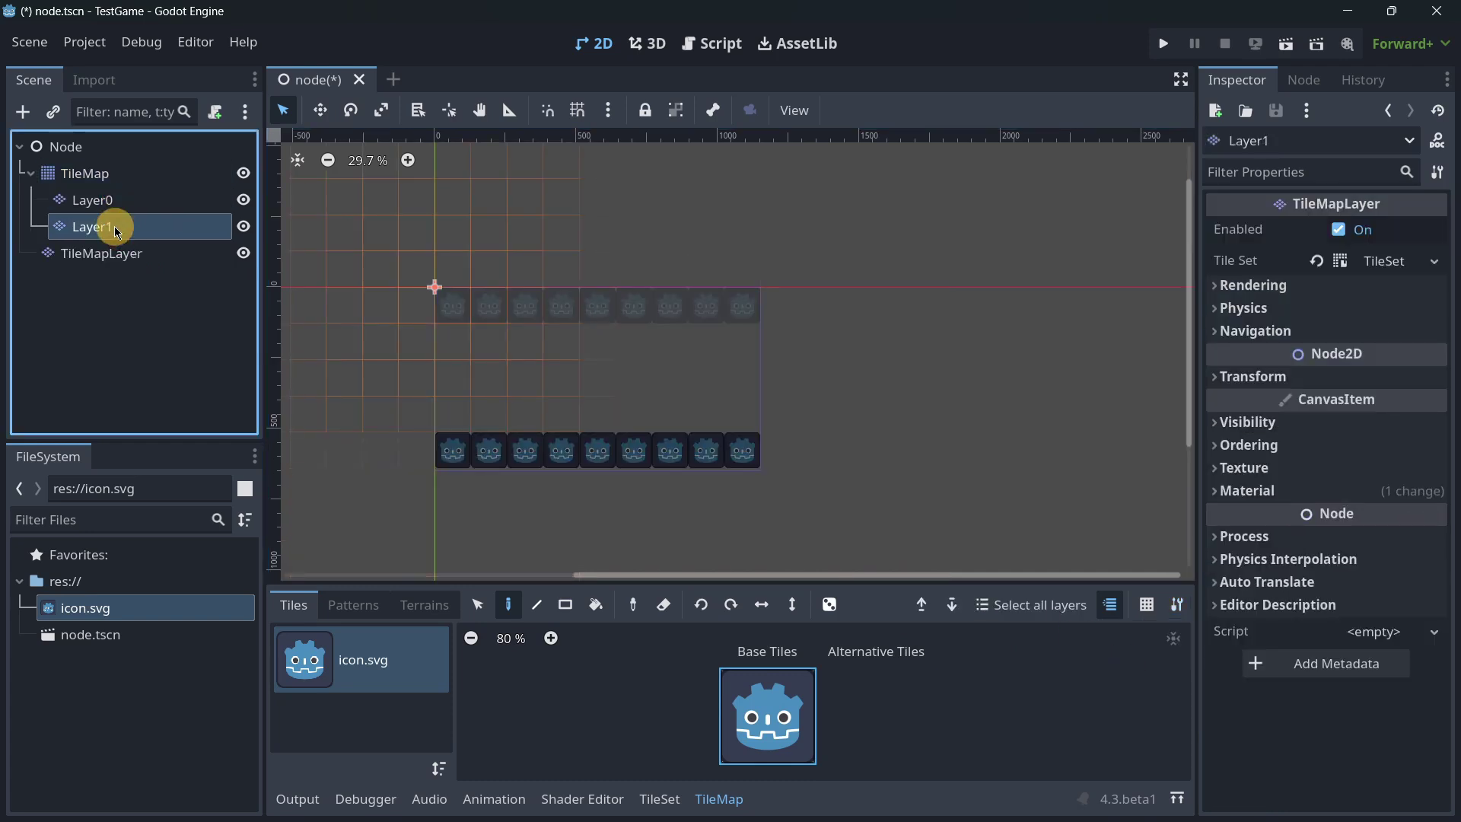
click(99, 204)
click(103, 222)
click(103, 203)
click(106, 229)
click(96, 199)
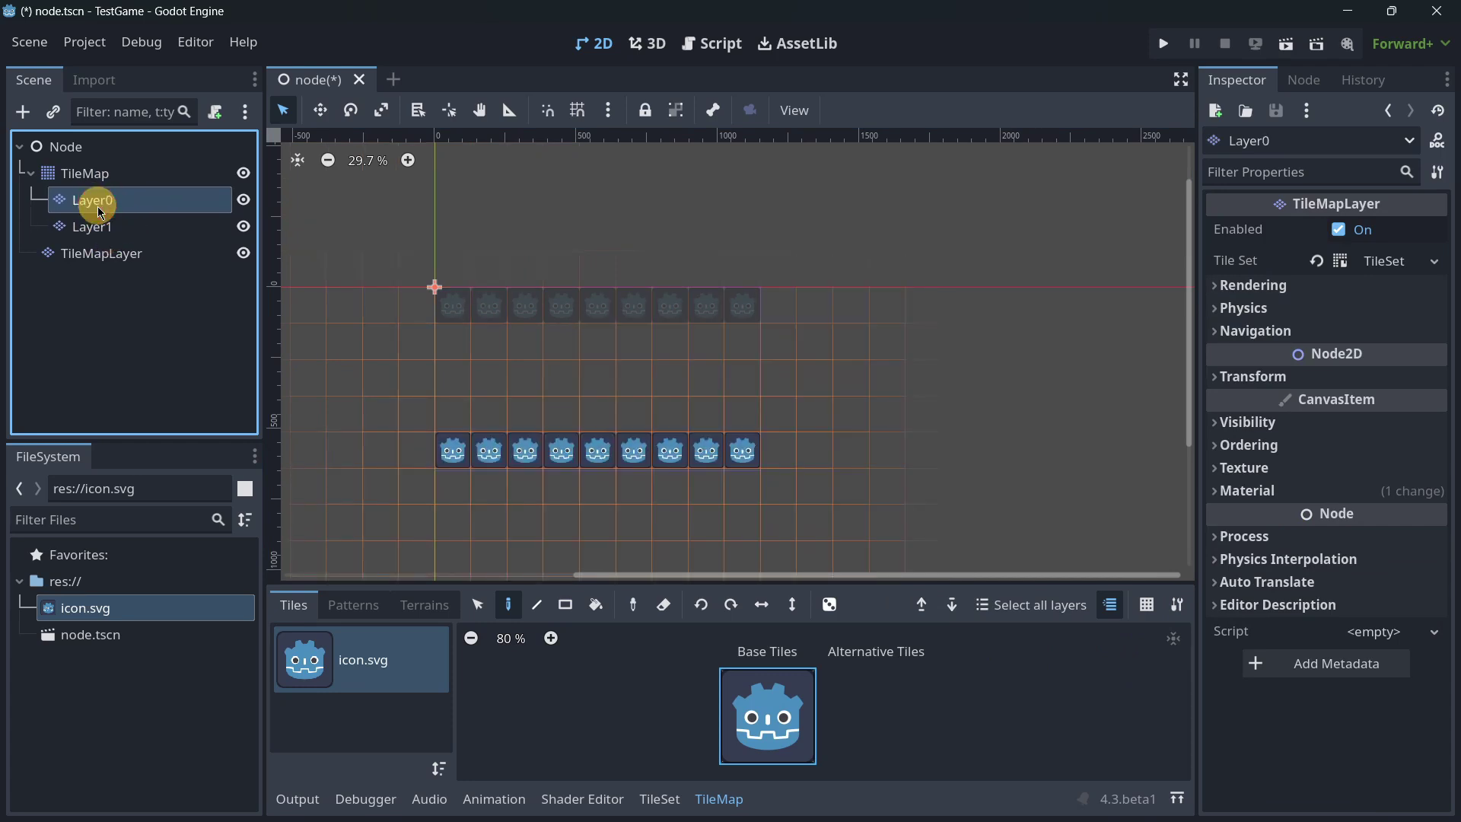
click(87, 176)
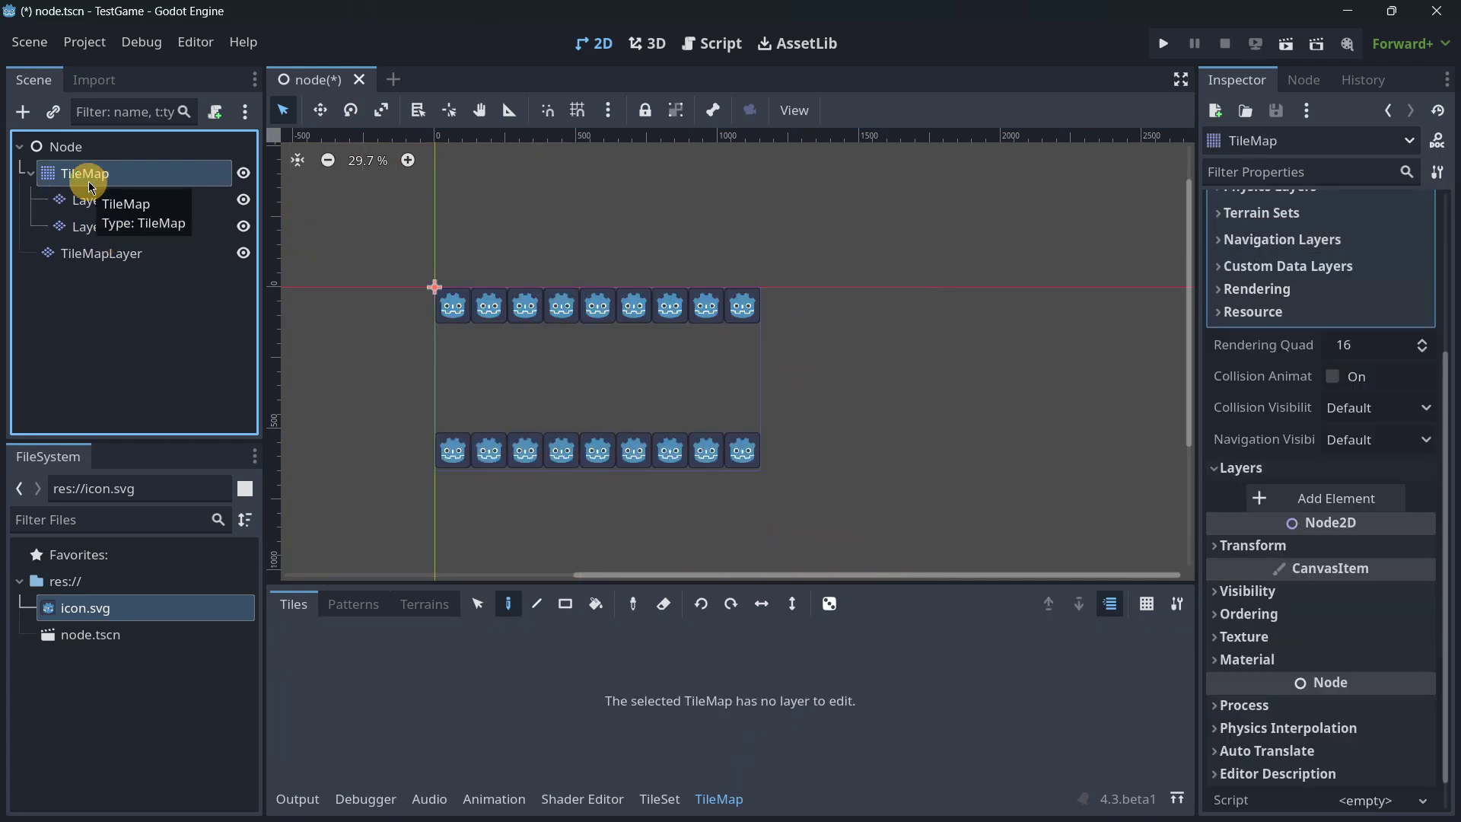
click(126, 251)
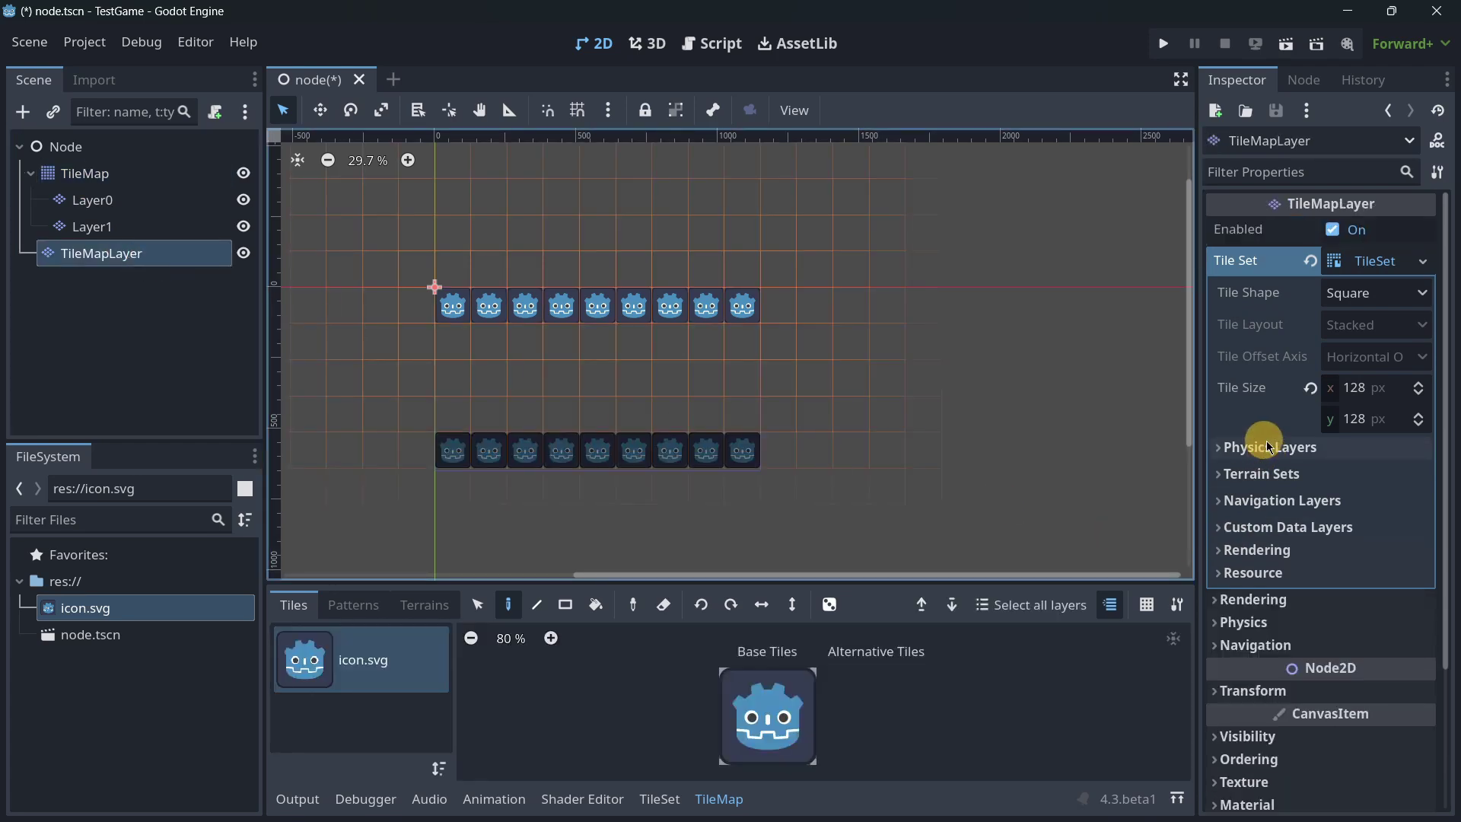
Examine the TileMapLayer's tile set and its Physics Layers properties, and select the TileMap node.
click(1240, 448)
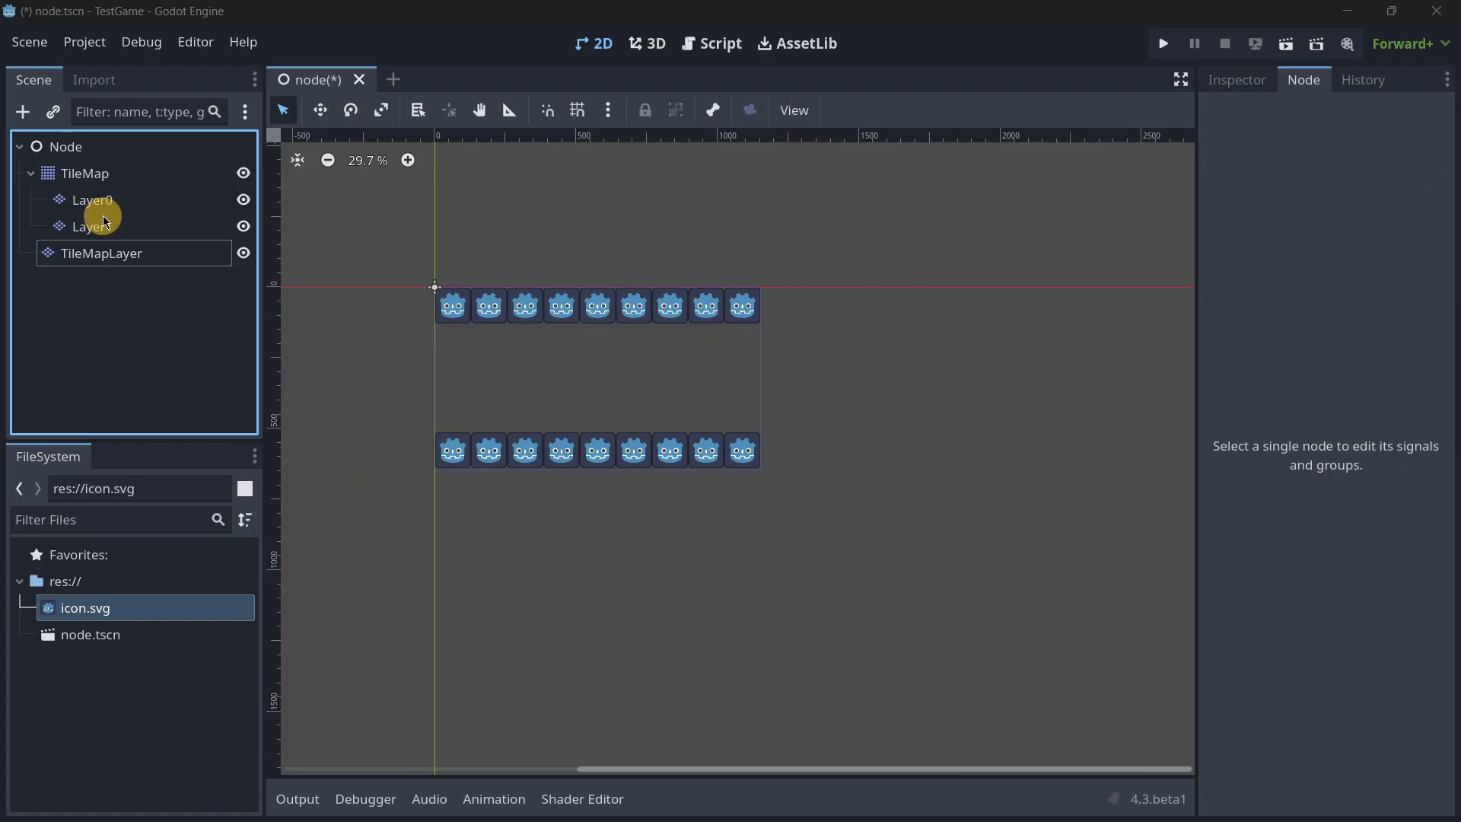
click(99, 178)
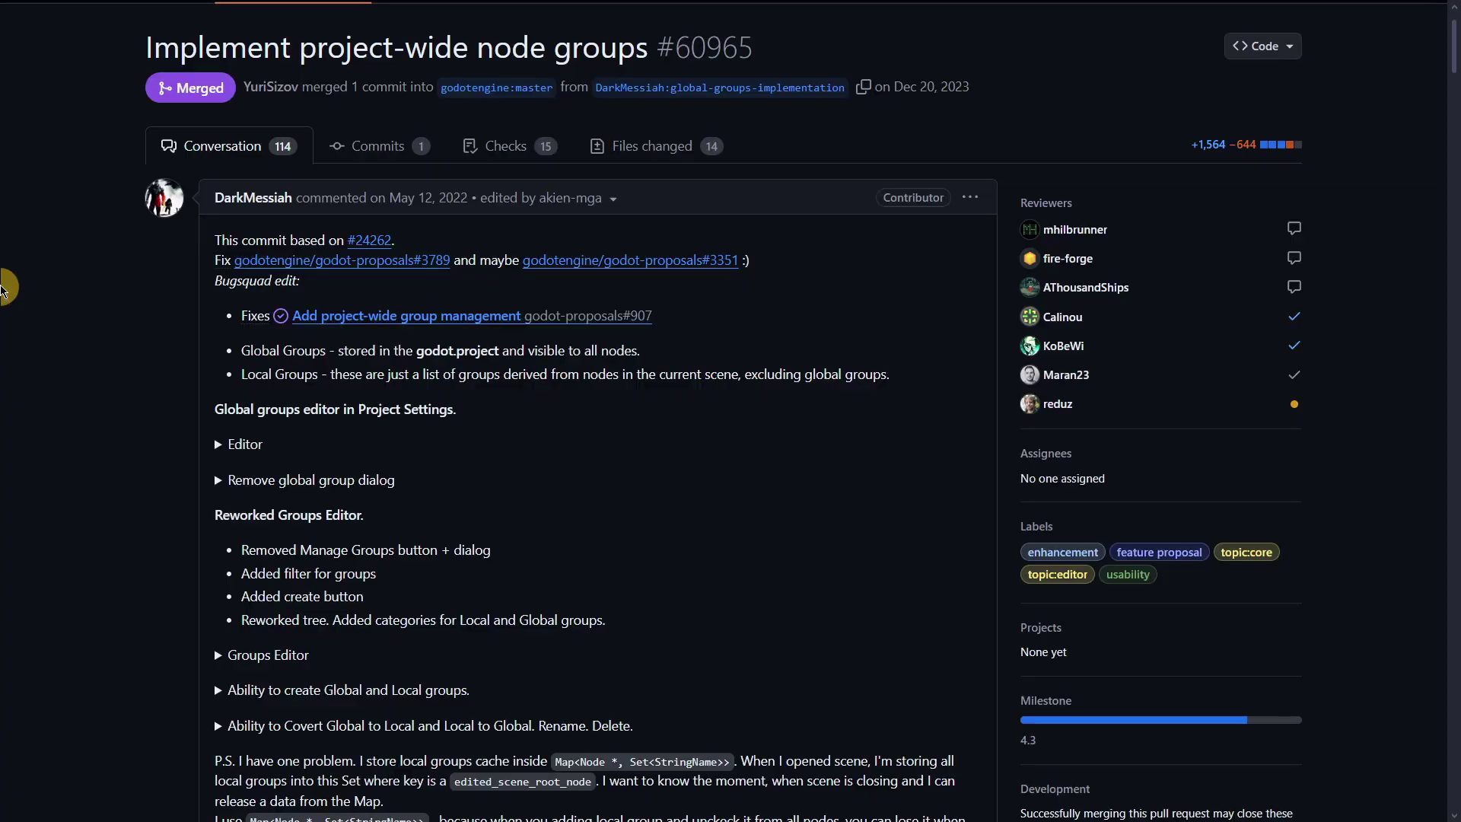
Read the Global Groups and Local Groups definitions in pull request #60965 and expand its Editor section on the global groups editor.
click(244, 350)
drag(244, 350, 678, 353)
drag(678, 353, 678, 353)
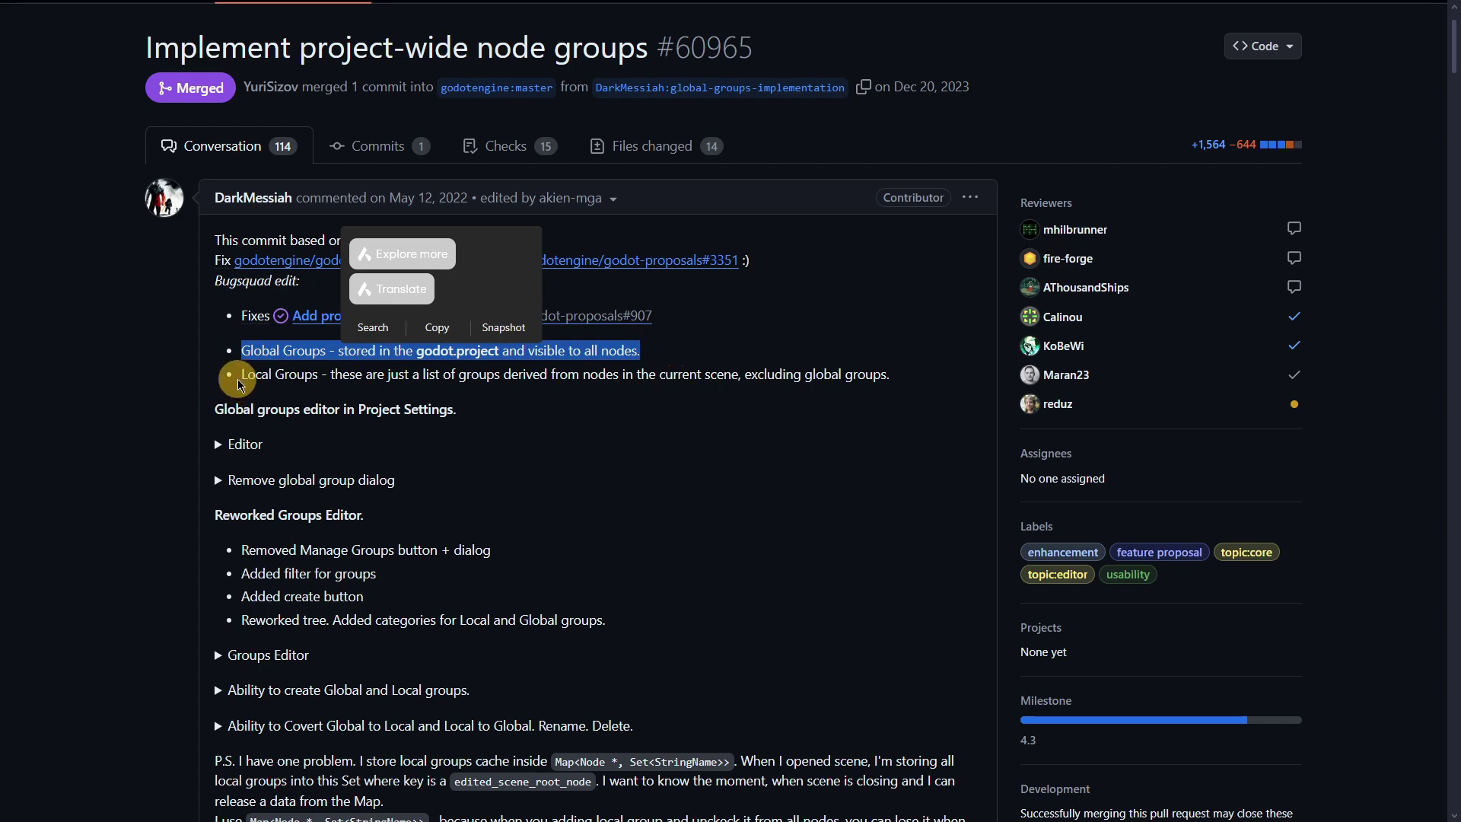
drag(239, 374, 921, 367)
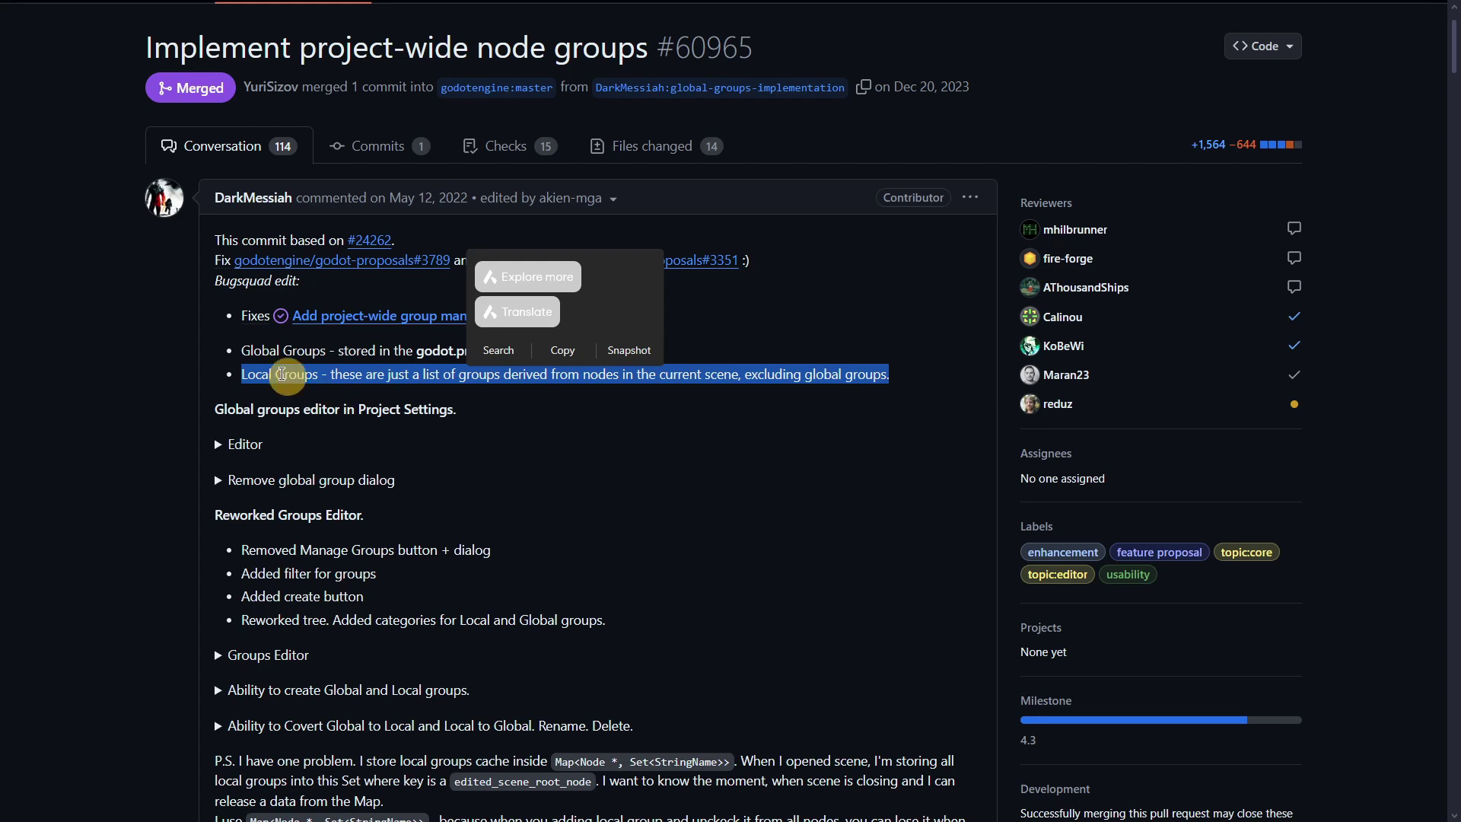
click(260, 374)
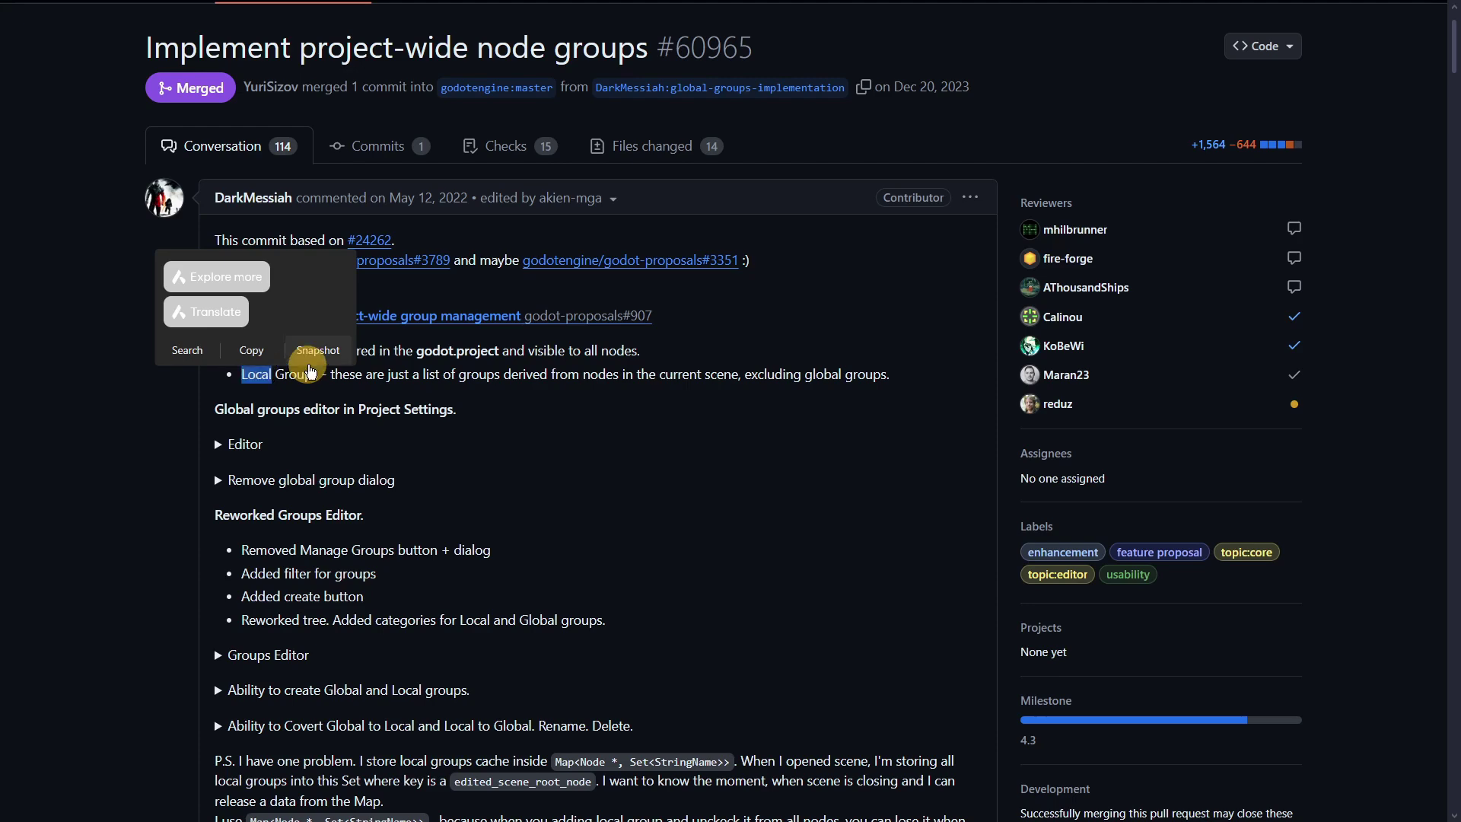
click(294, 443)
scroll(294, 397, down, 3)
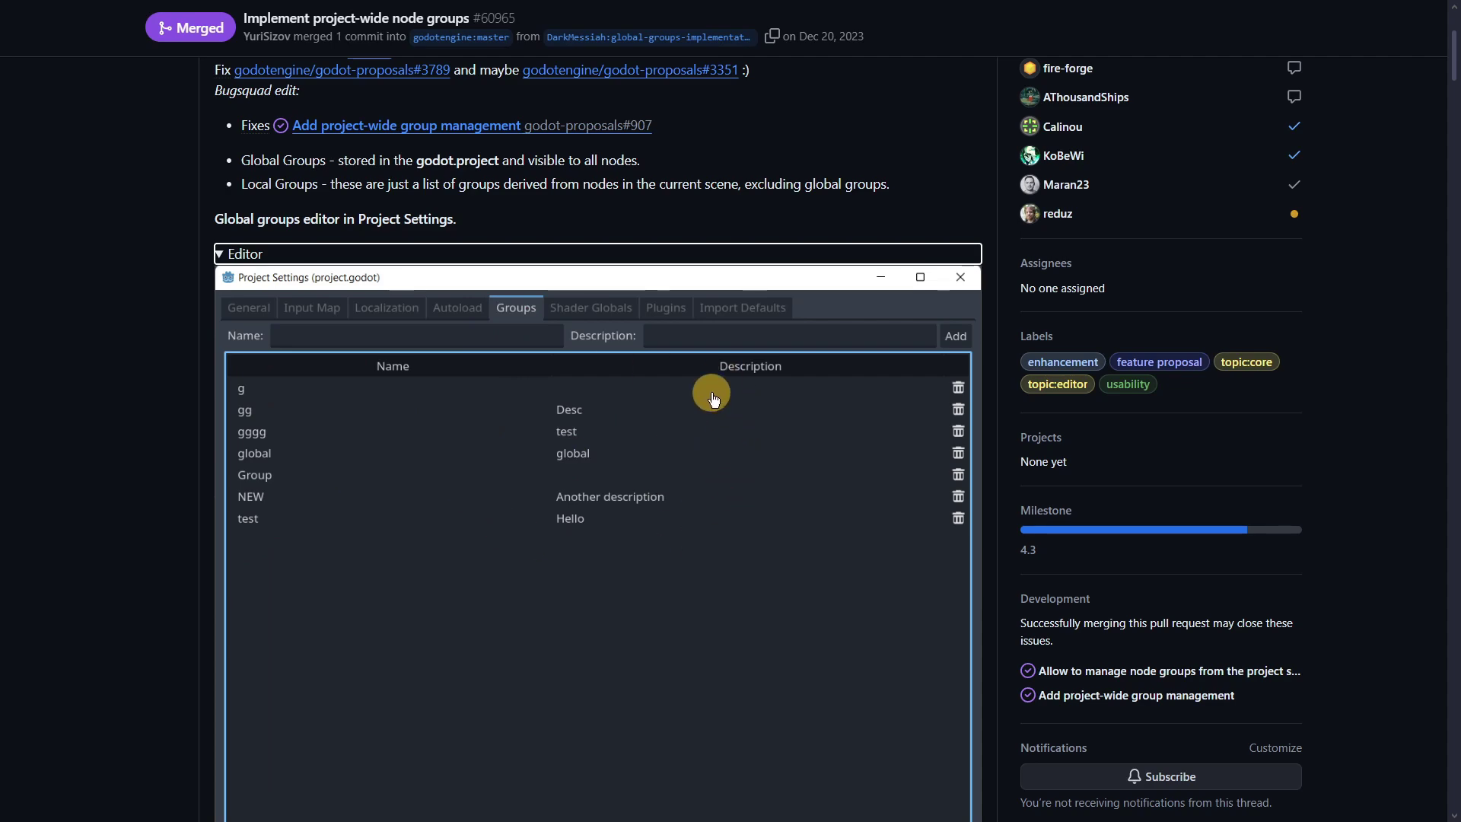
Read the Dec 22, 2023 comment about the underlying group logic and the difference between local and global groups.
scroll(592, 278, down, 15)
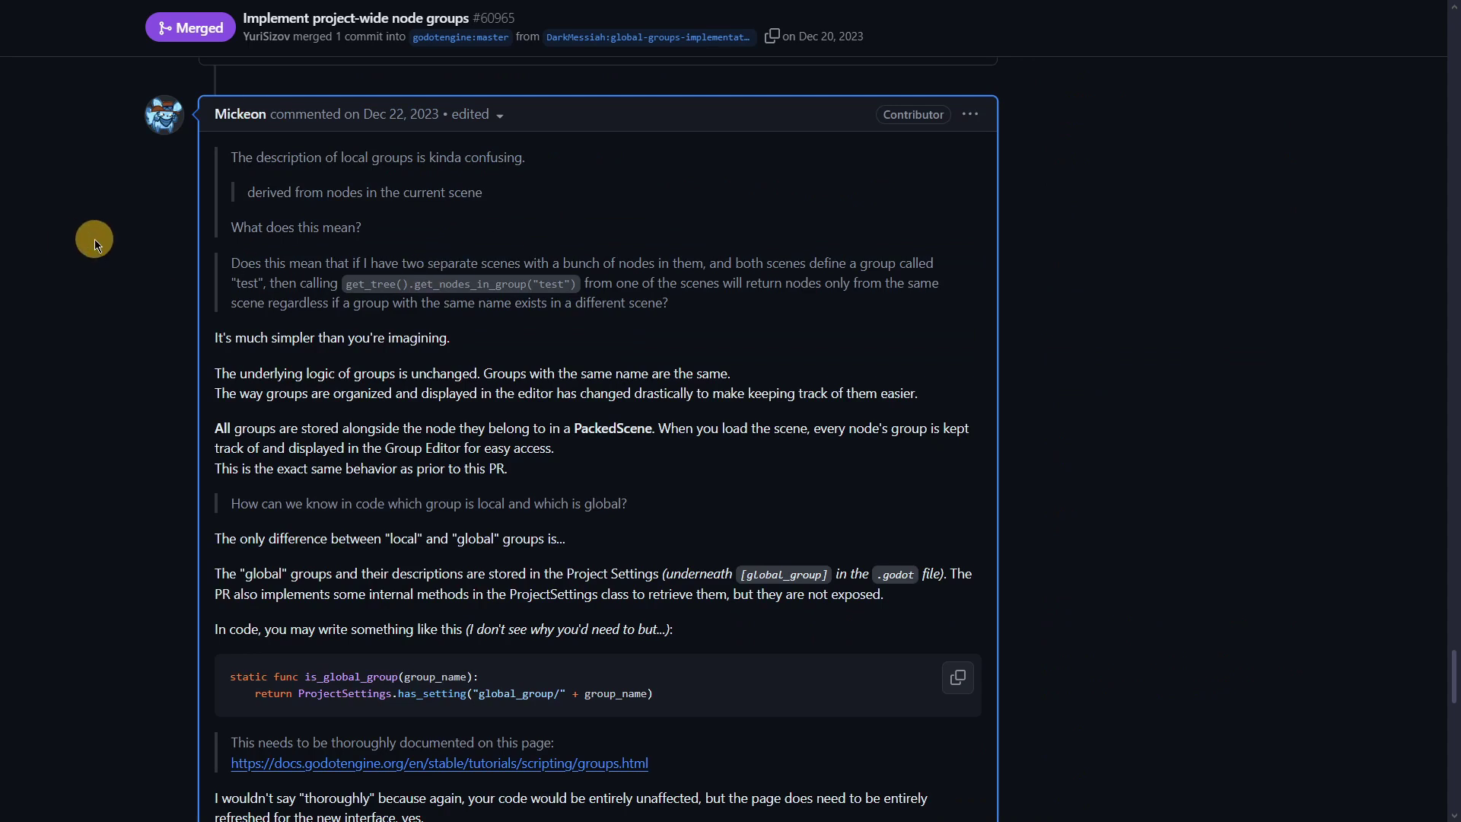
scroll(96, 239, down, 1)
scroll(99, 240, up, 1)
drag(216, 378, 482, 367)
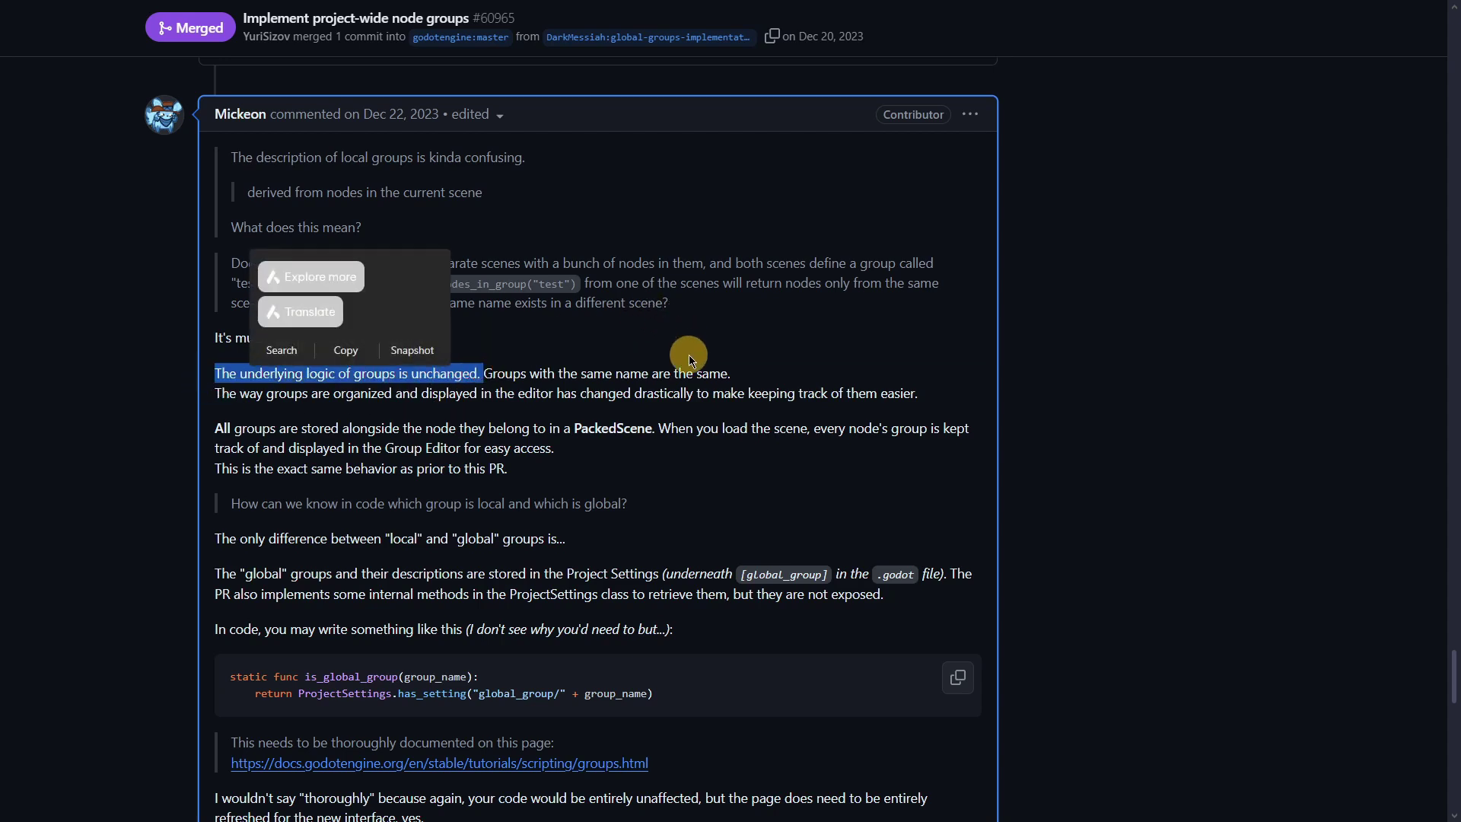
drag(732, 373, 485, 371)
click(341, 396)
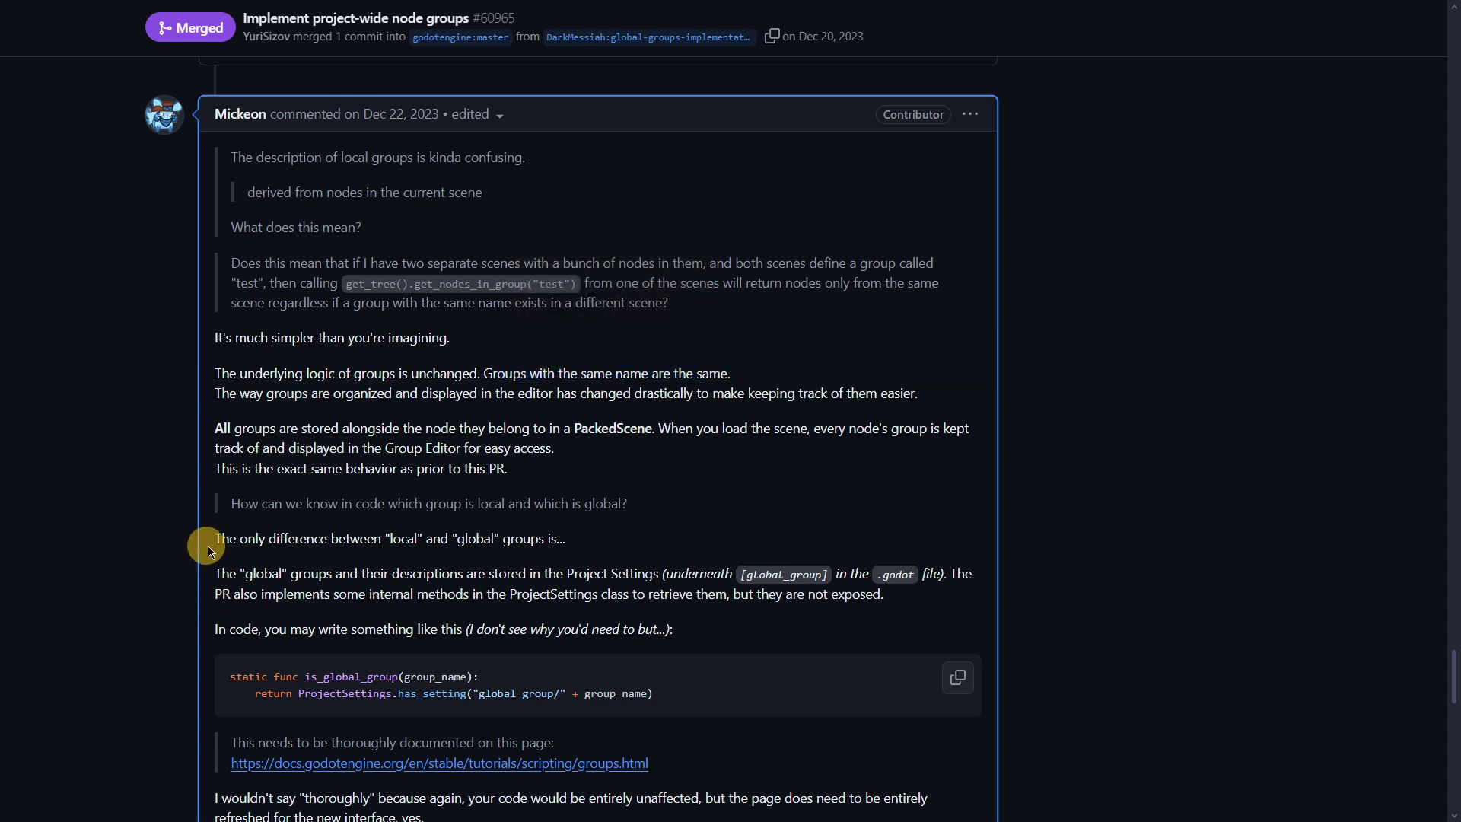
drag(215, 541, 647, 531)
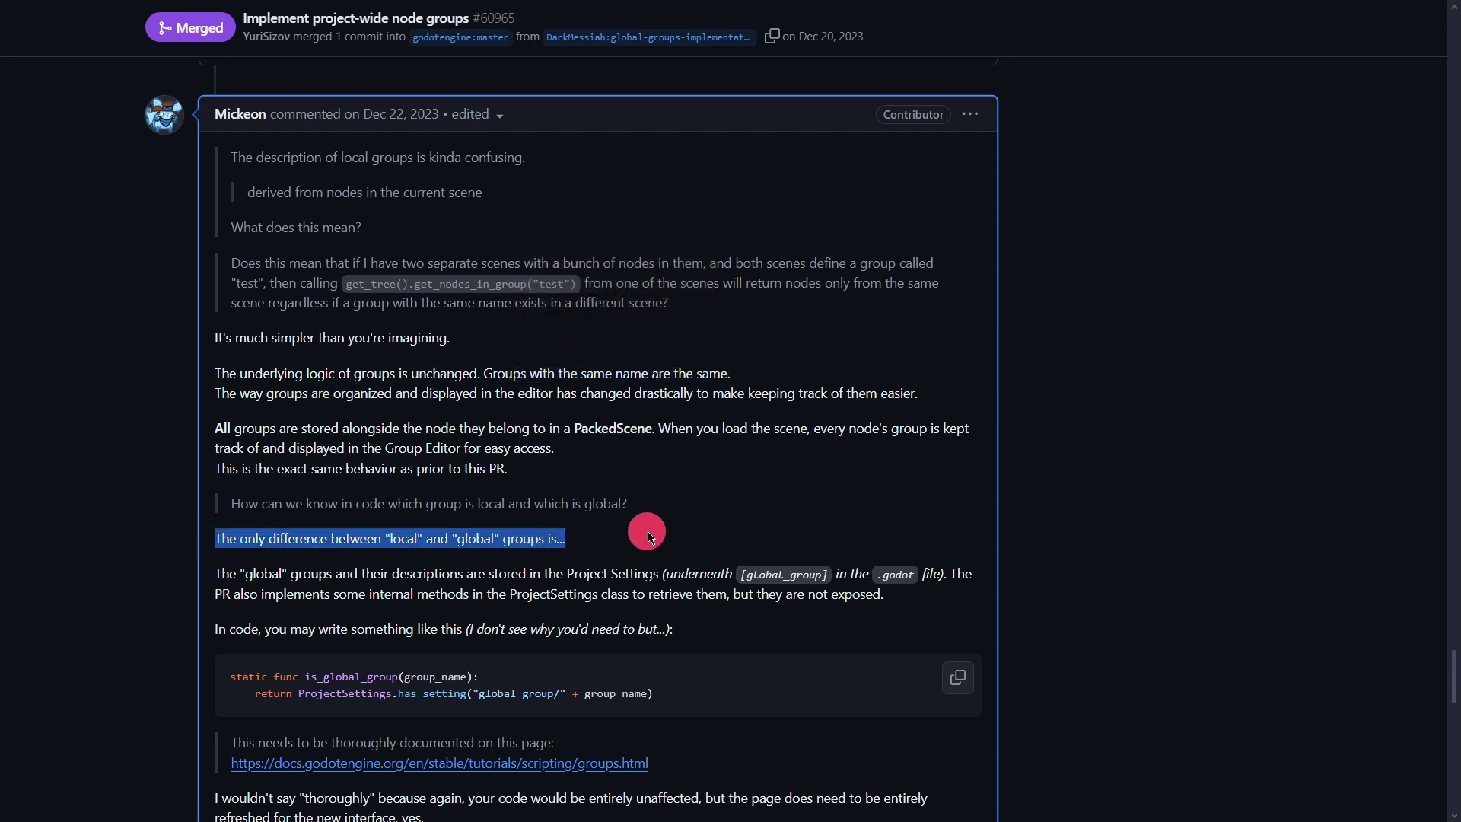
click(207, 585)
drag(213, 574, 968, 584)
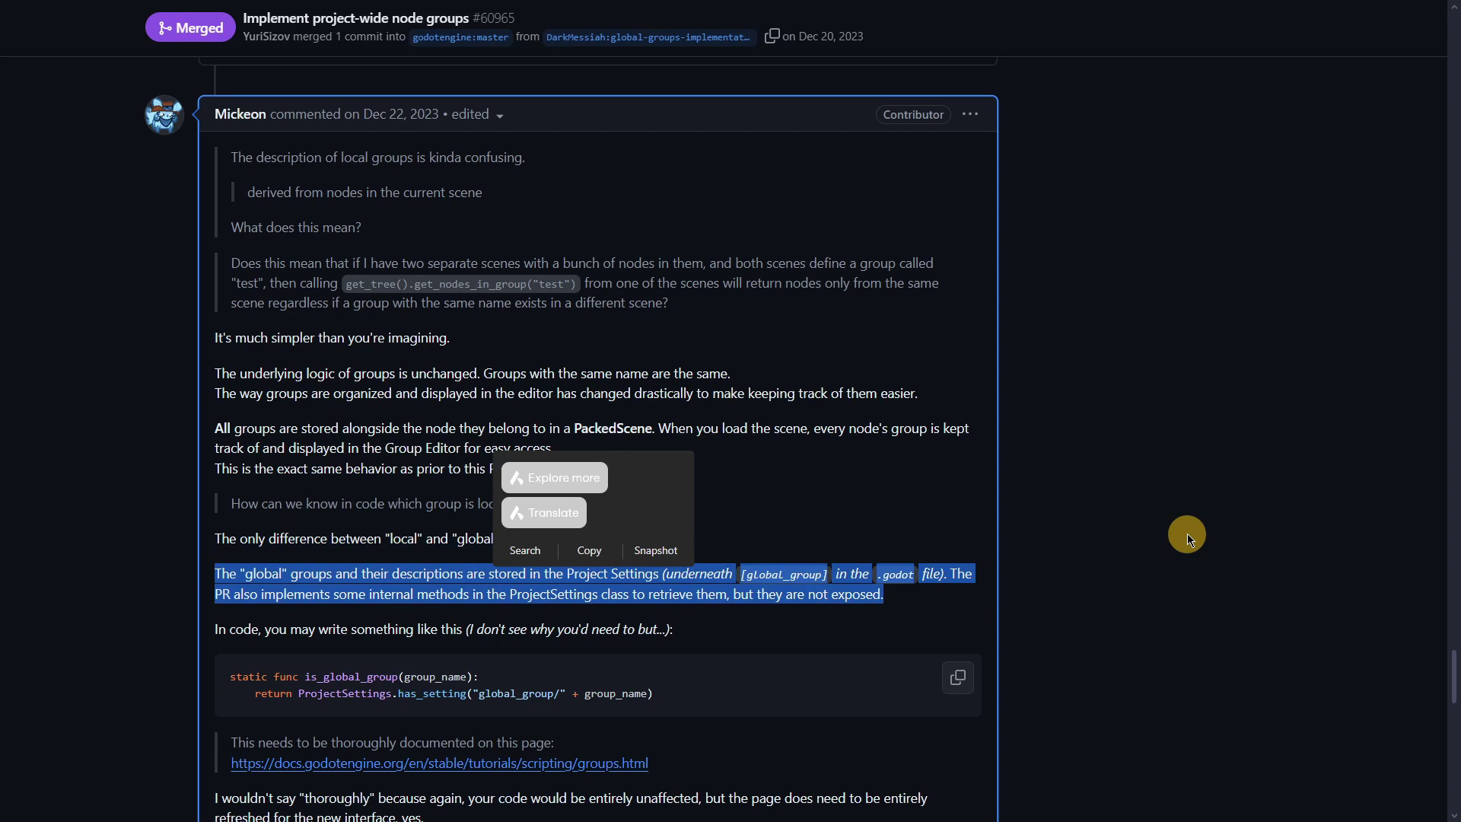
Switch to Godot, create a scene group named TileMap on the TileMap node with no description, and copy the group's name.
key(alt+Tab)
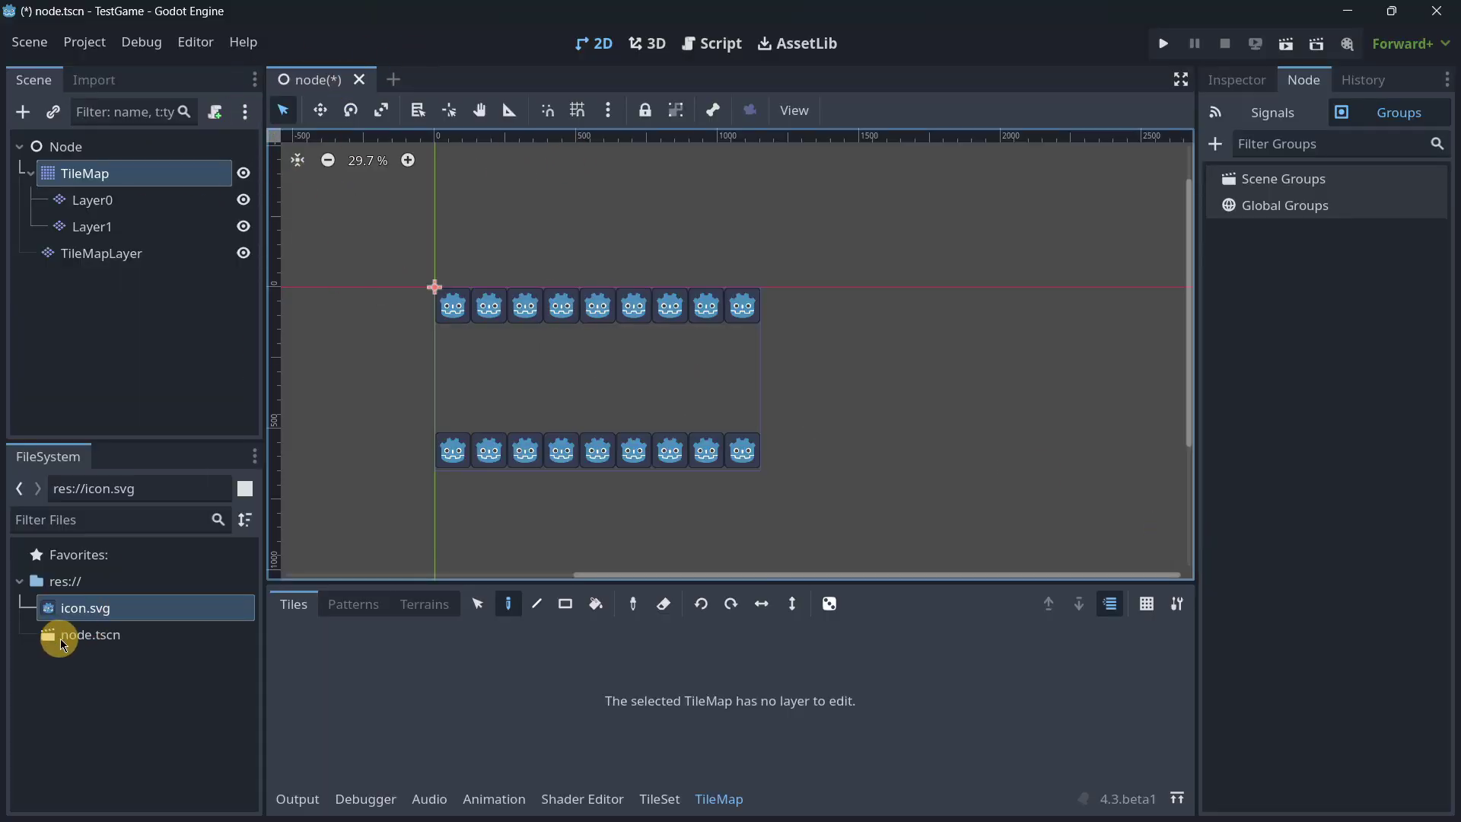
click(1216, 145)
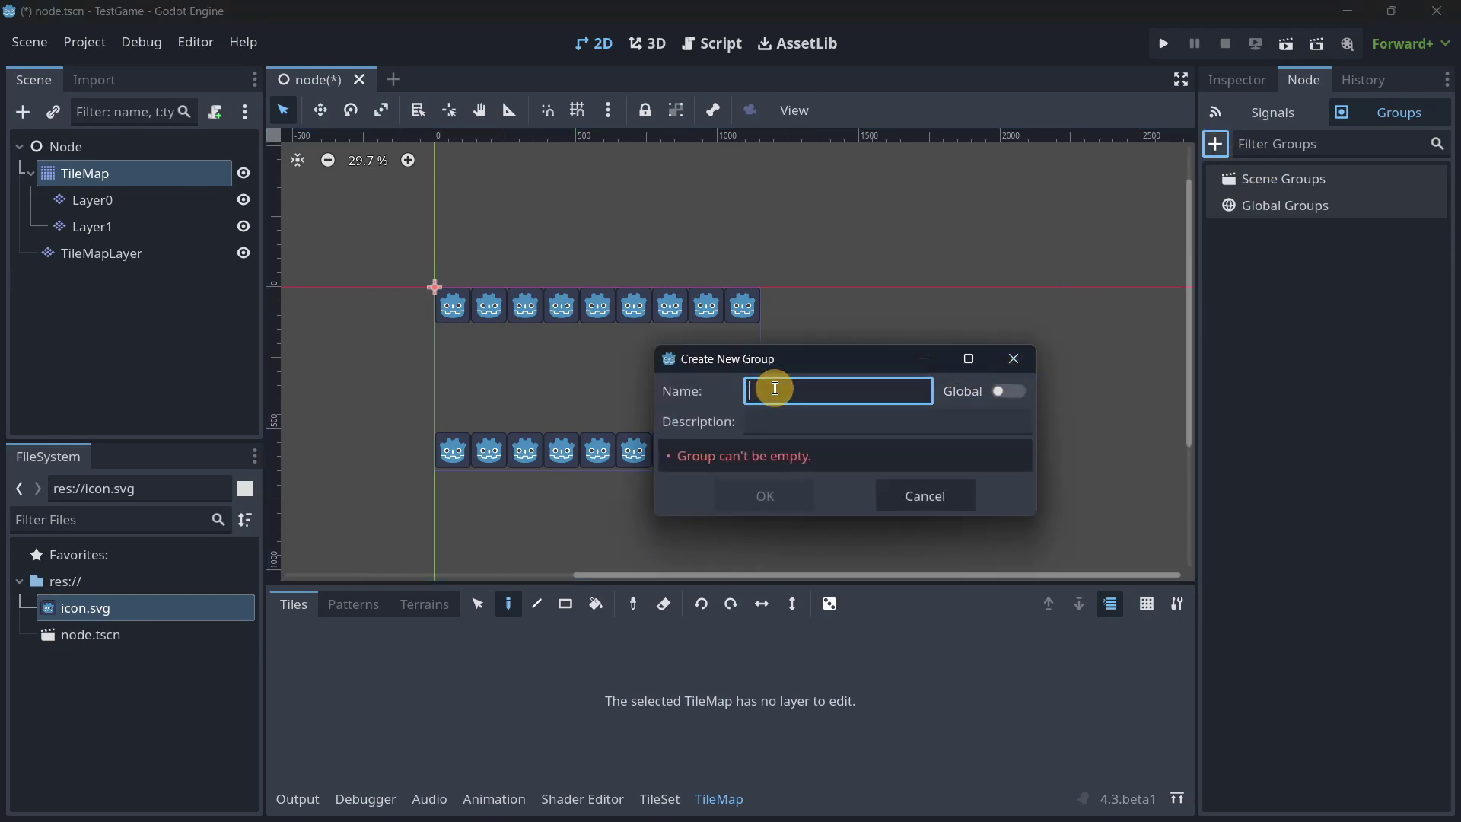
text(TileMap)
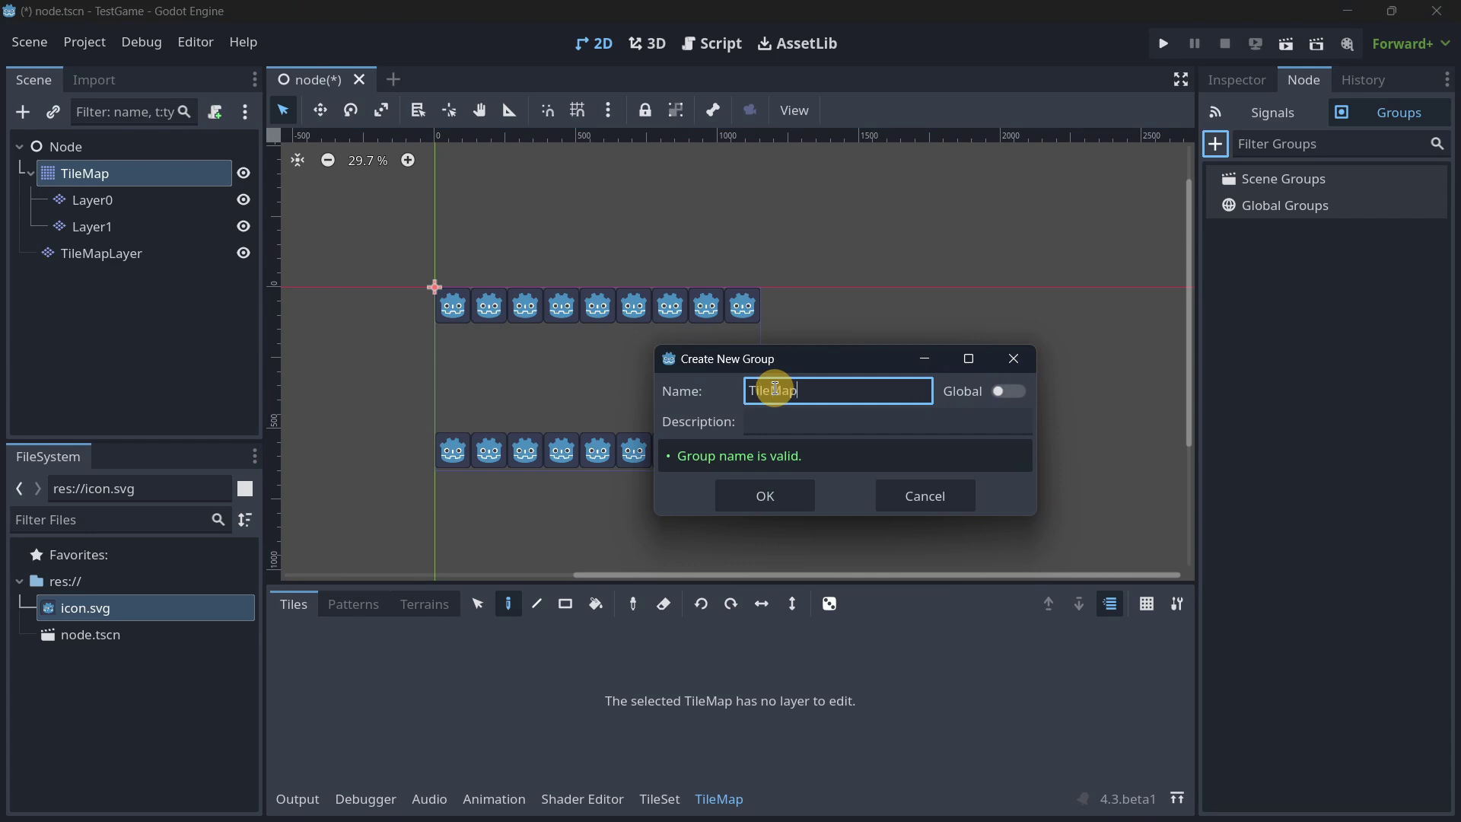
click(760, 426)
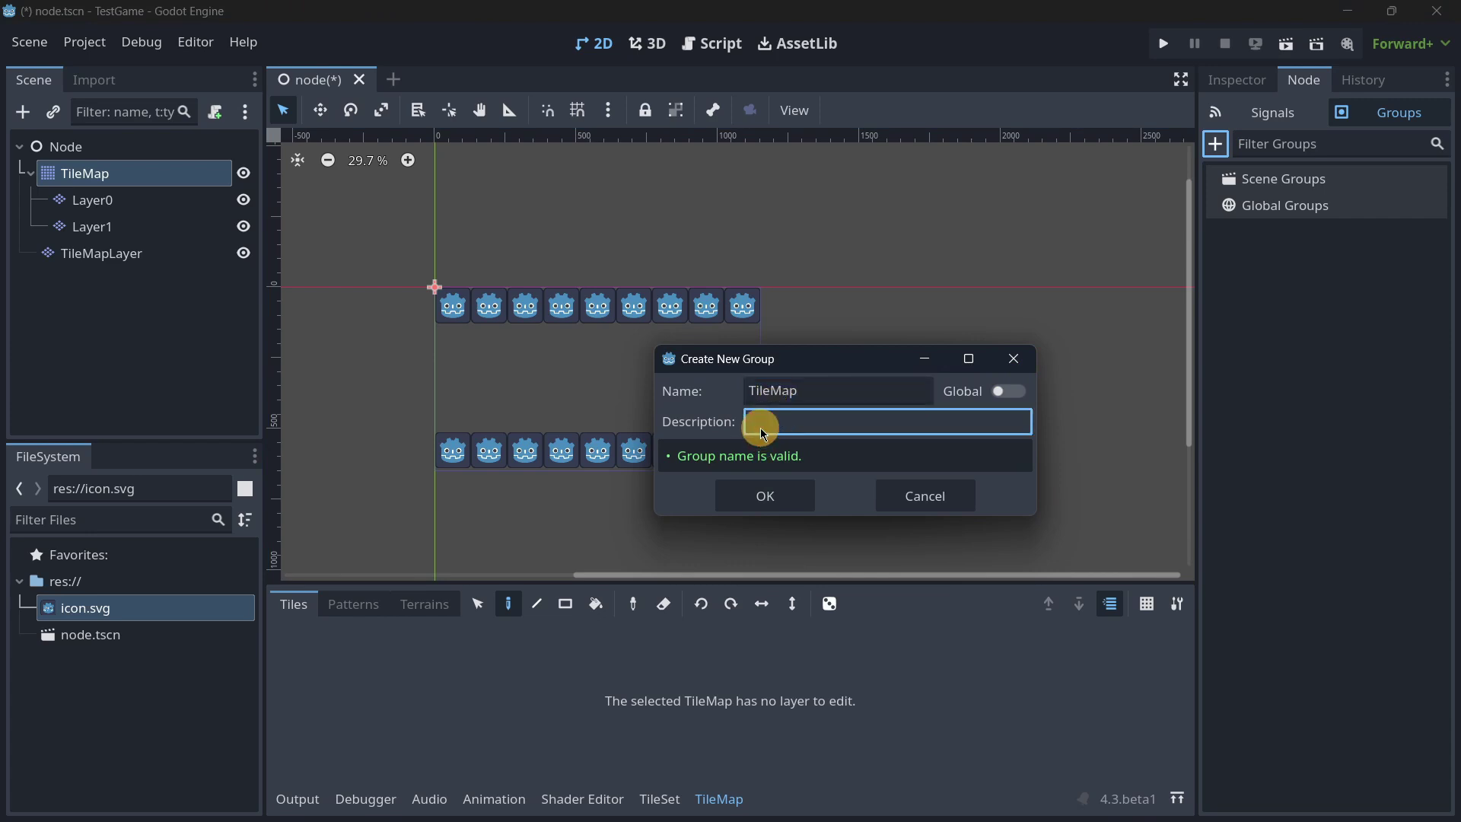
click(1009, 399)
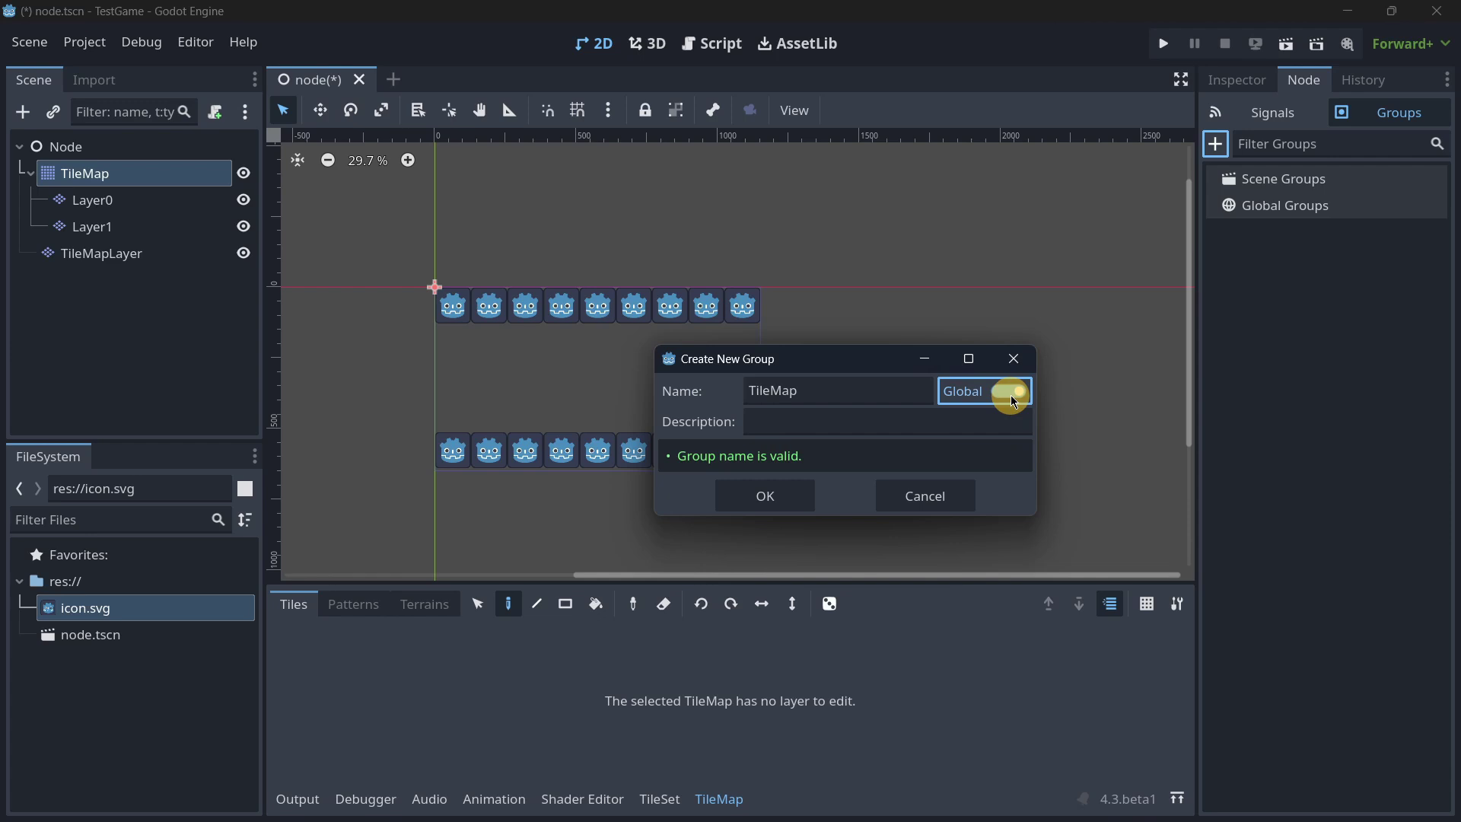
click(1011, 395)
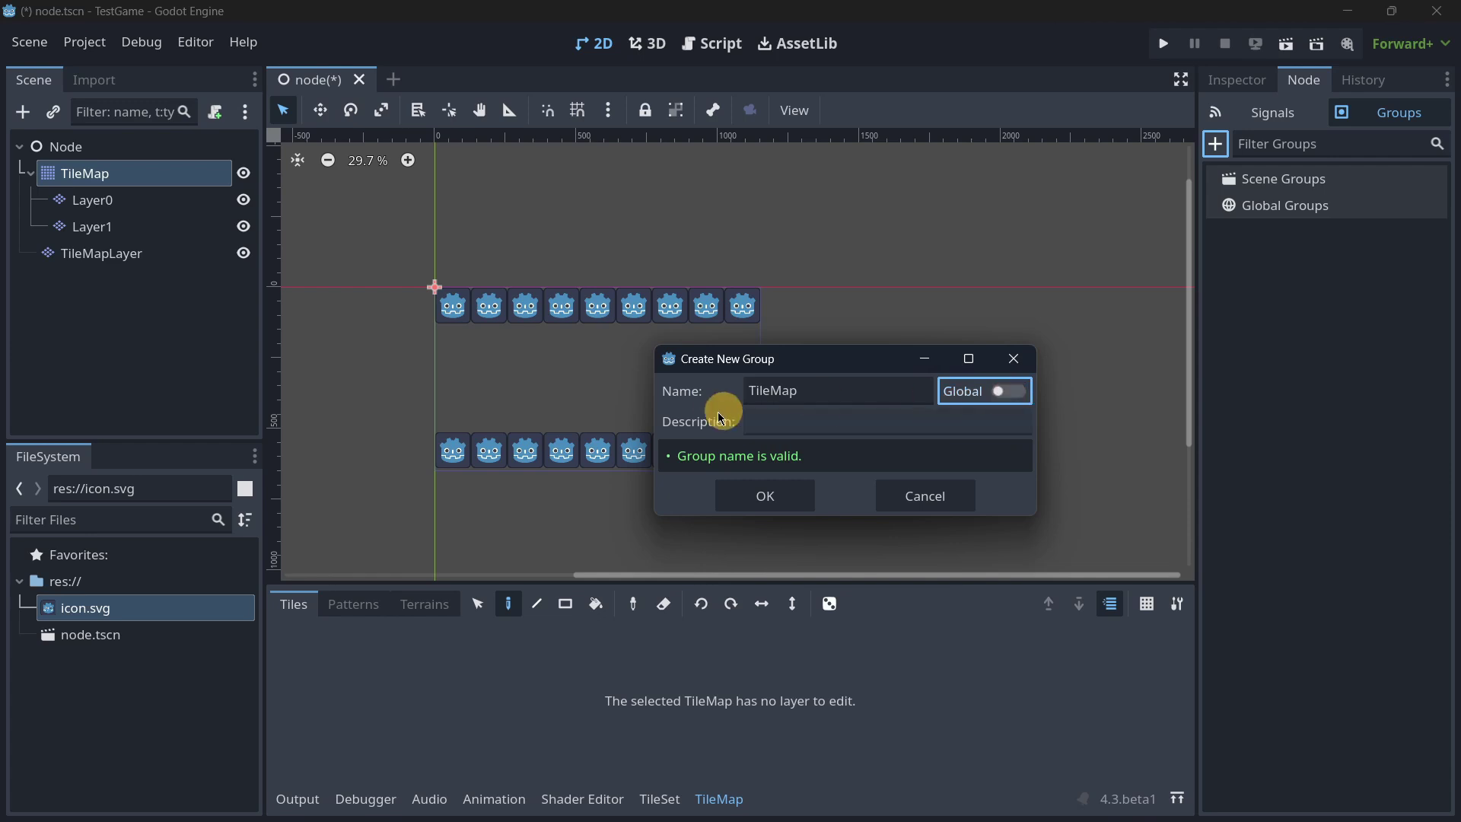
click(821, 422)
click(784, 498)
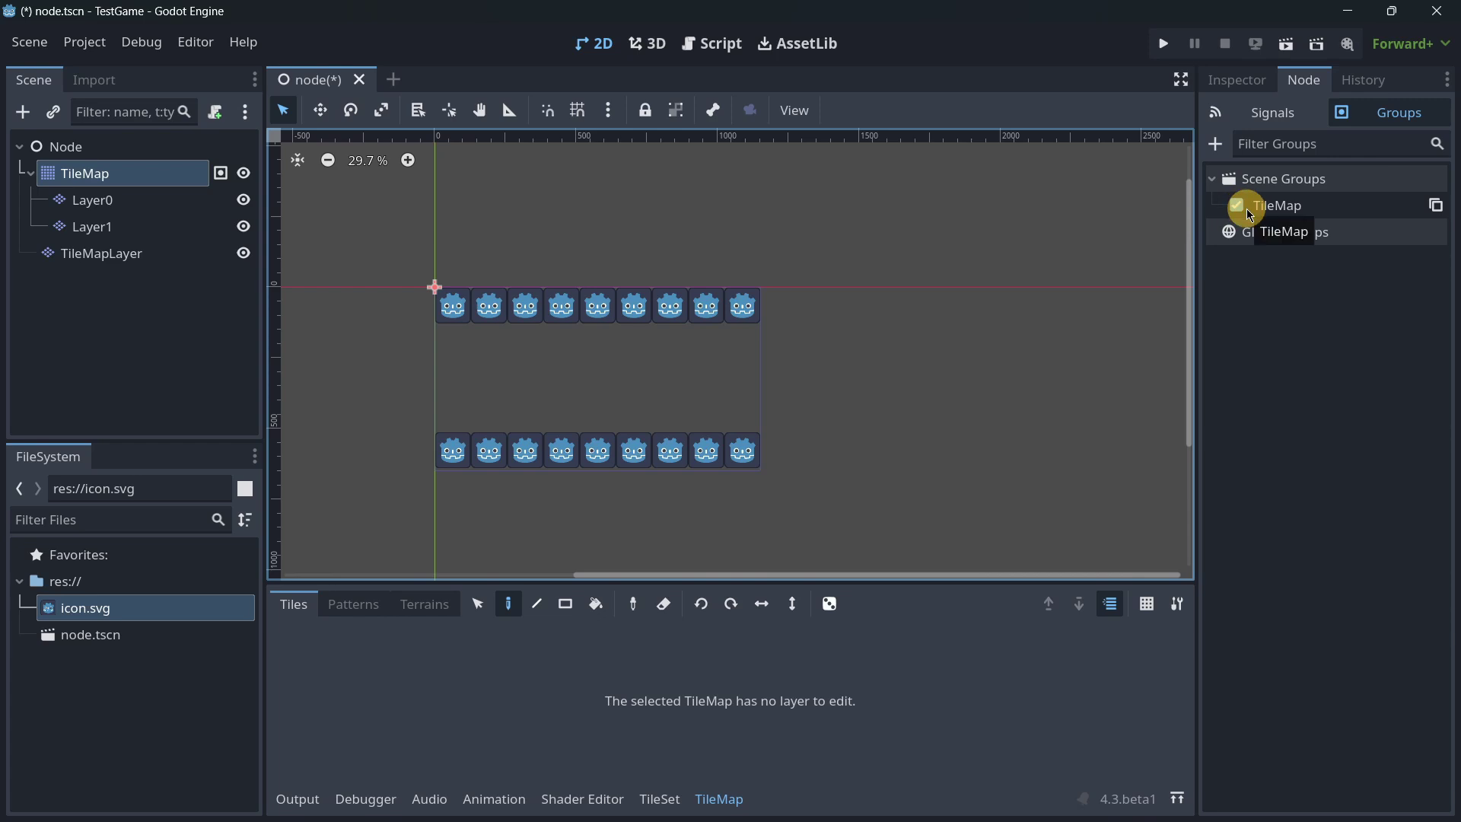
click(1300, 209)
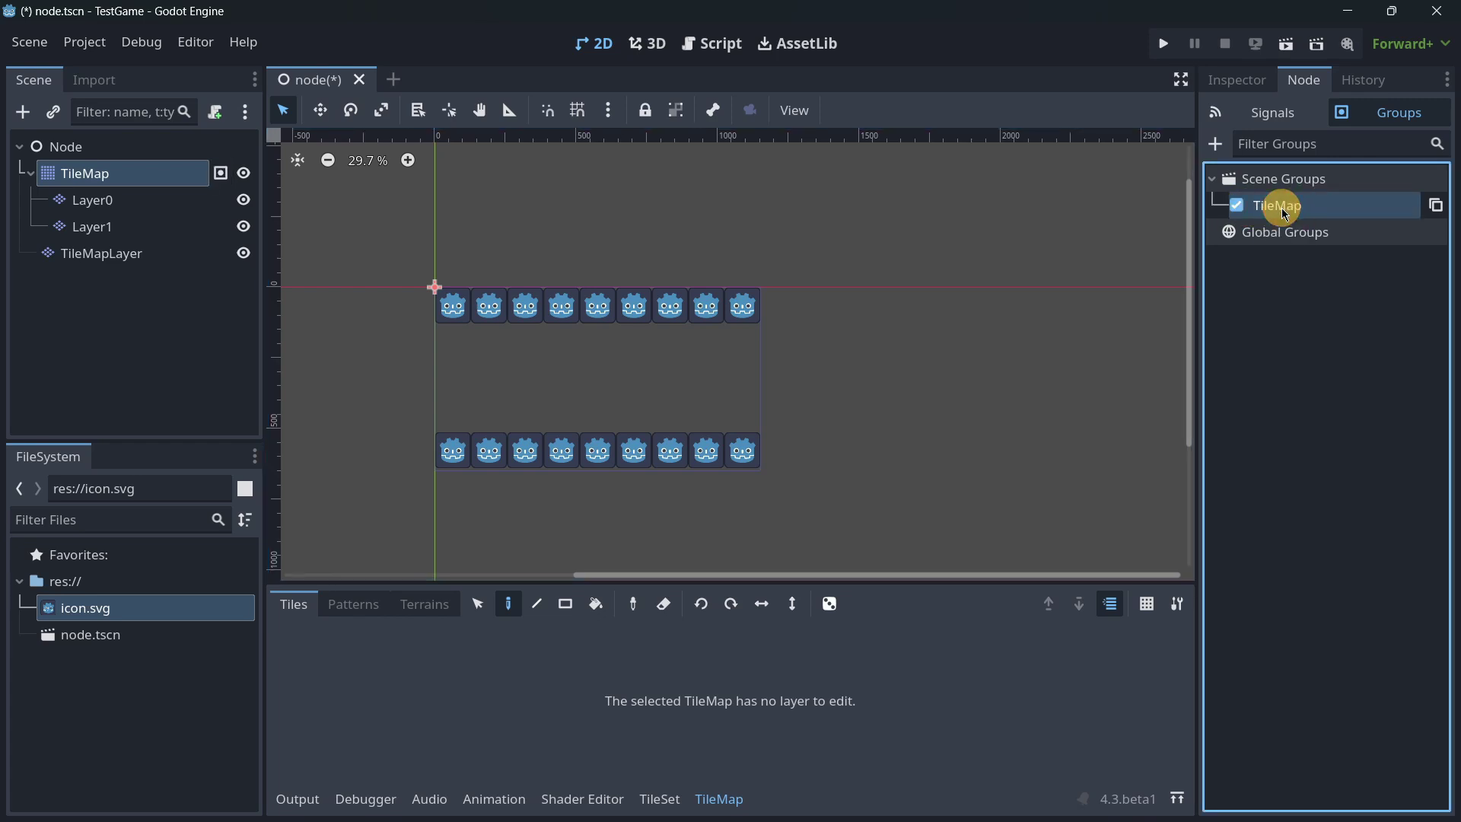
click(1437, 205)
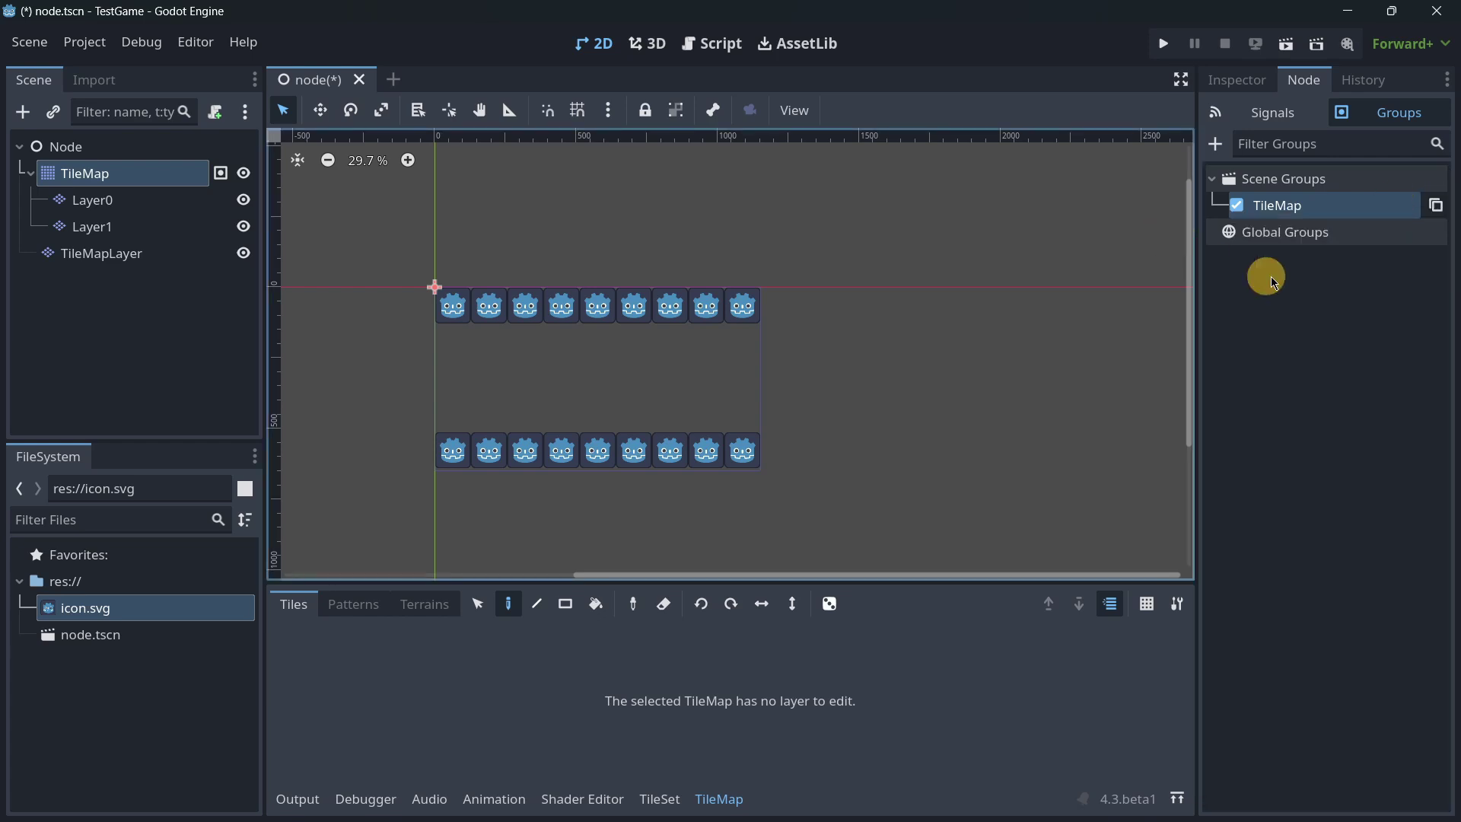
Add the TileMapLayer node to the TileMap scene group and remove it again.
click(141, 253)
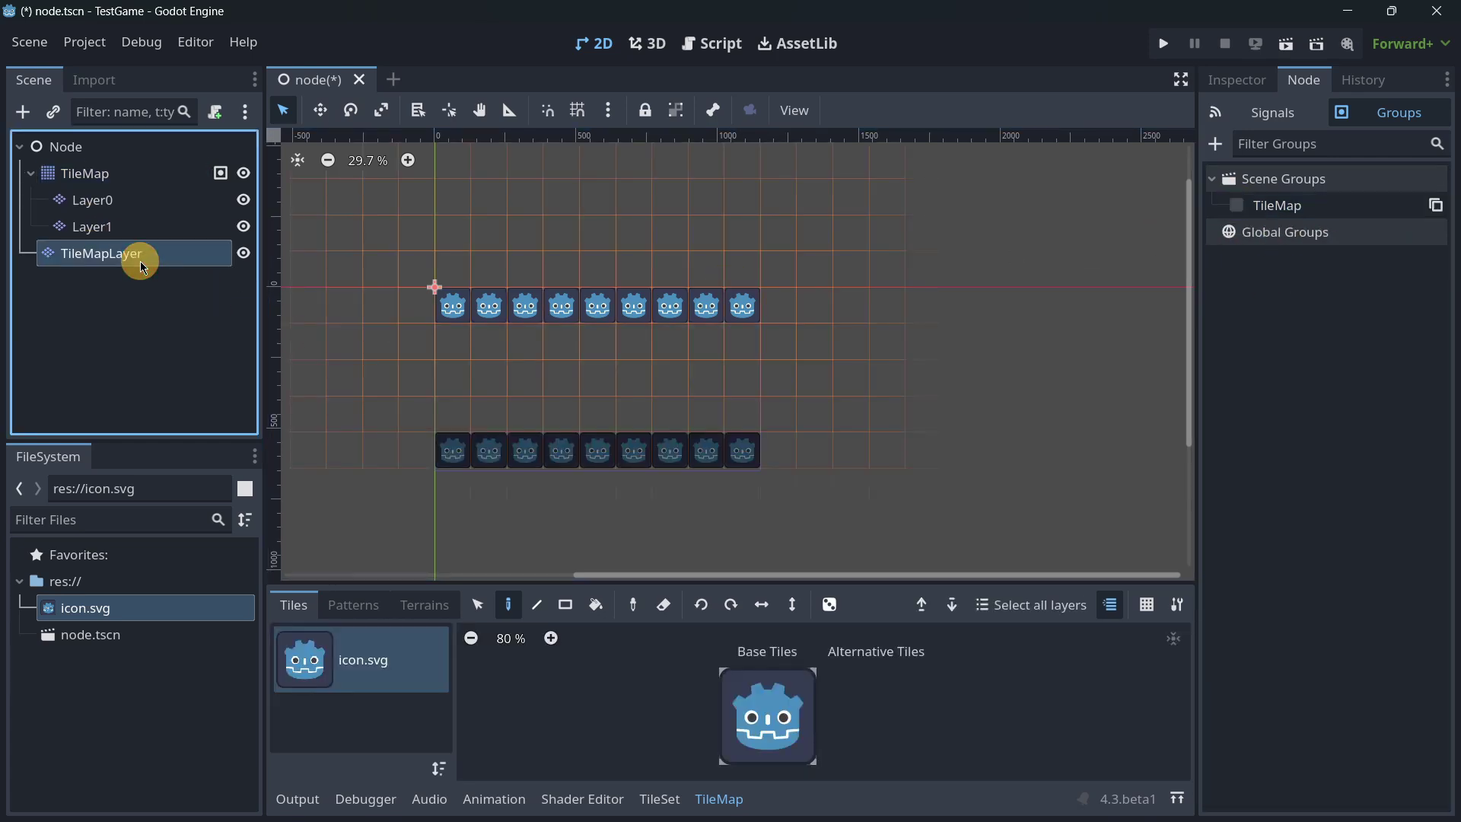
click(1240, 207)
click(1237, 206)
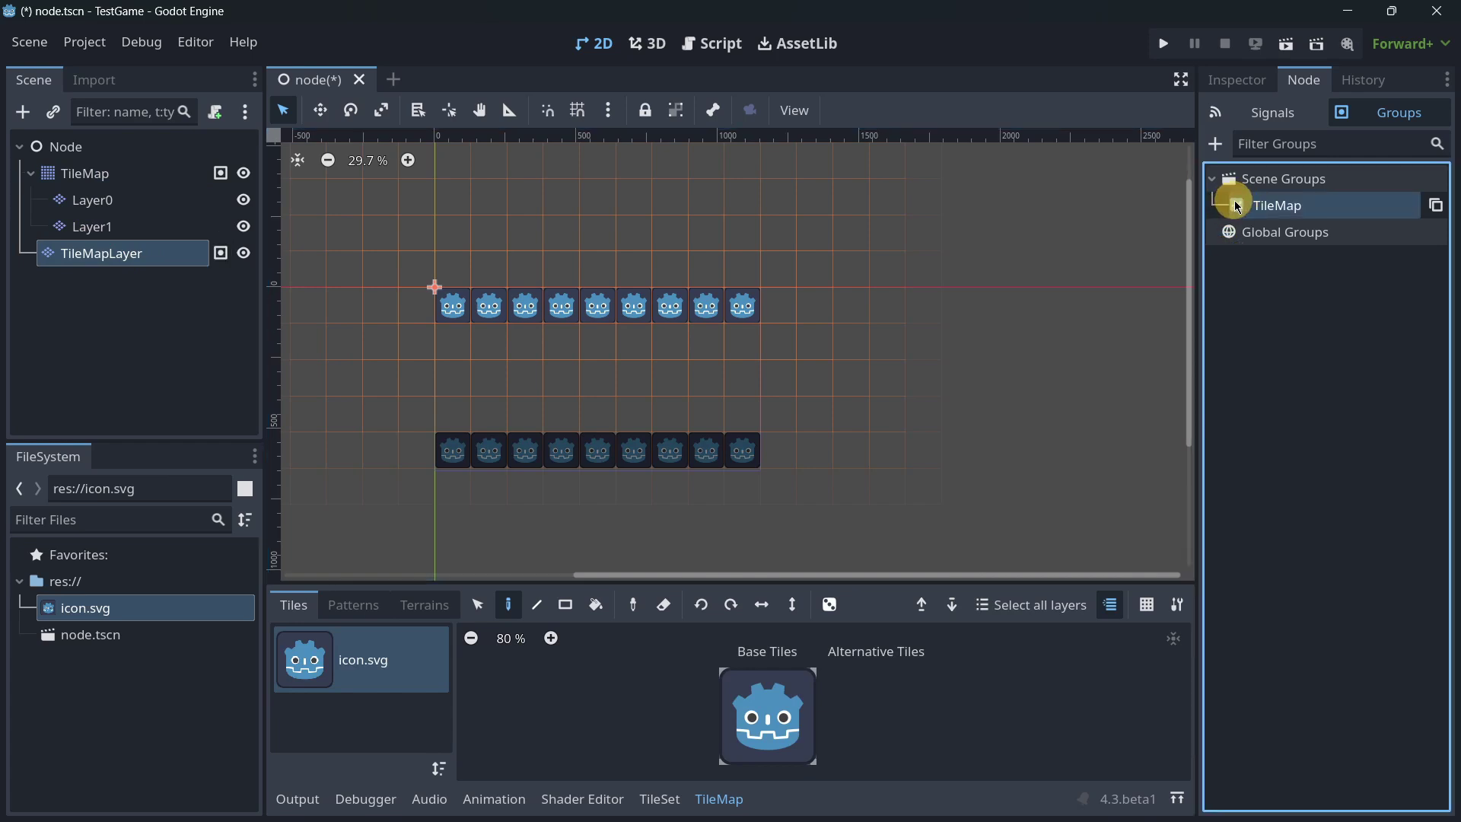
Create a new scene with a TileMap node as its root.
click(392, 85)
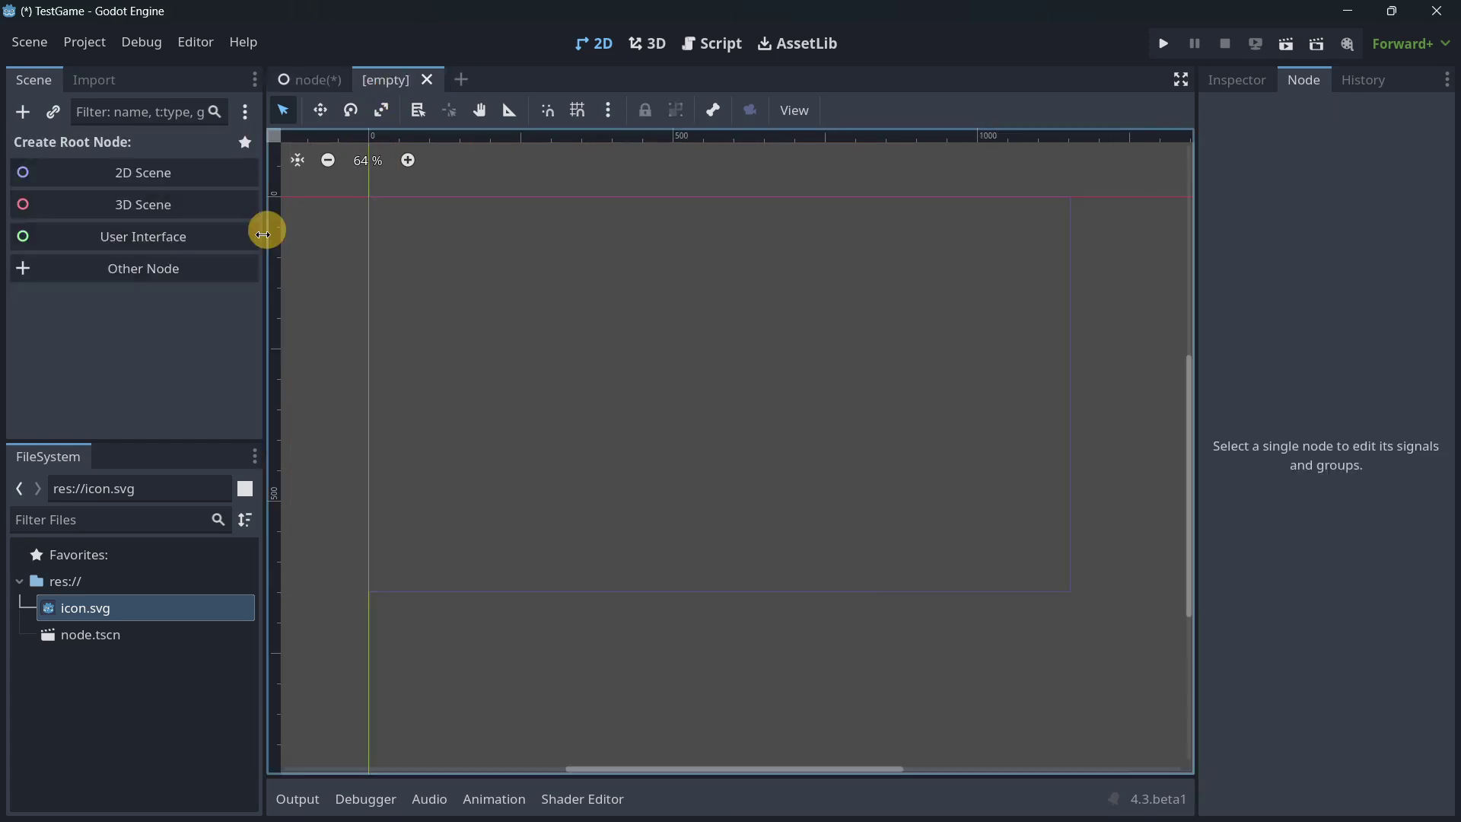
click(125, 268)
key(Return)
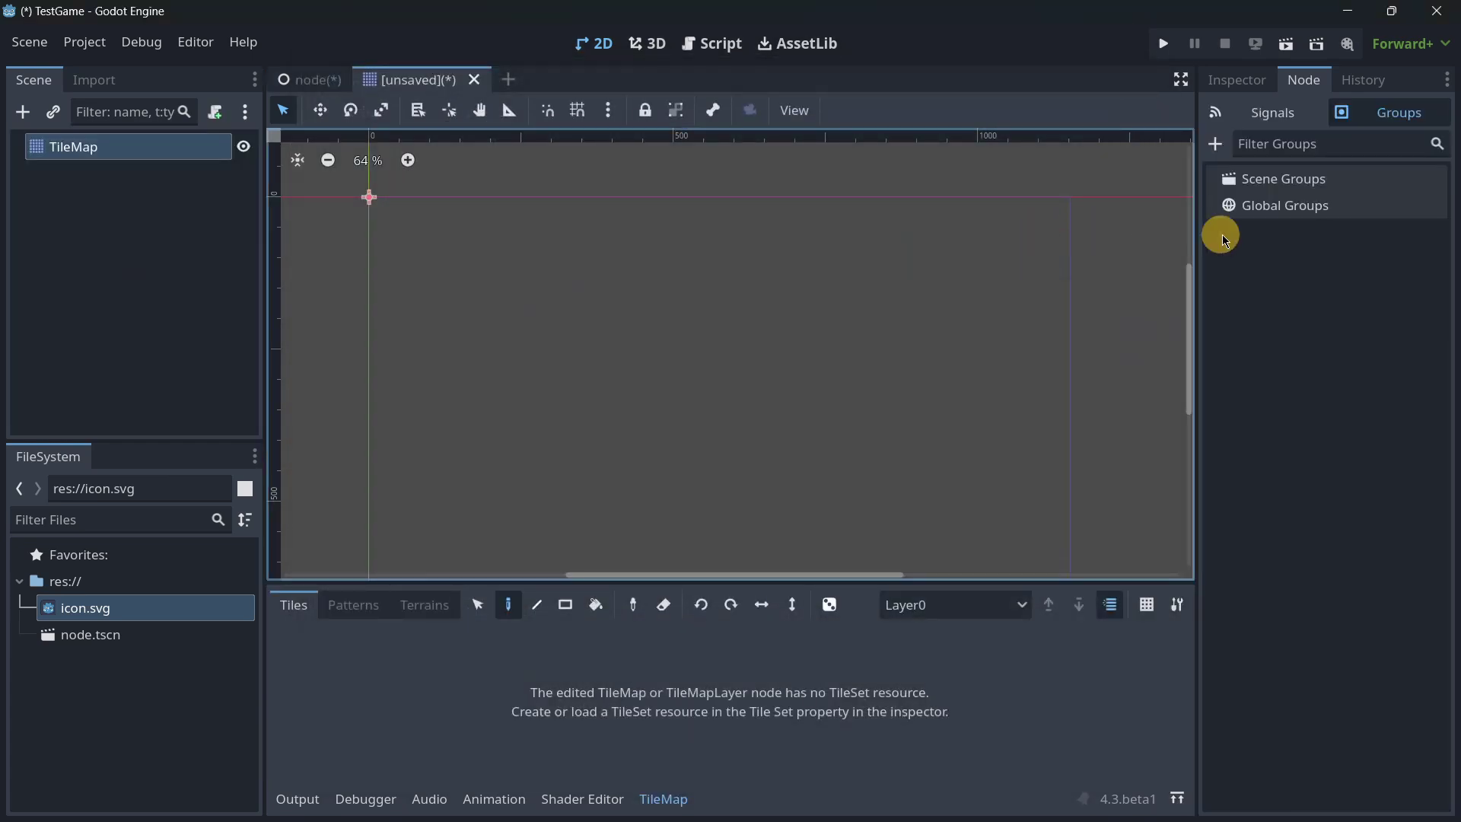
Return to the node scene, add TileMapLayer to the TileMap scene group, and convert the group to a global group.
click(308, 79)
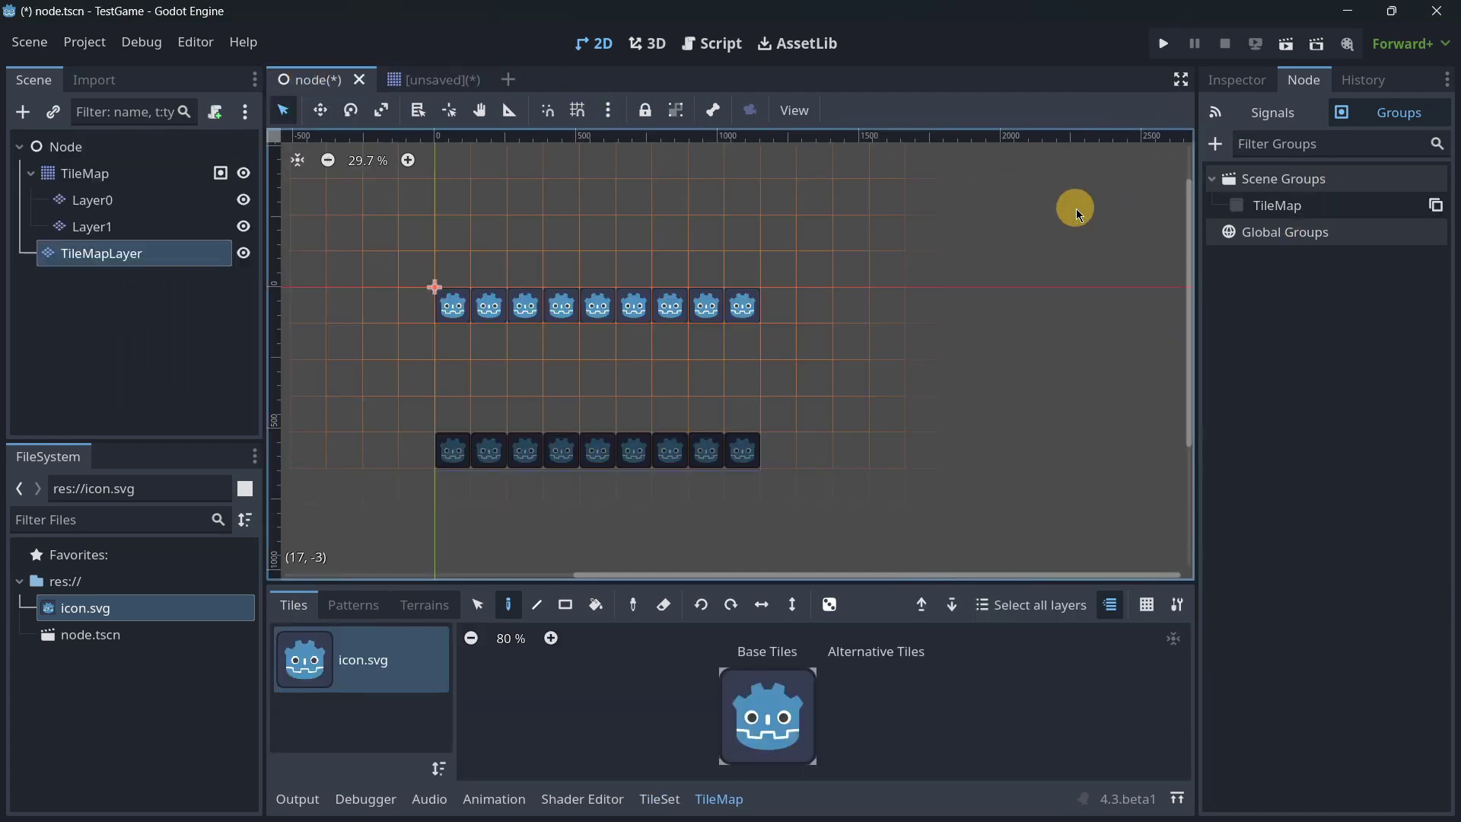
right_click(1292, 207)
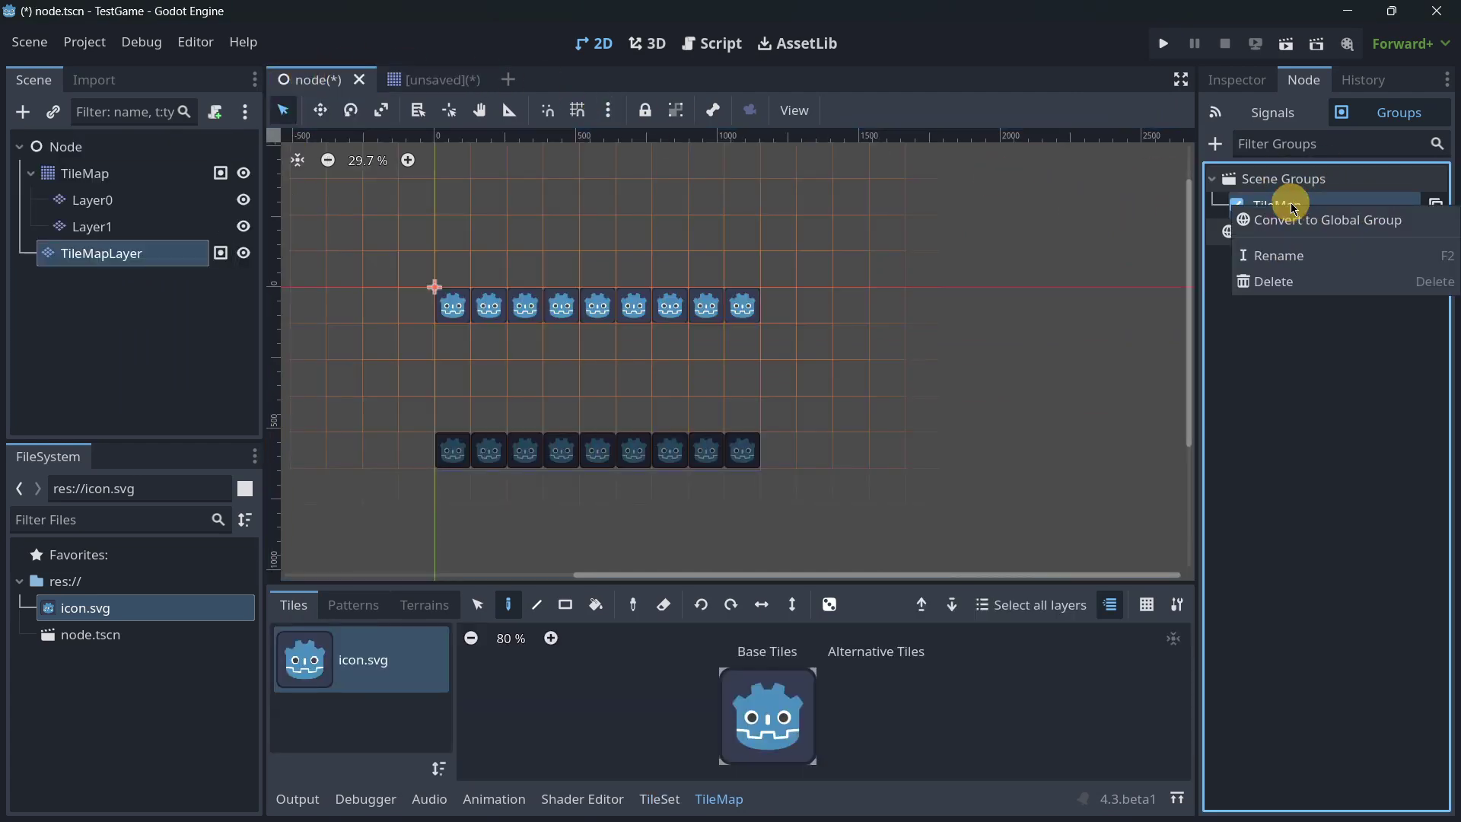
click(1293, 204)
right_click(1293, 203)
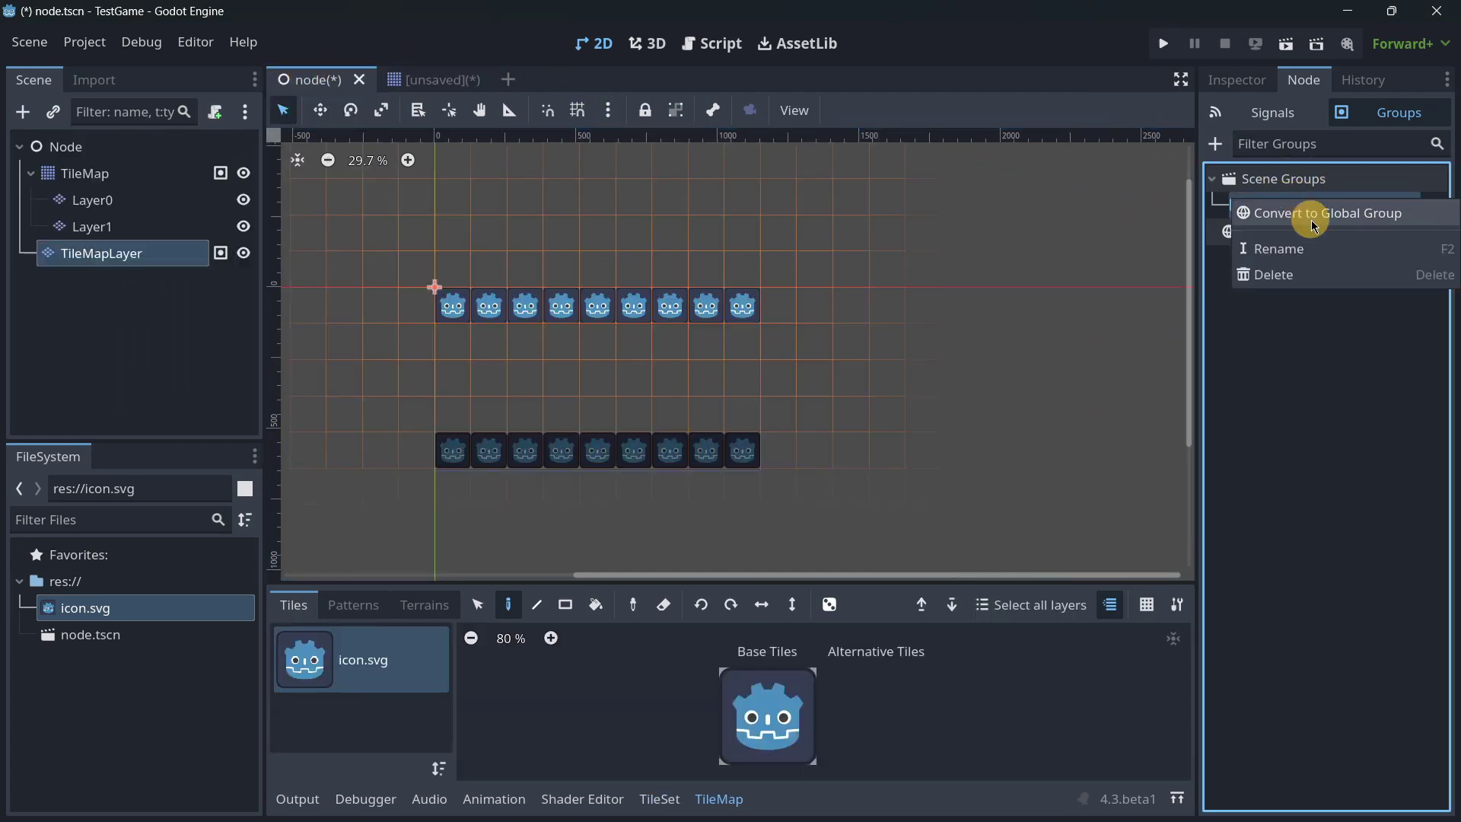
click(1320, 212)
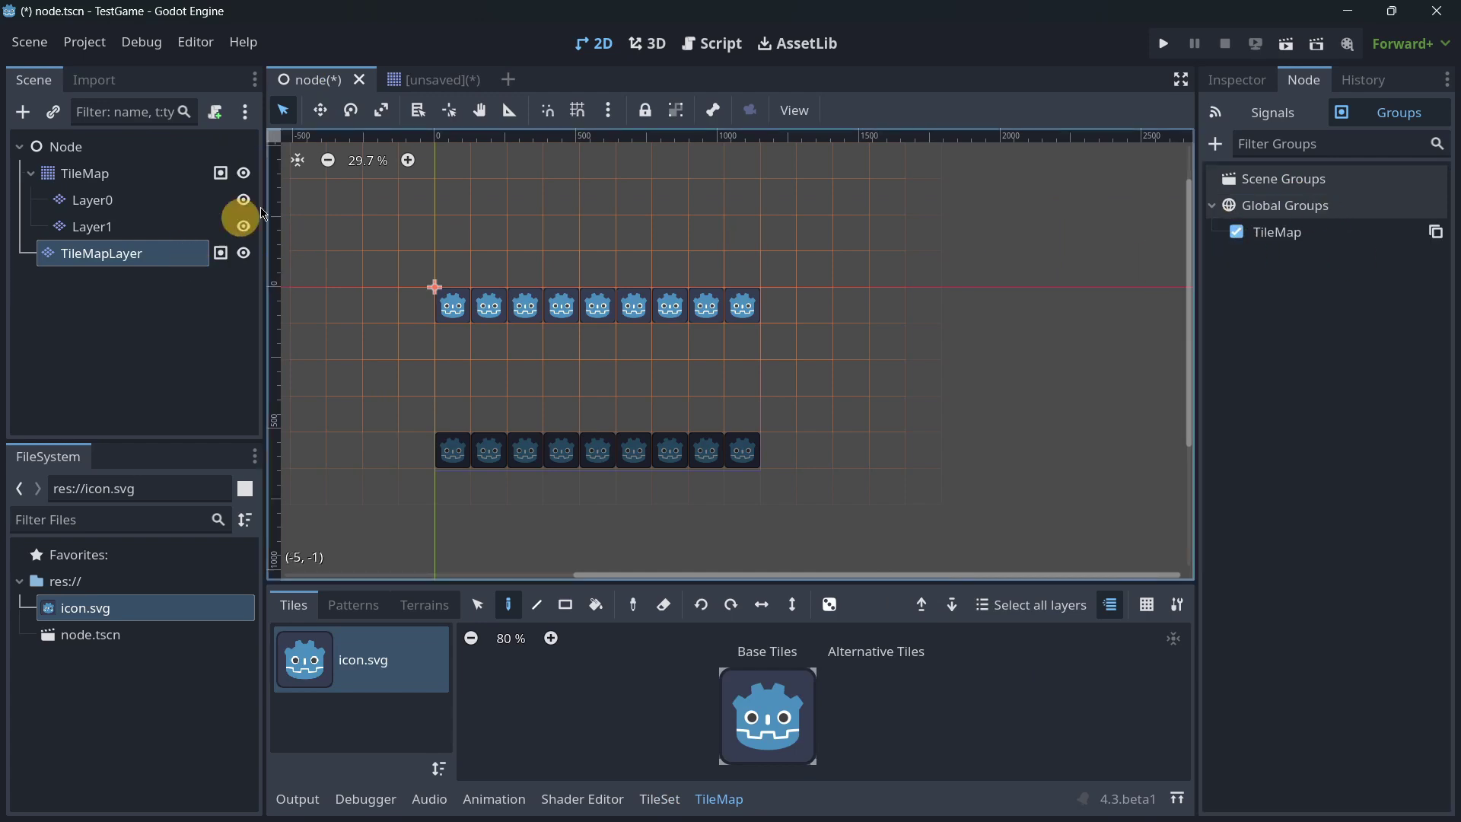
In the unsaved scene, add the TileMap root node to the TileMap global group.
click(432, 79)
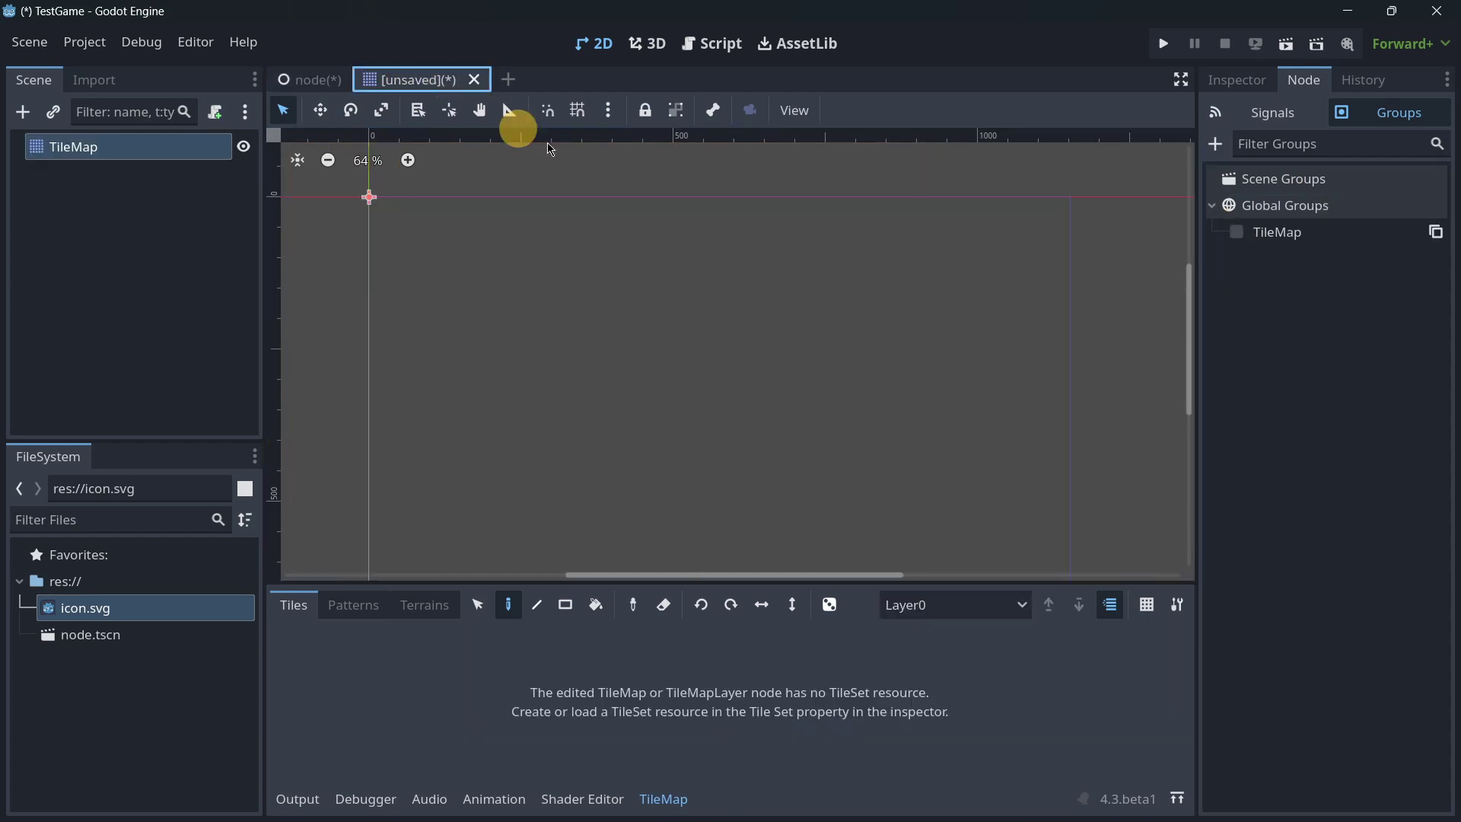
click(1234, 231)
Examine the Rename and Delete options of the TileMap global group, cancelling both without changing the group.
right_click(1281, 239)
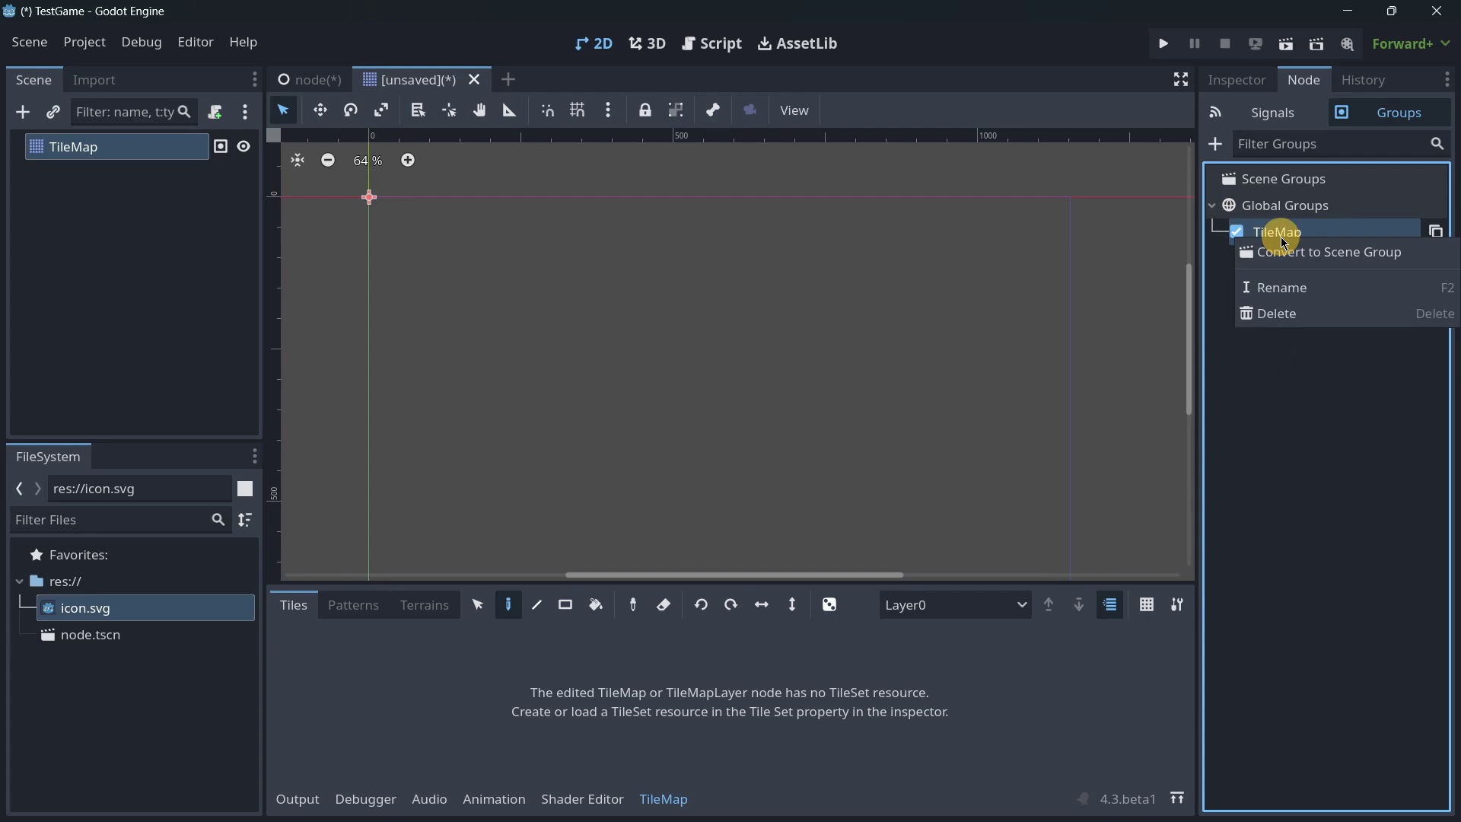
click(1276, 286)
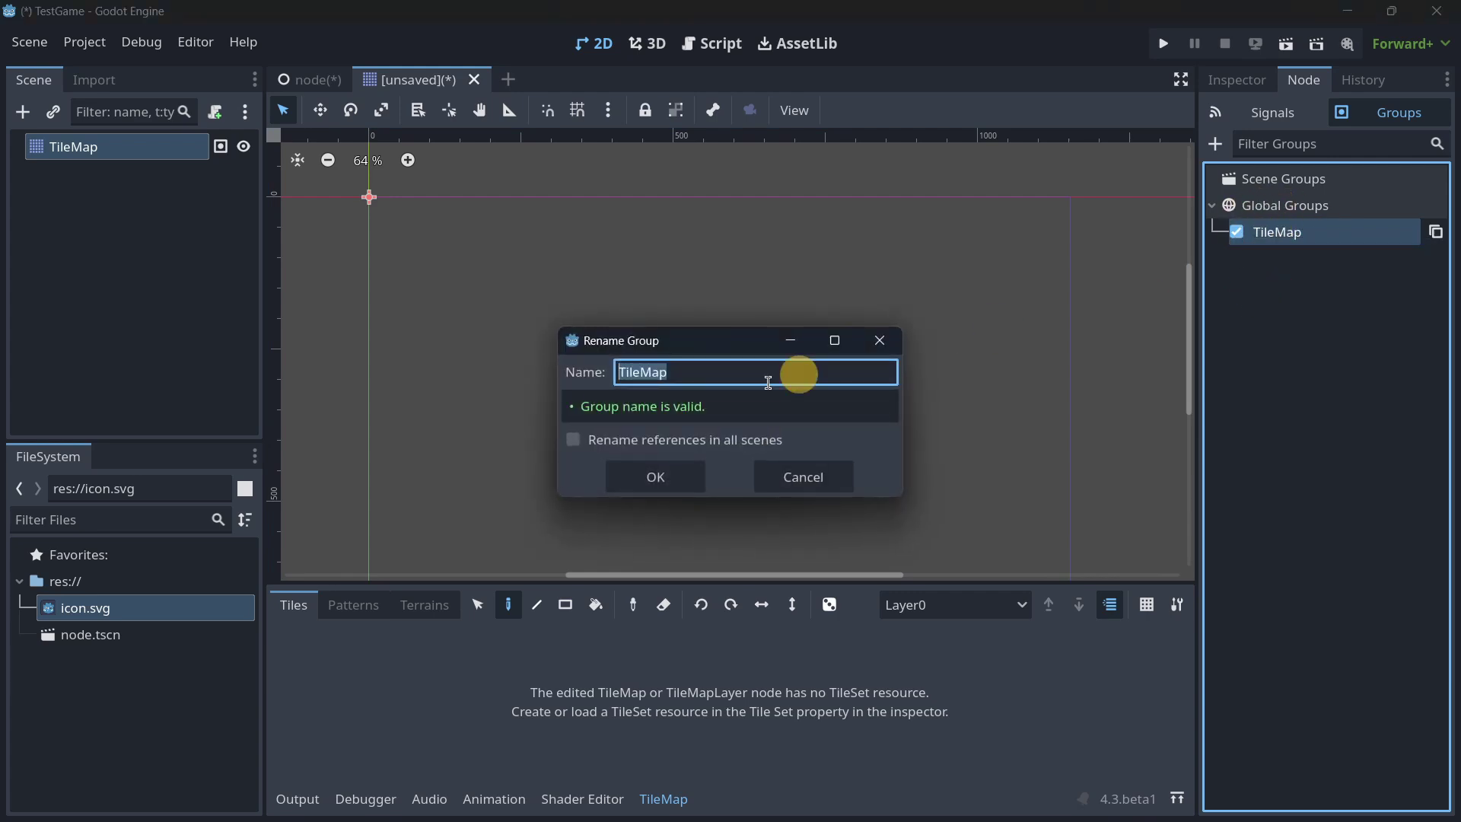
click(884, 344)
right_click(1268, 237)
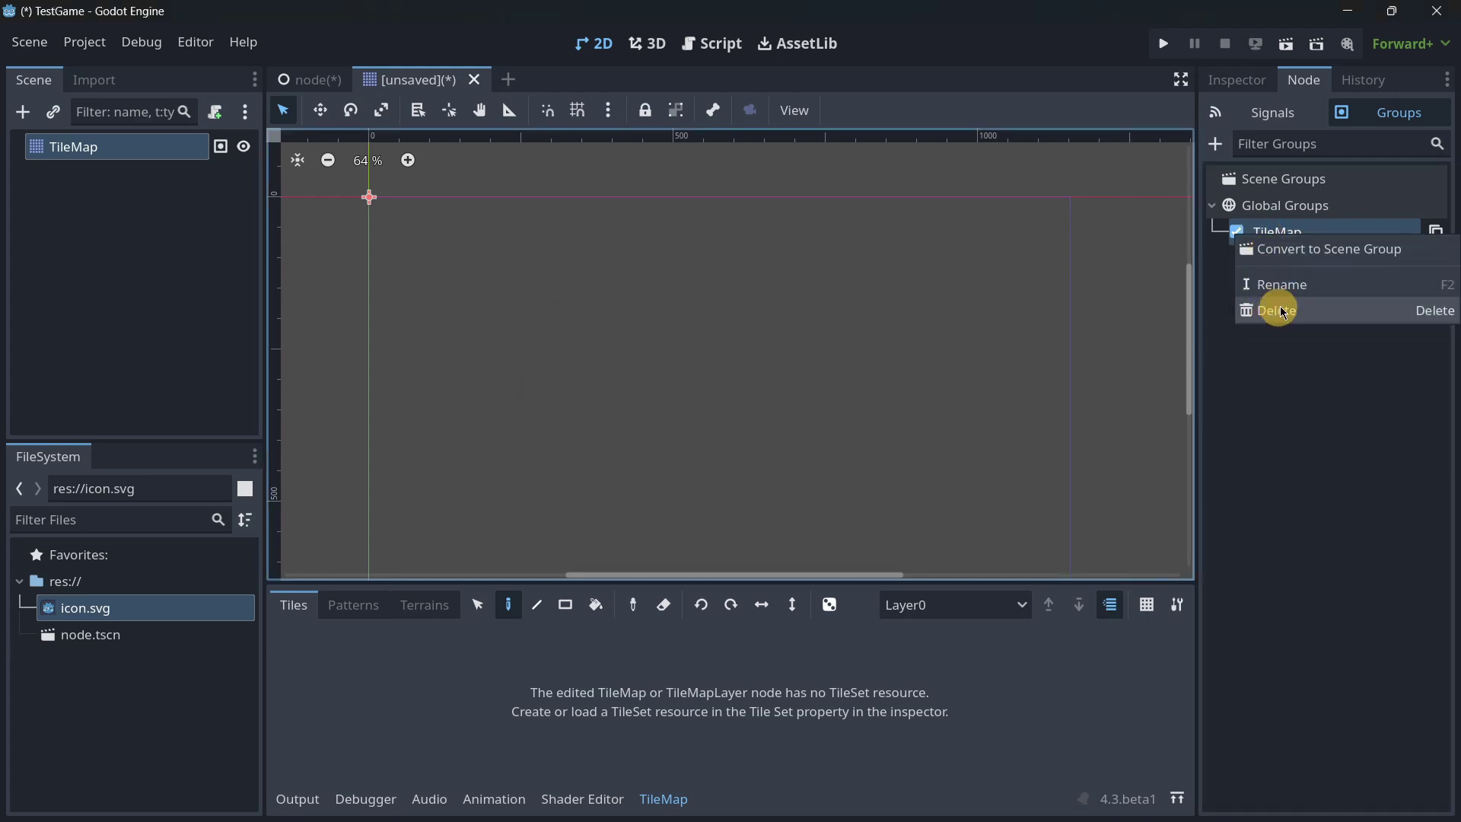
click(1276, 226)
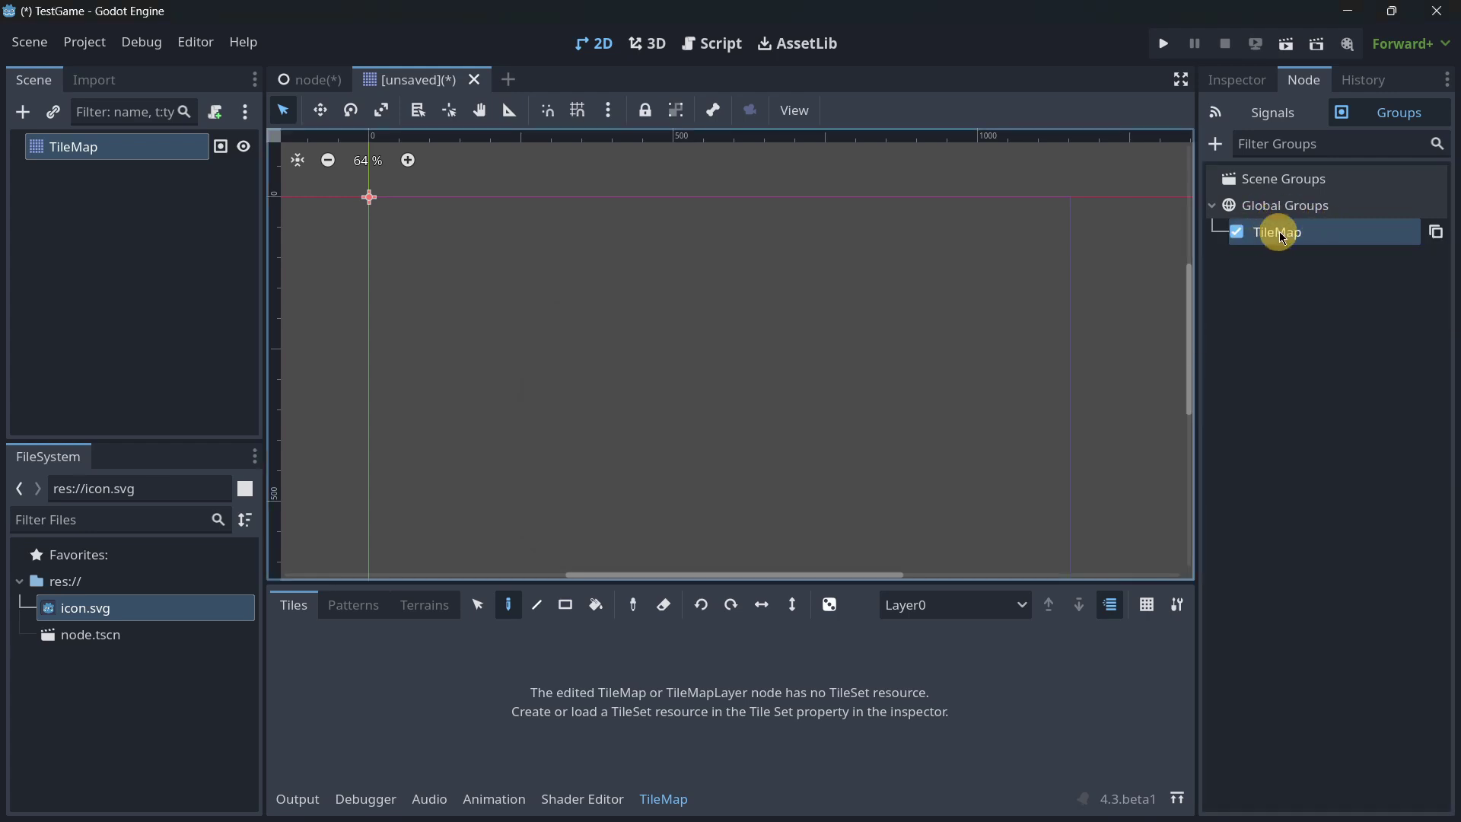
right_click(1291, 236)
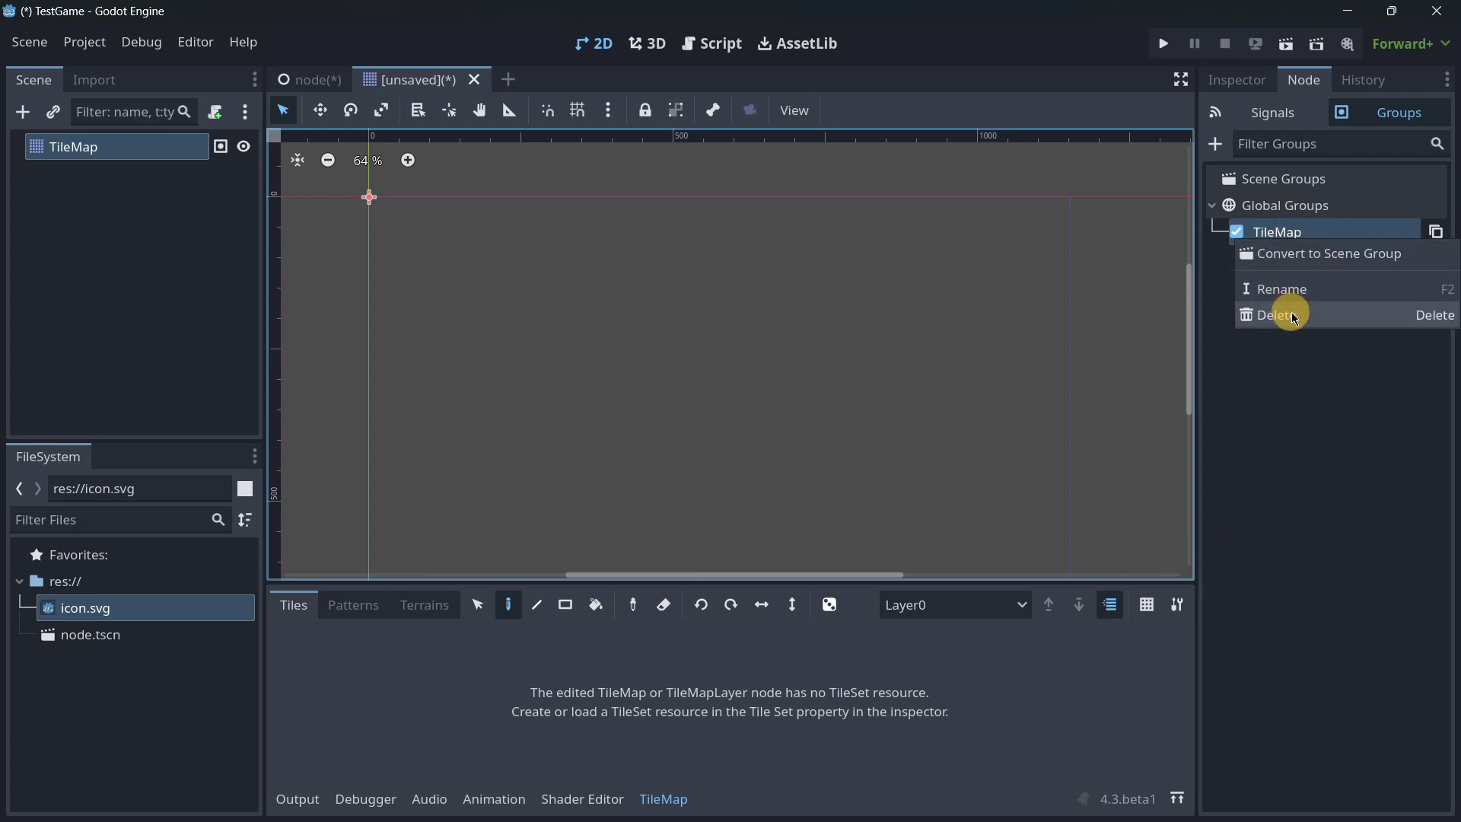
click(1294, 316)
click(833, 439)
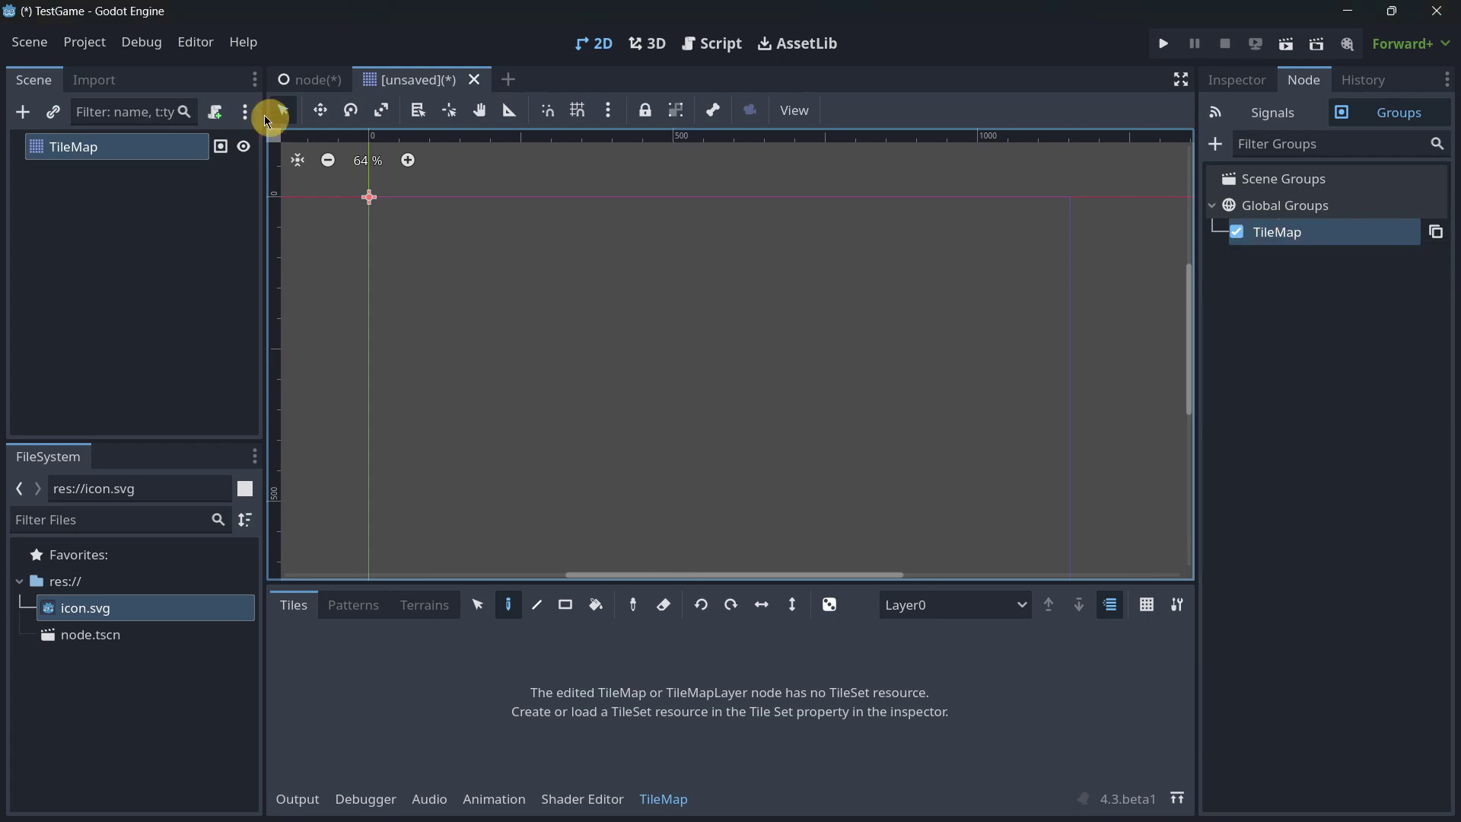
Examine the TileMap entry in the project's Global Groups settings and the group's own options, leaving its description empty.
click(82, 47)
click(97, 70)
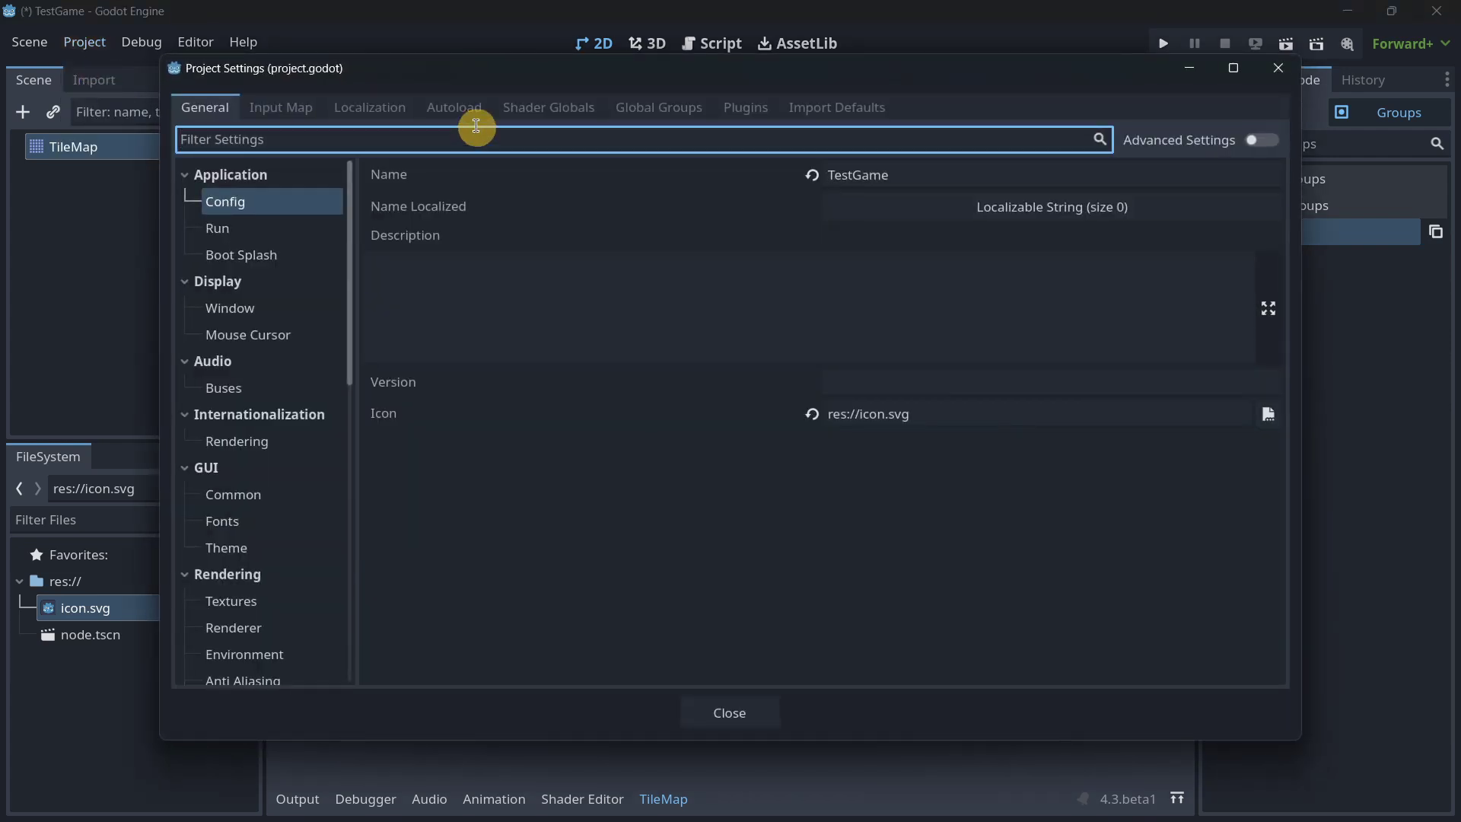
click(650, 111)
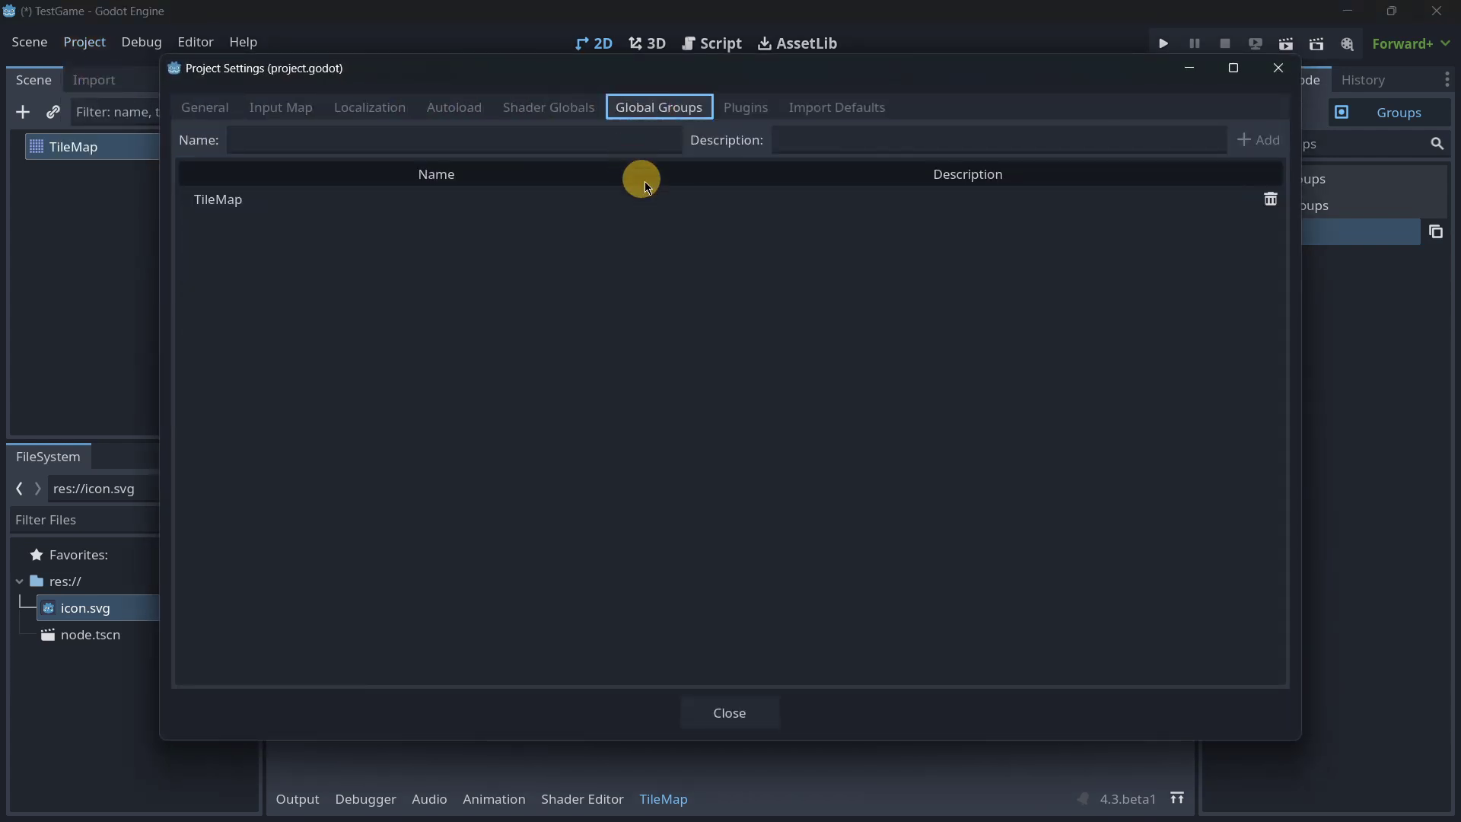
click(313, 198)
double_click(895, 196)
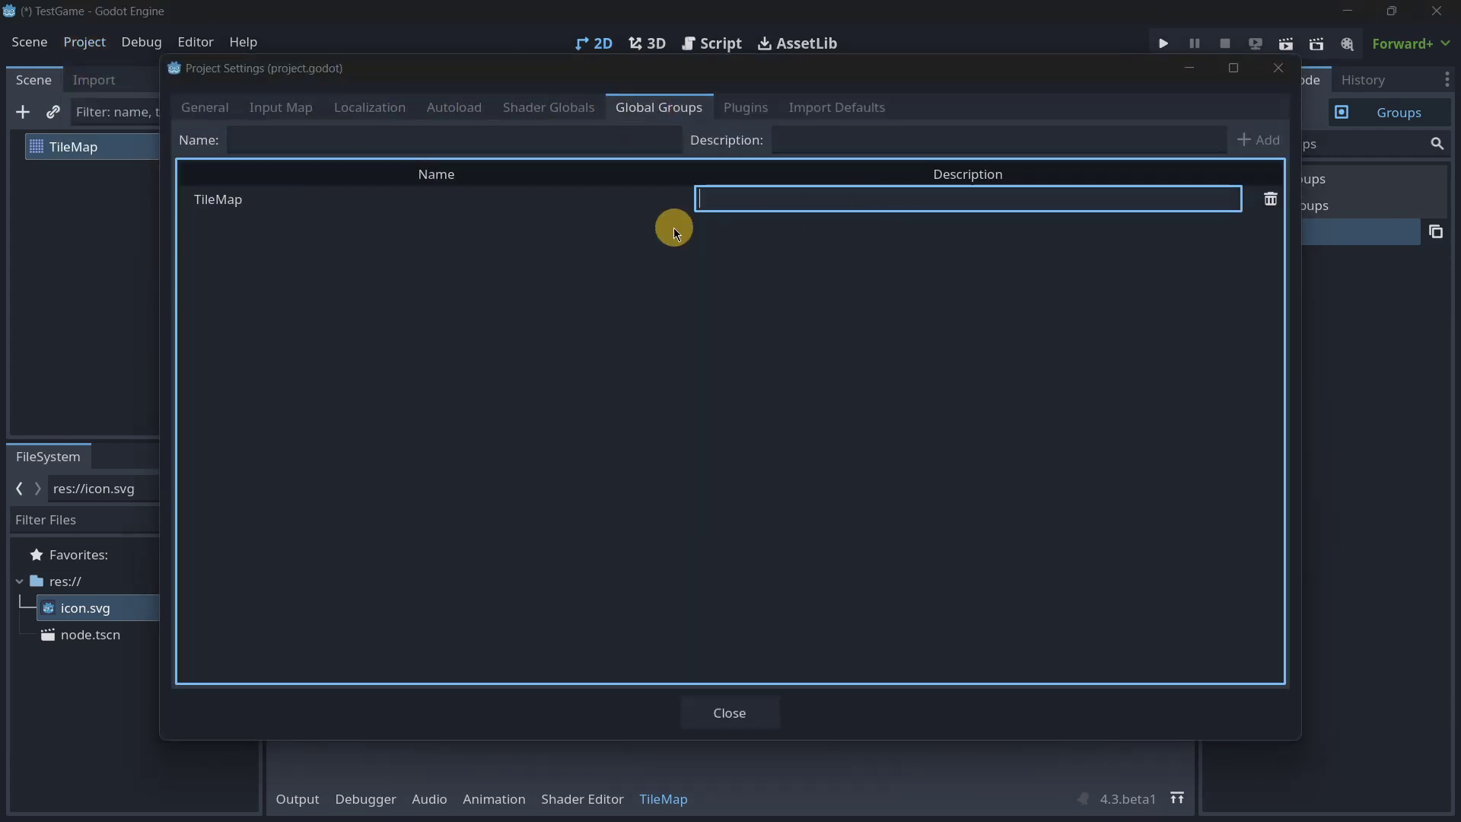
key(Return)
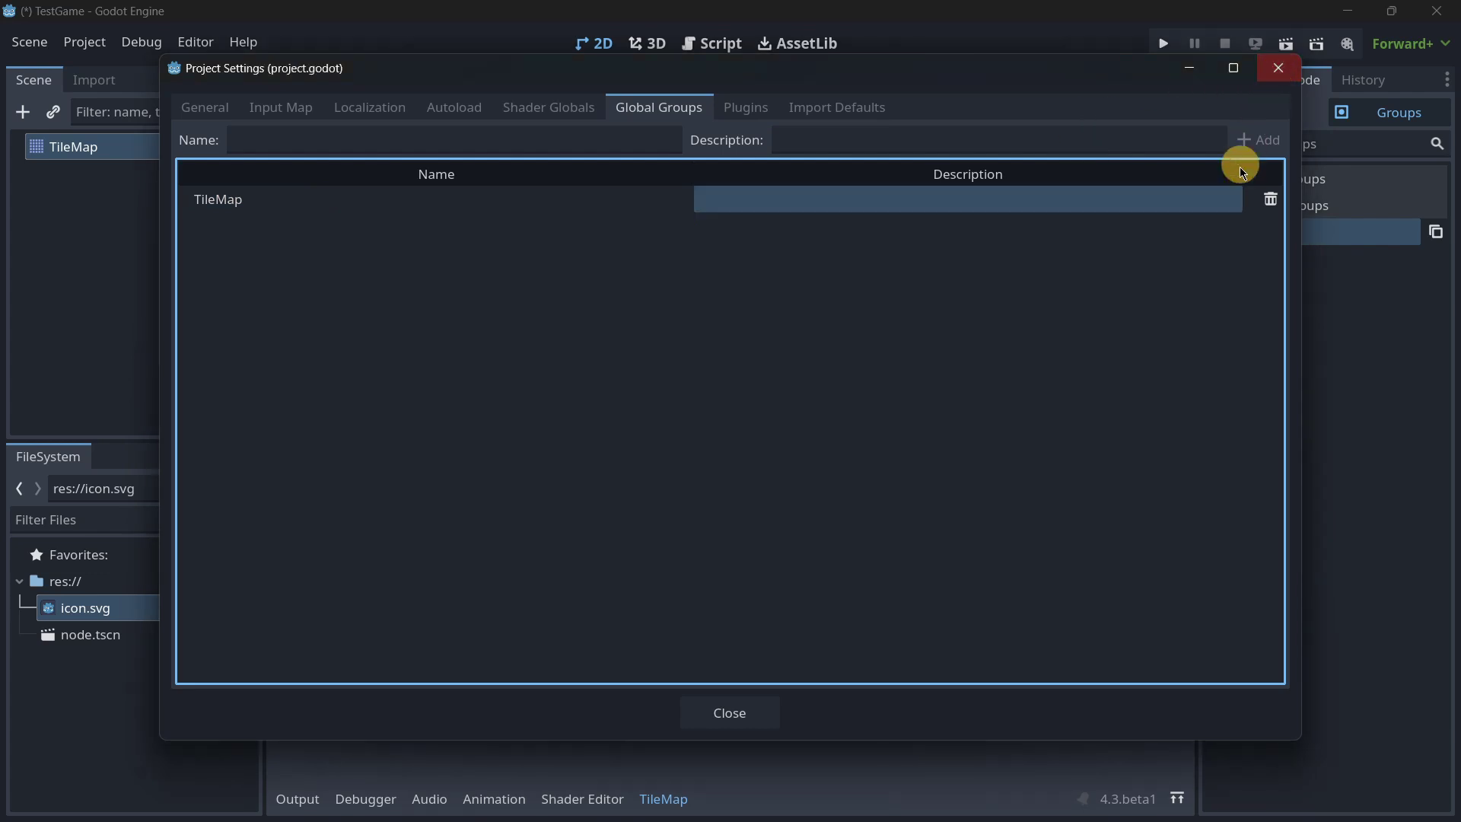
click(1259, 71)
right_click(1248, 227)
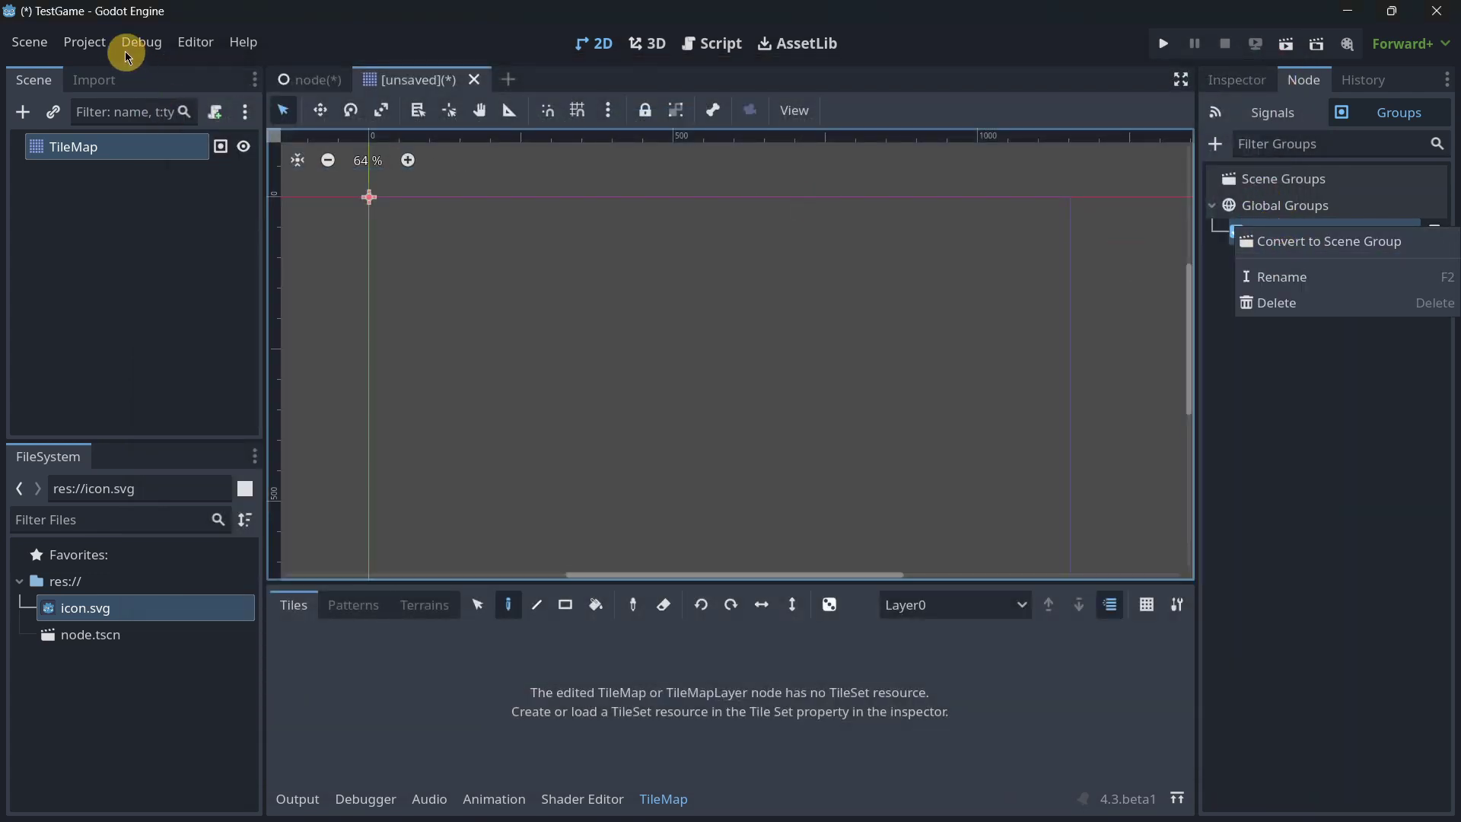
In the project's Global Groups settings, set the TileMap group's description to "This is the TileMap group".
click(84, 42)
click(93, 60)
click(917, 202)
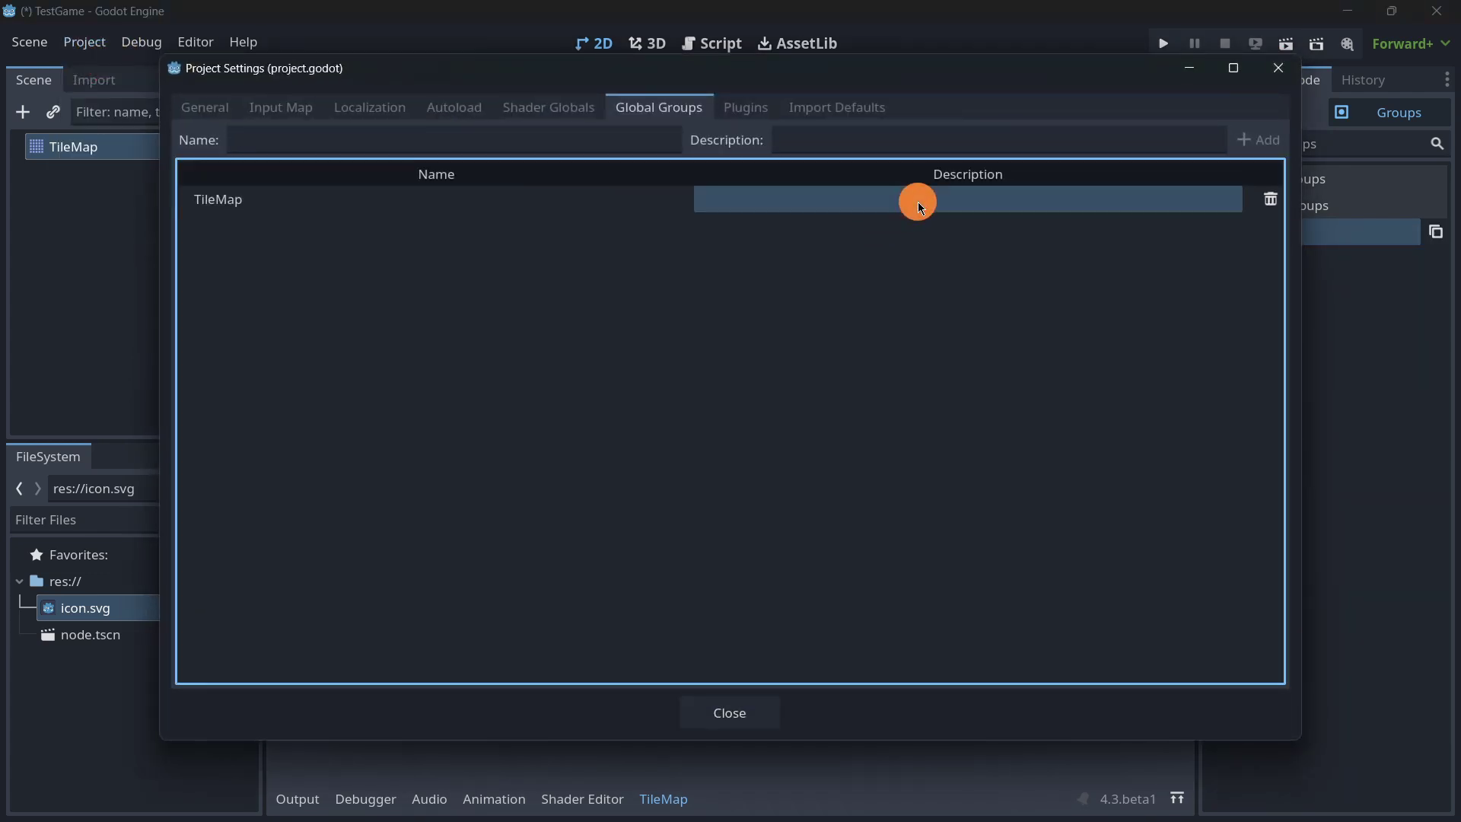
click(917, 202)
text(This )
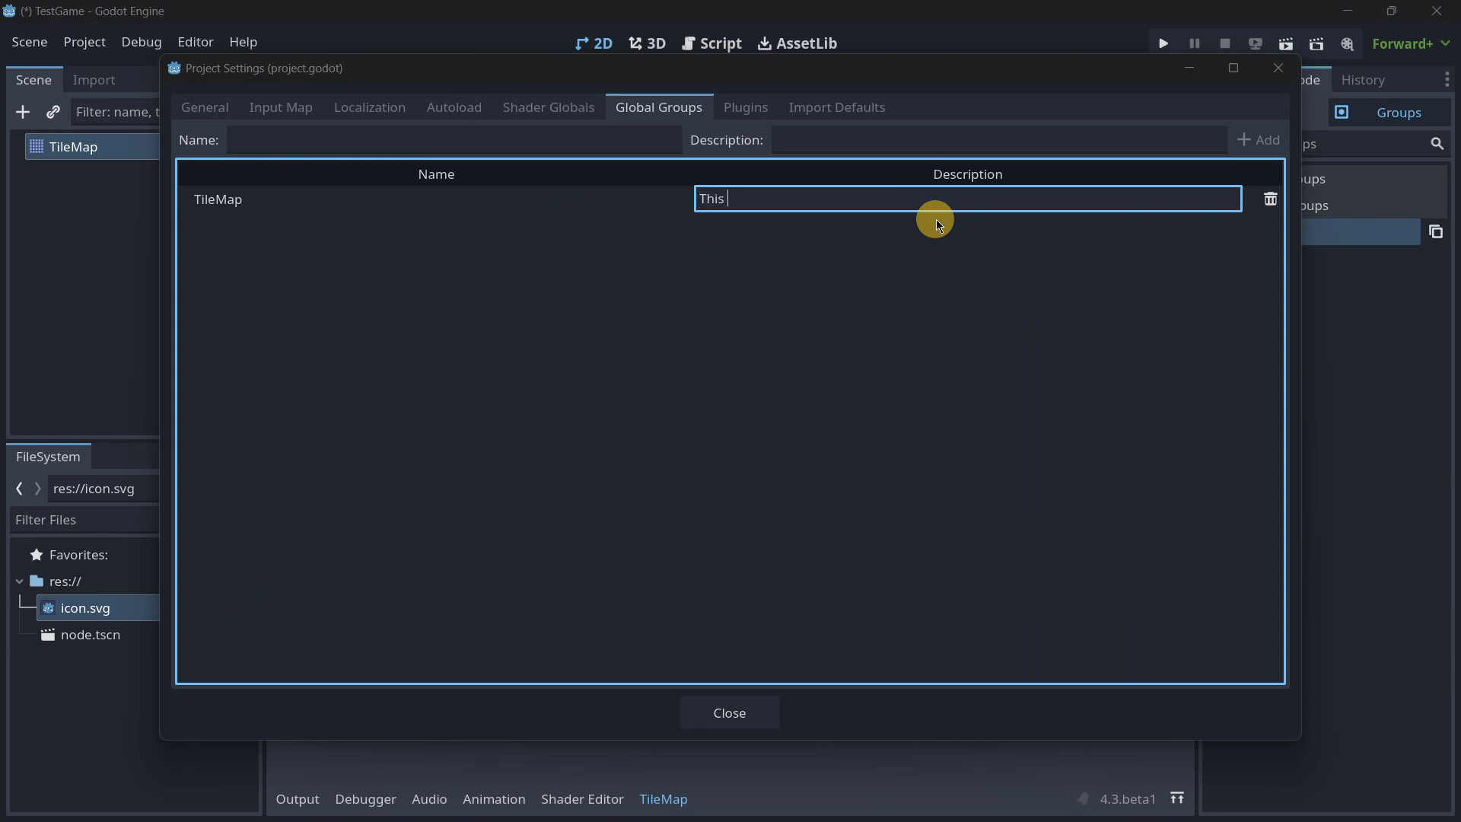
text(is the TileMap group)
key(Return)
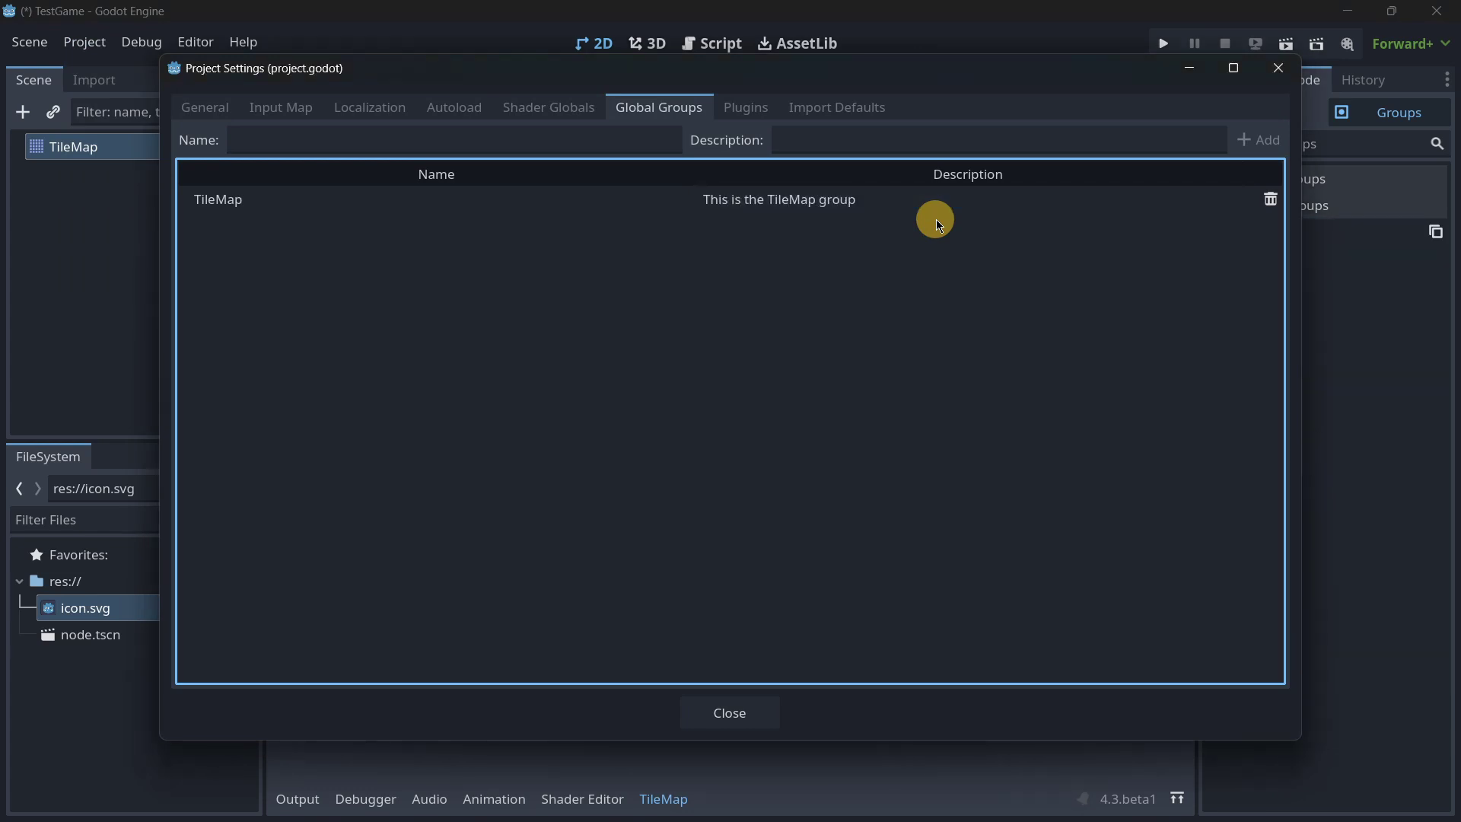
click(730, 712)
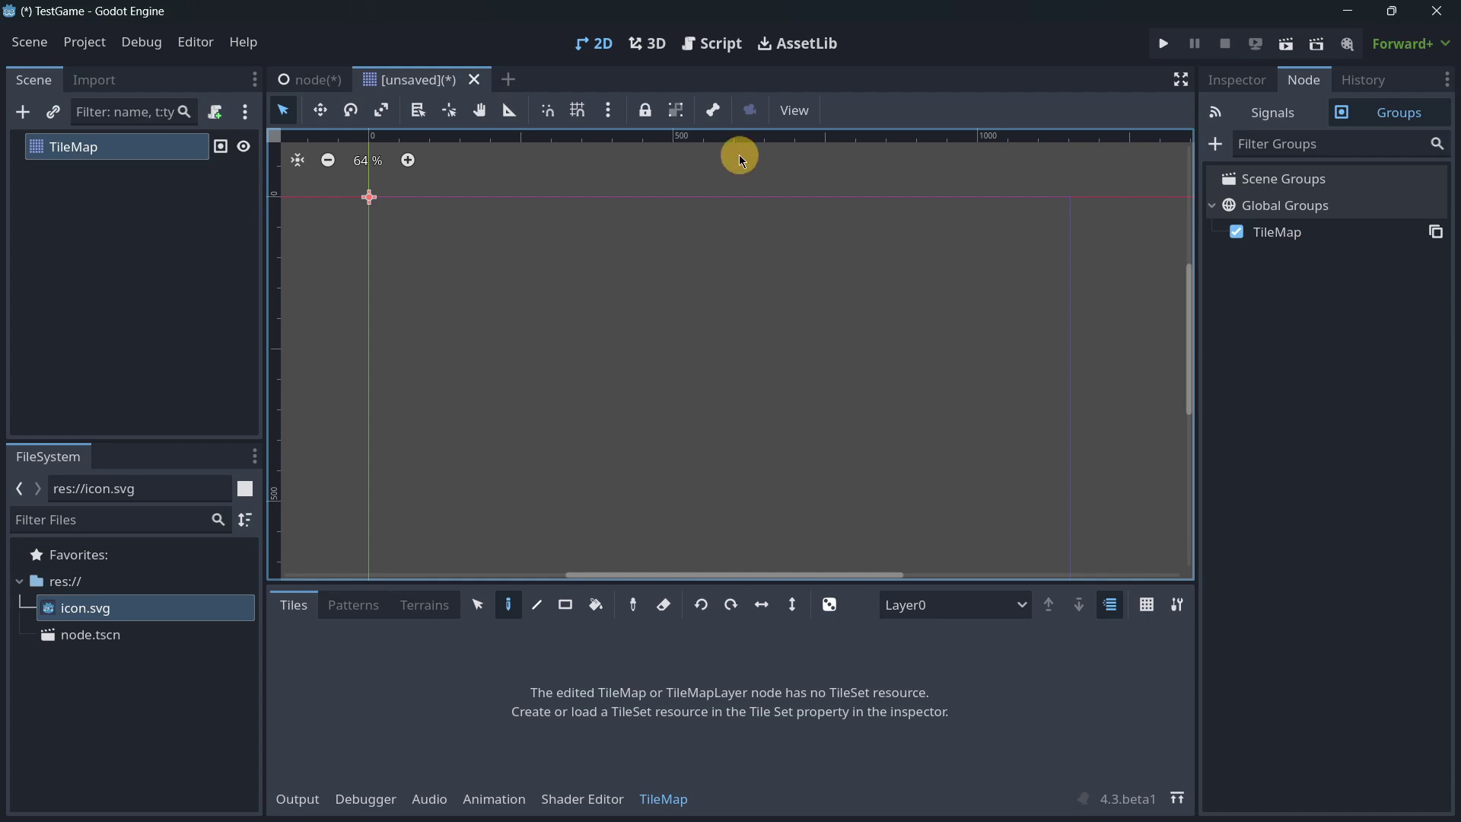
Compare the TileMap global group's membership between the node scene and the unsaved TileMap scene, ending on the node scene.
click(309, 79)
click(389, 79)
click(346, 79)
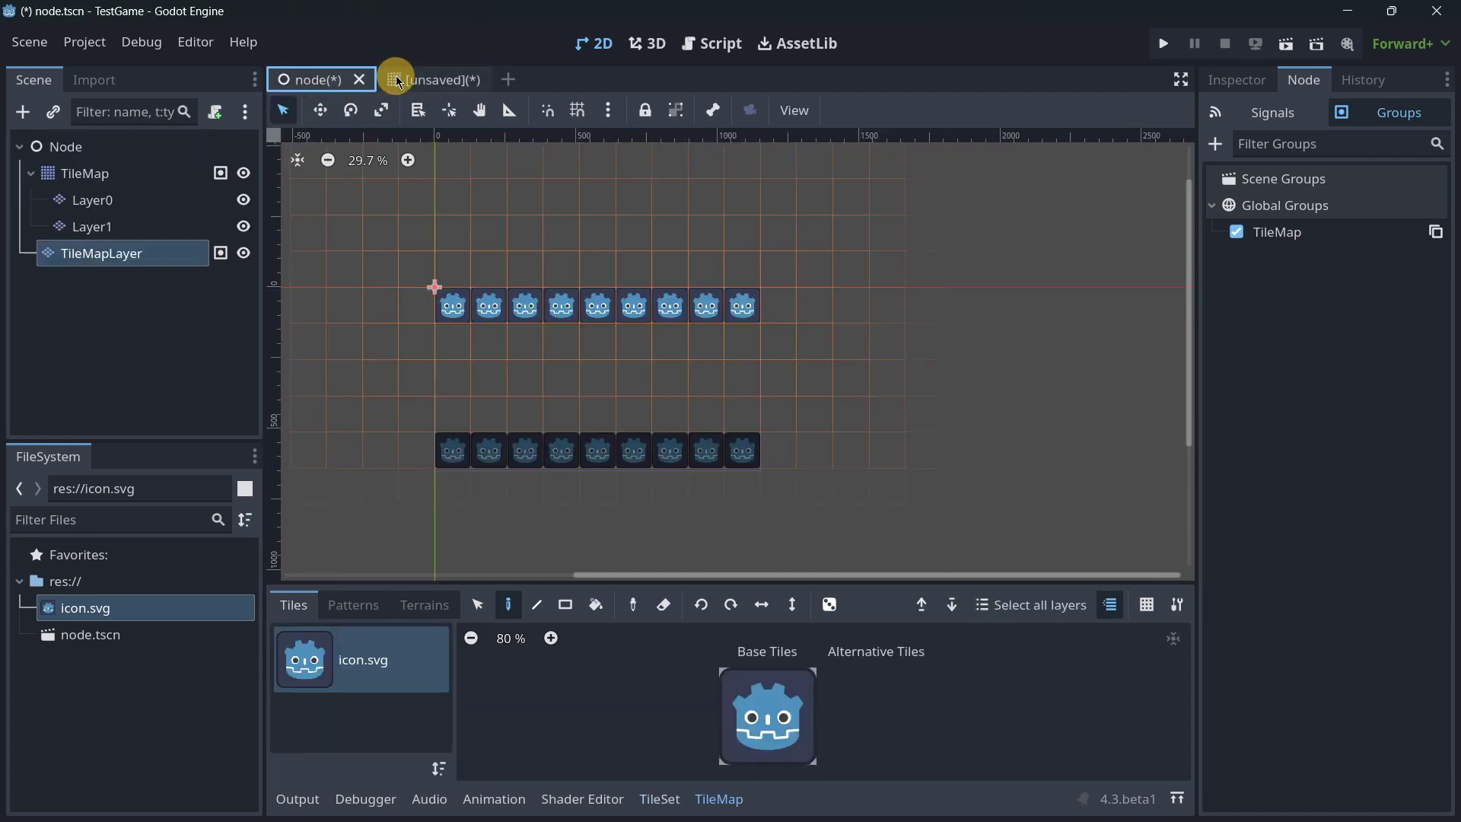
click(391, 79)
click(313, 80)
click(397, 76)
click(321, 83)
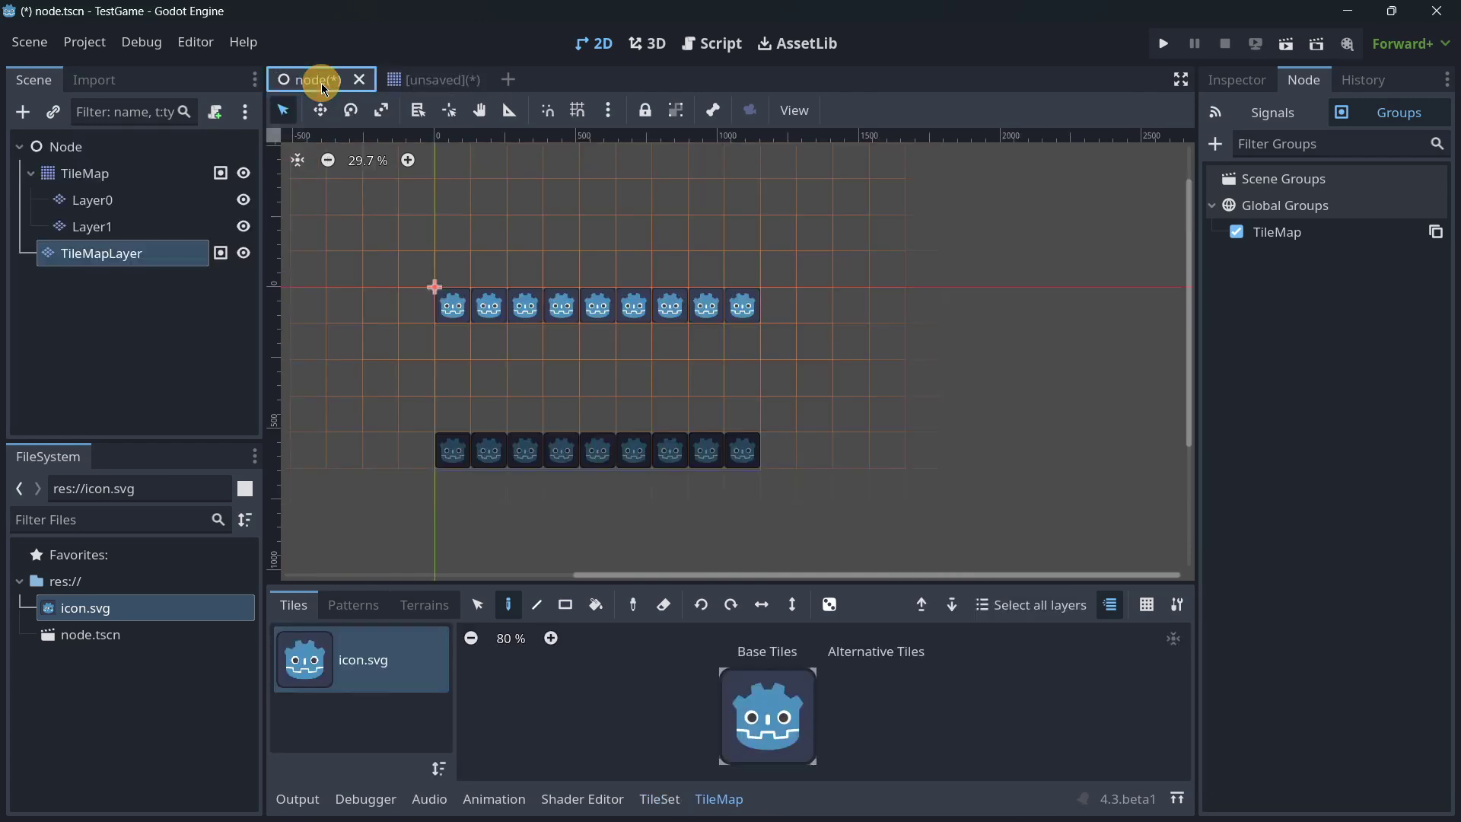
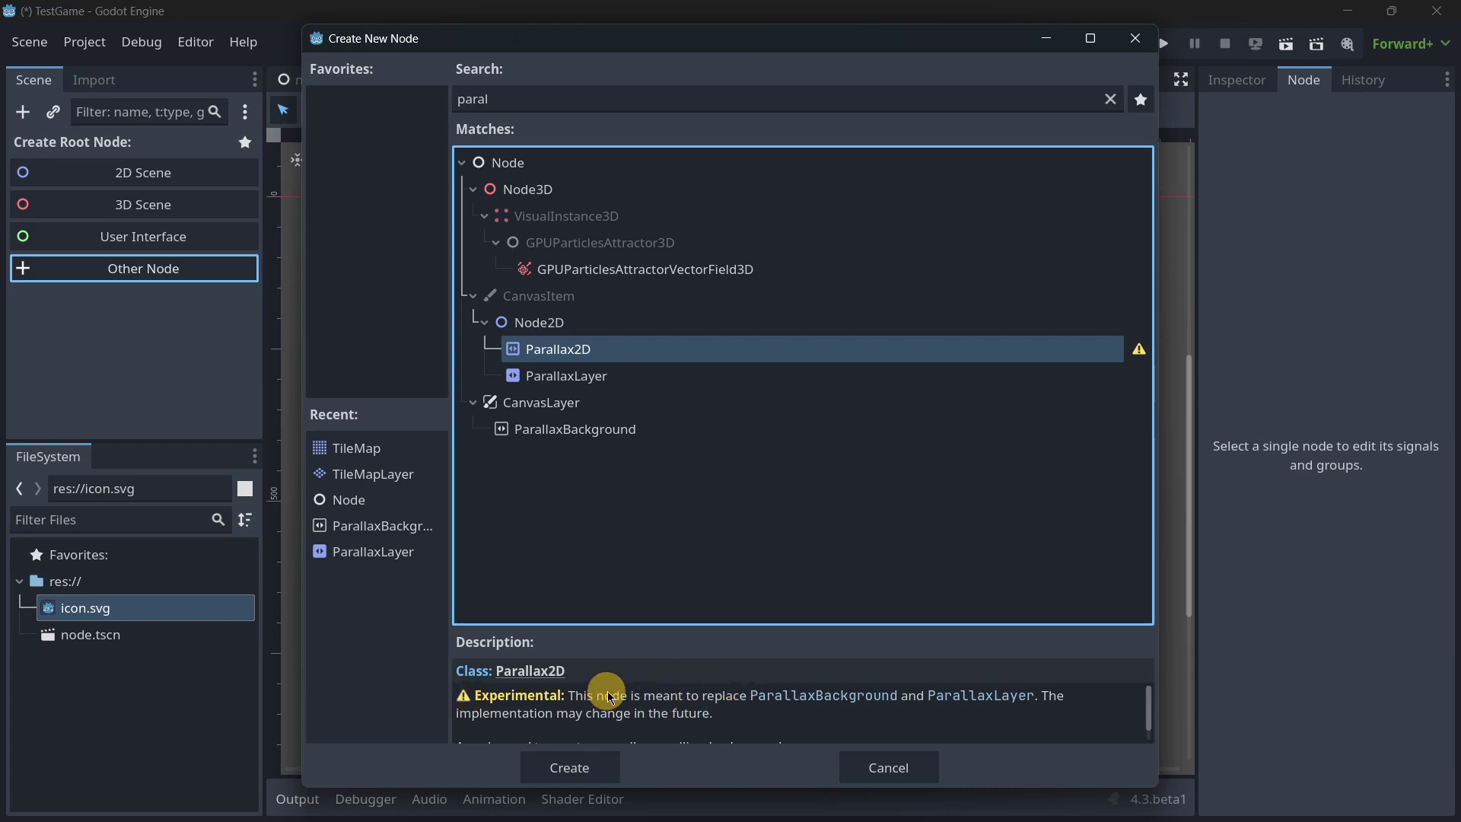
Create a Parallax2D root node in the new scene and add a ParallaxLayer node as its child.
scroll(795, 706, down, 1)
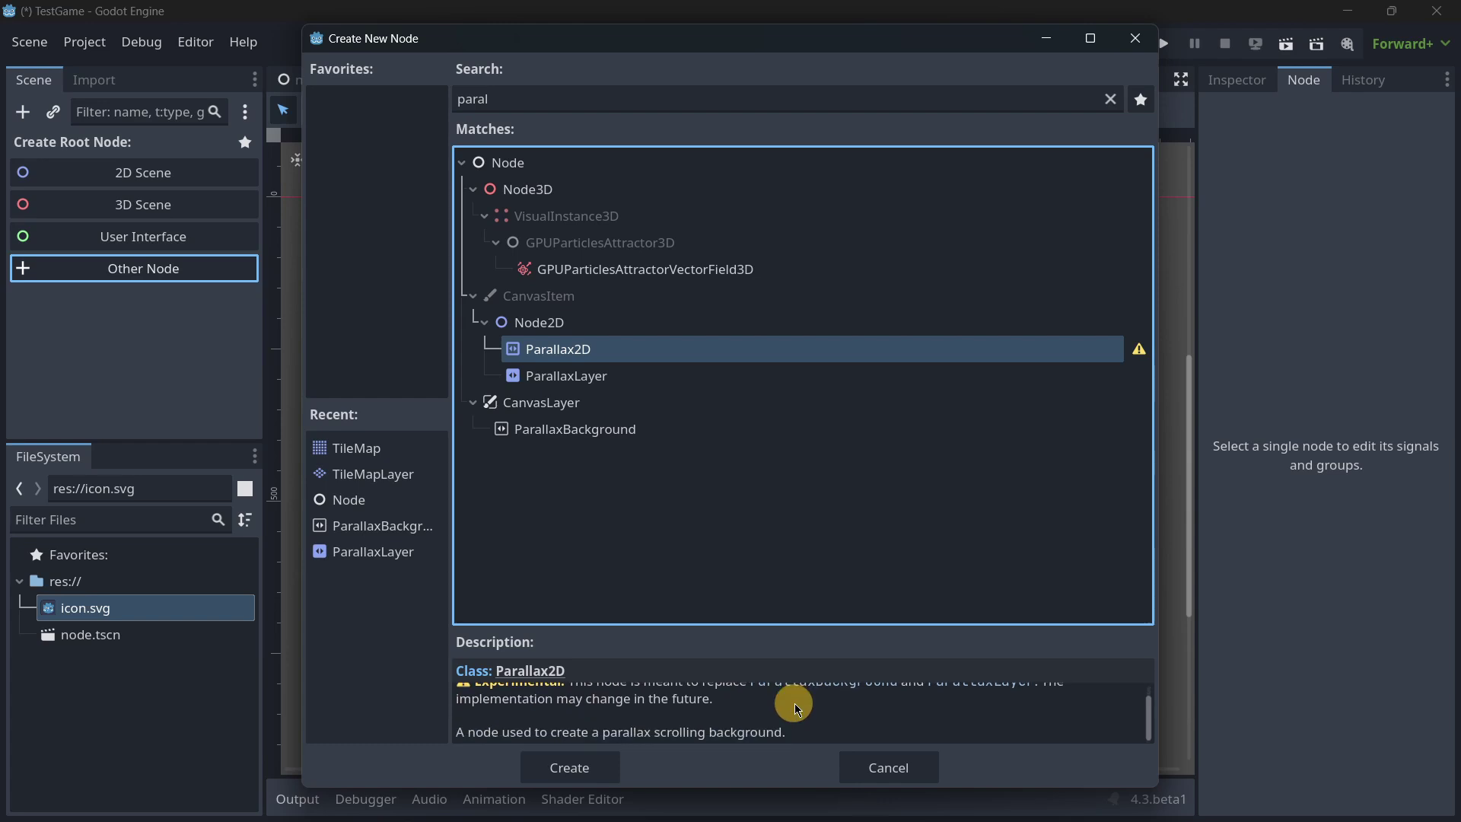
scroll(795, 706, up, 1)
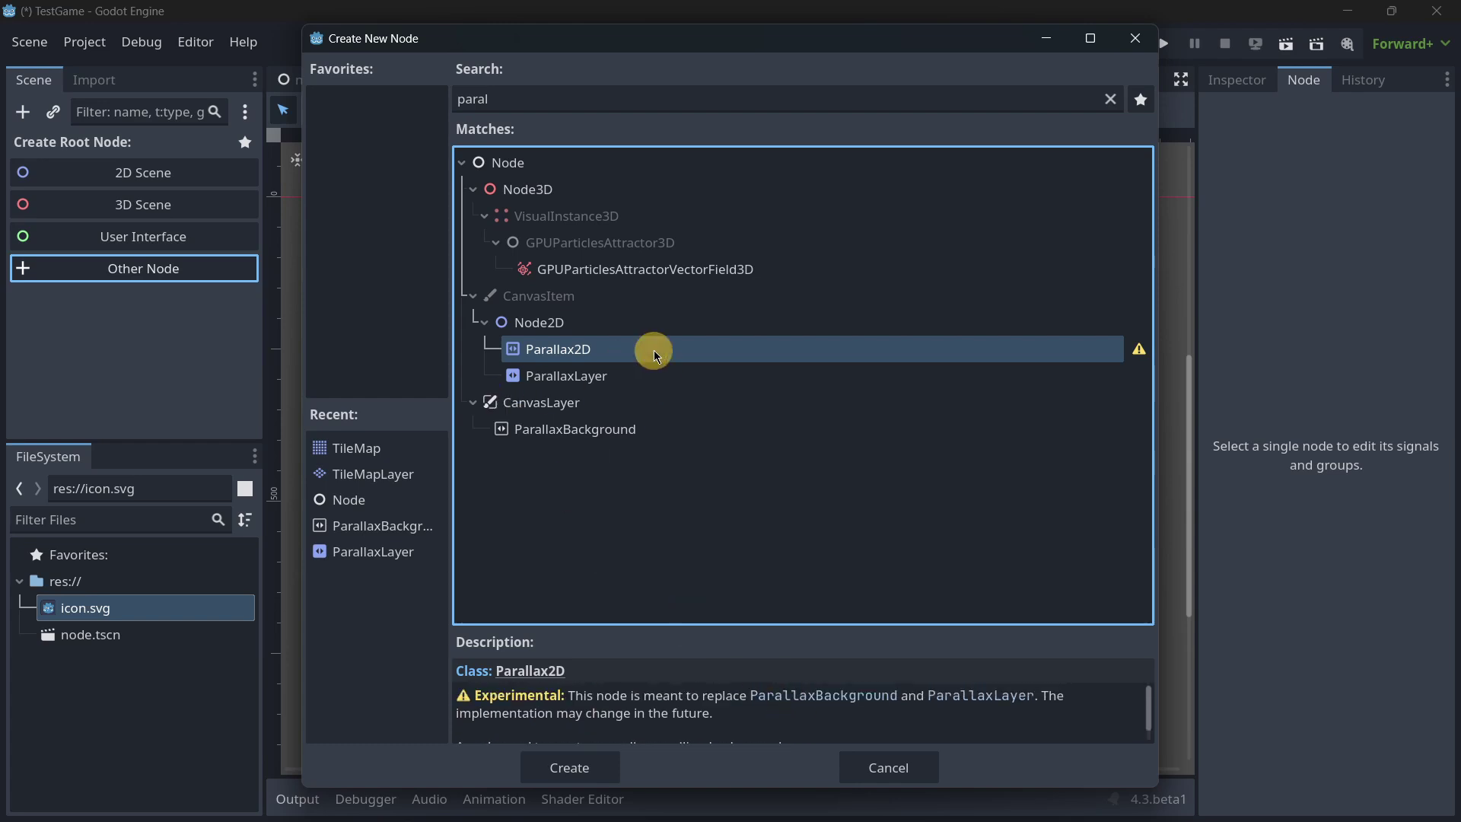
double_click(591, 354)
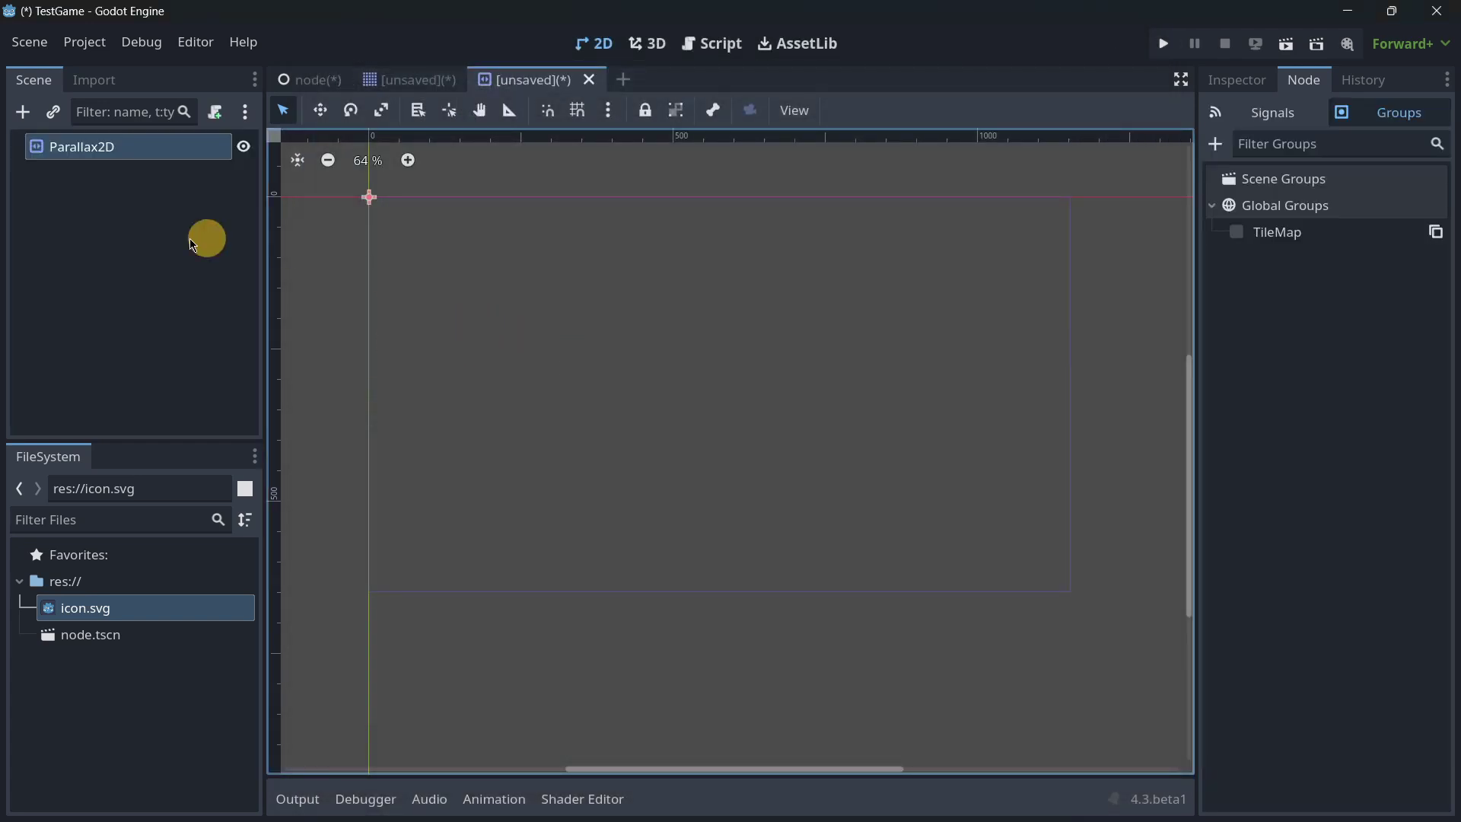
click(1221, 80)
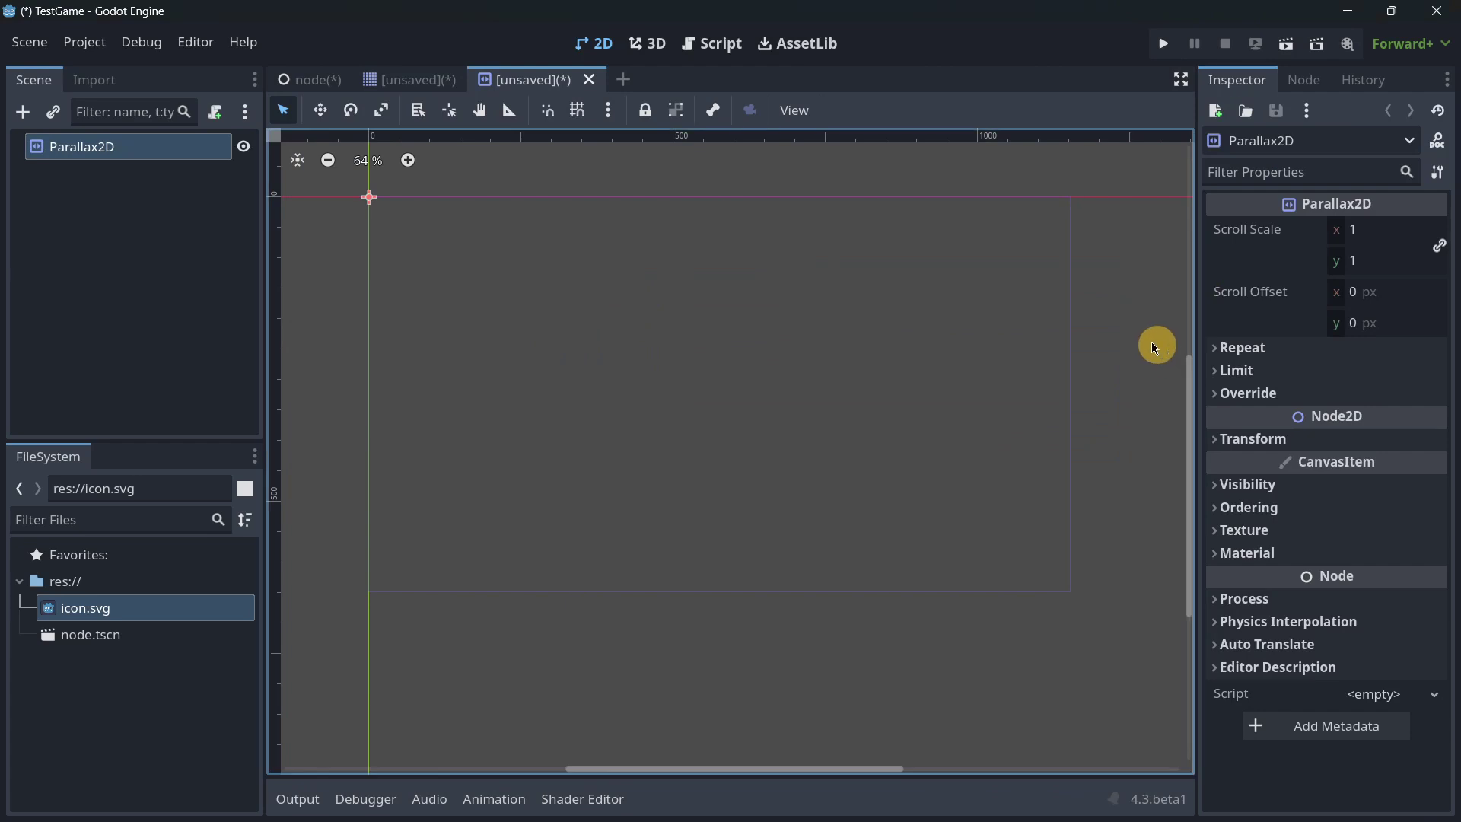
click(23, 111)
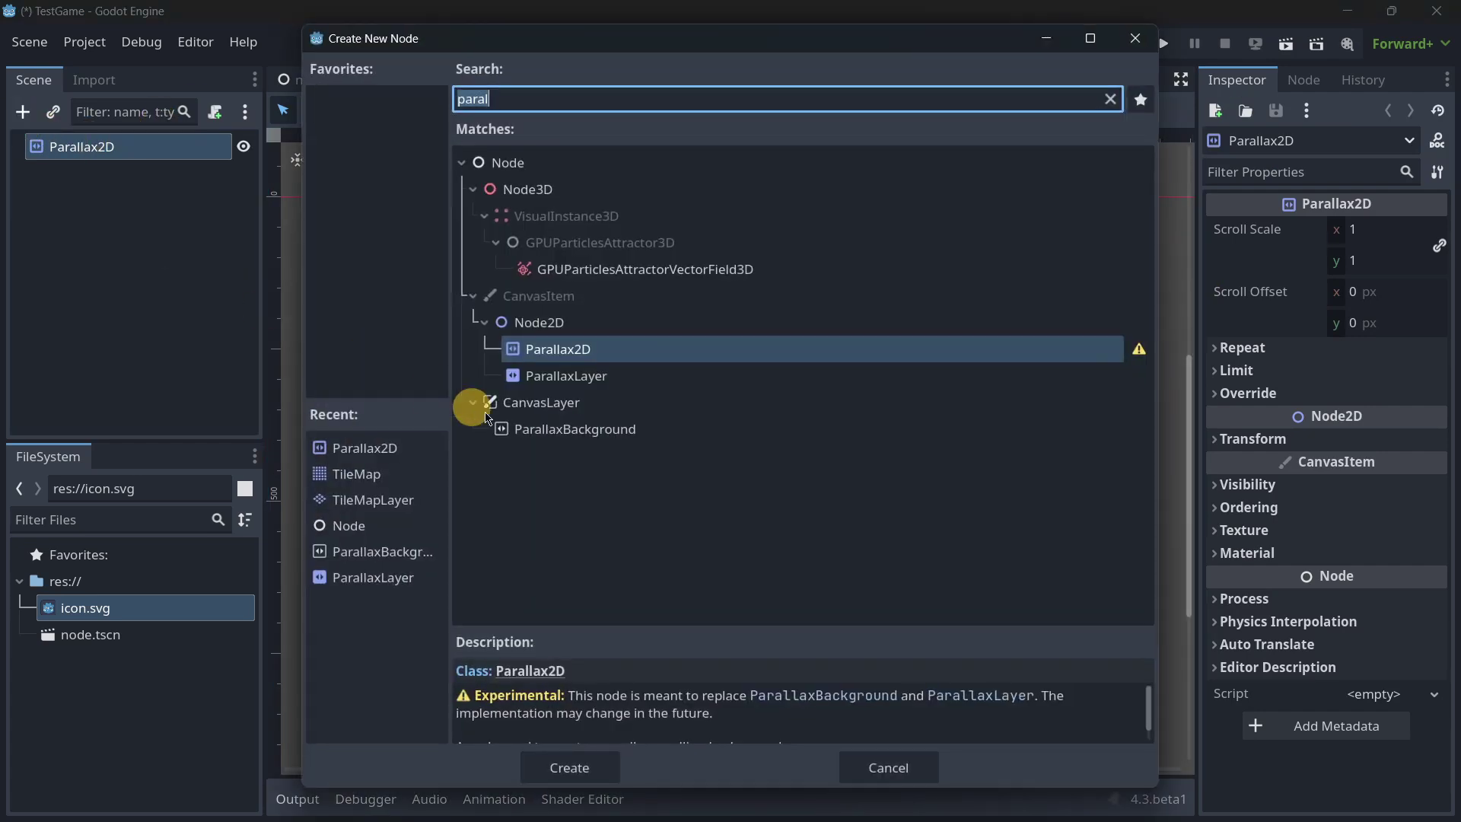
double_click(566, 375)
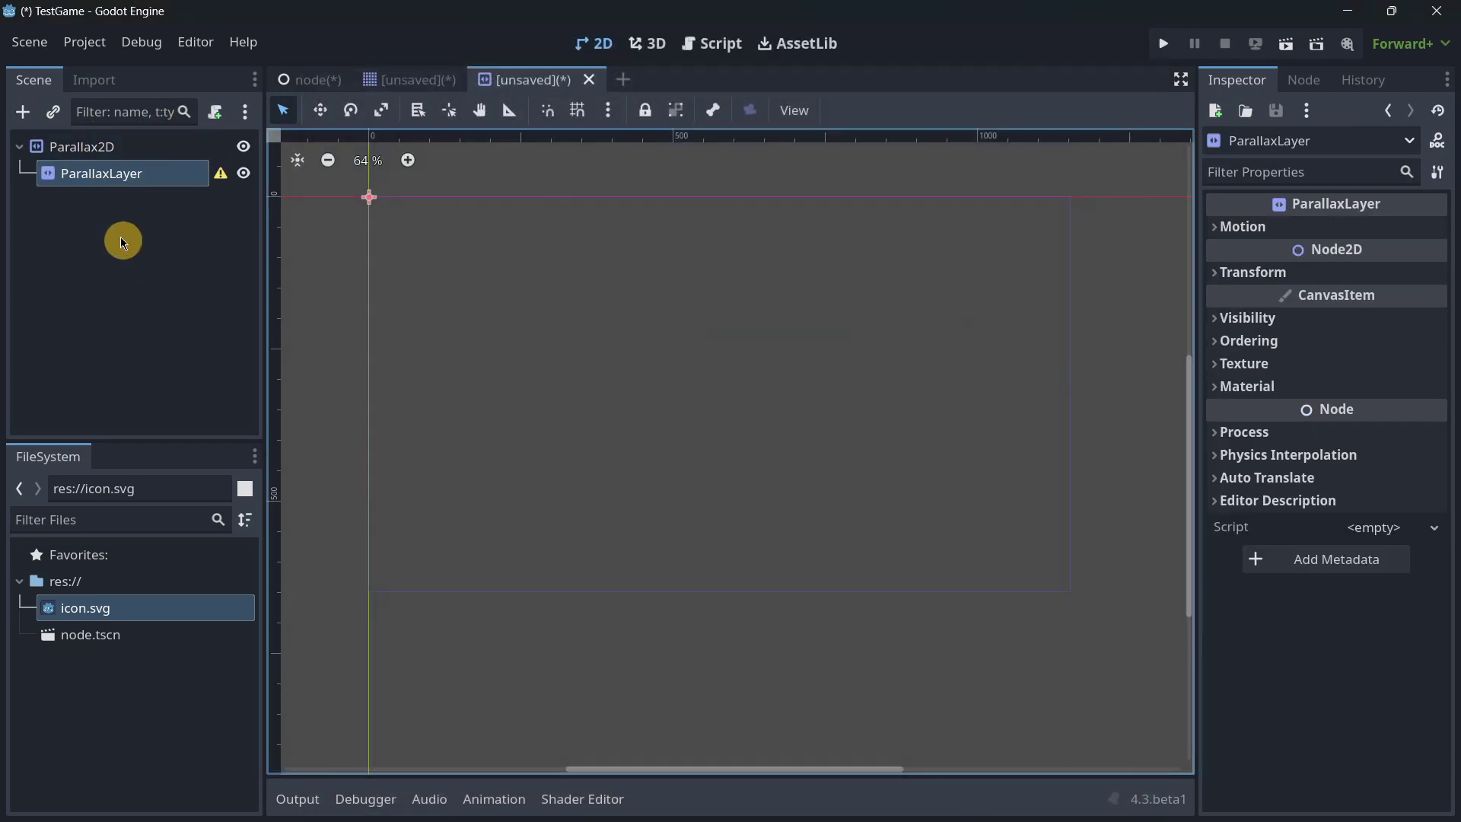
Compare the properties of Parallax2D and ParallaxLayer, expanding the ParallaxLayer's Motion settings.
click(93, 146)
click(101, 166)
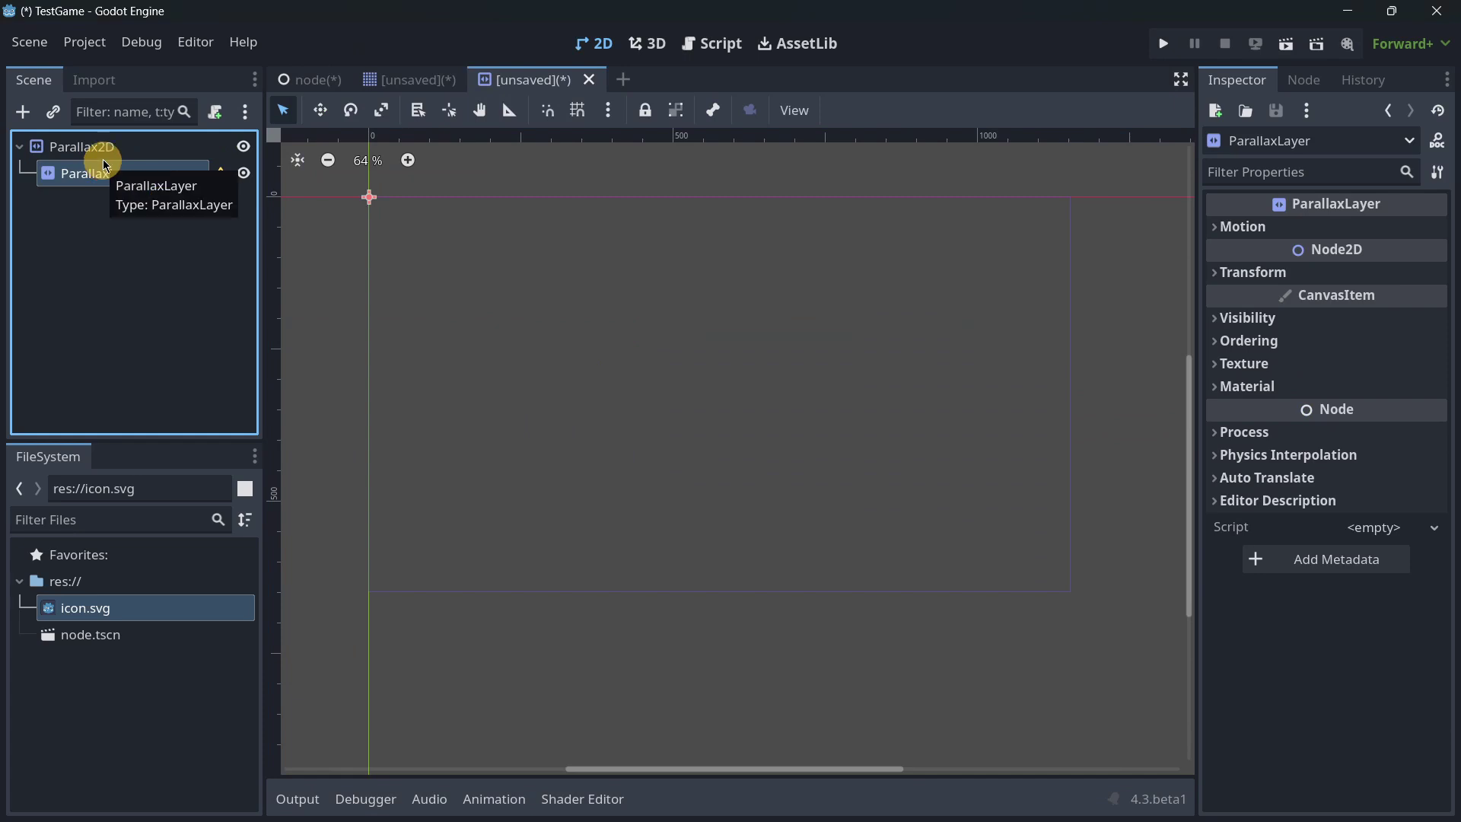
click(107, 146)
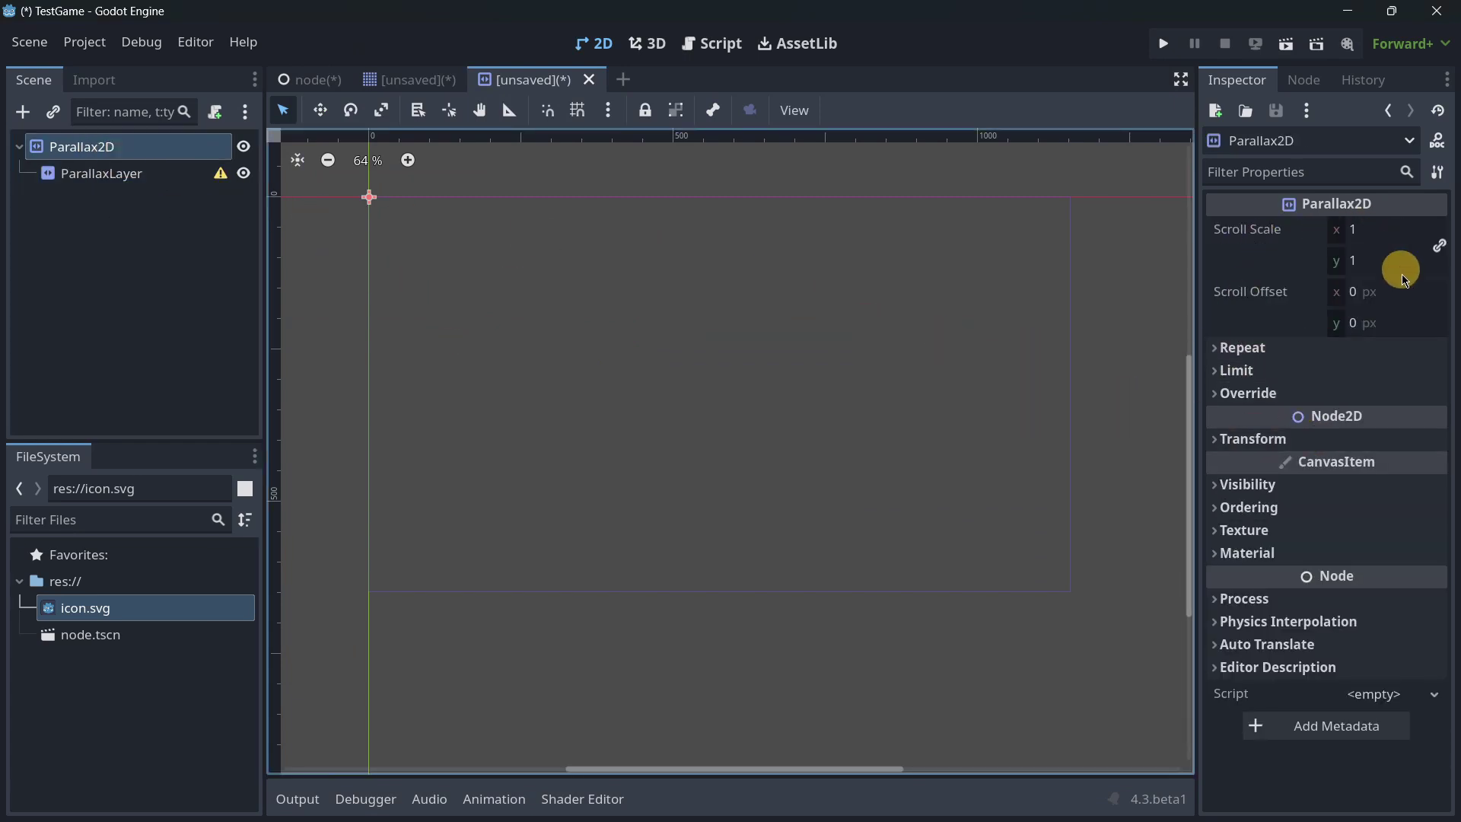
click(126, 175)
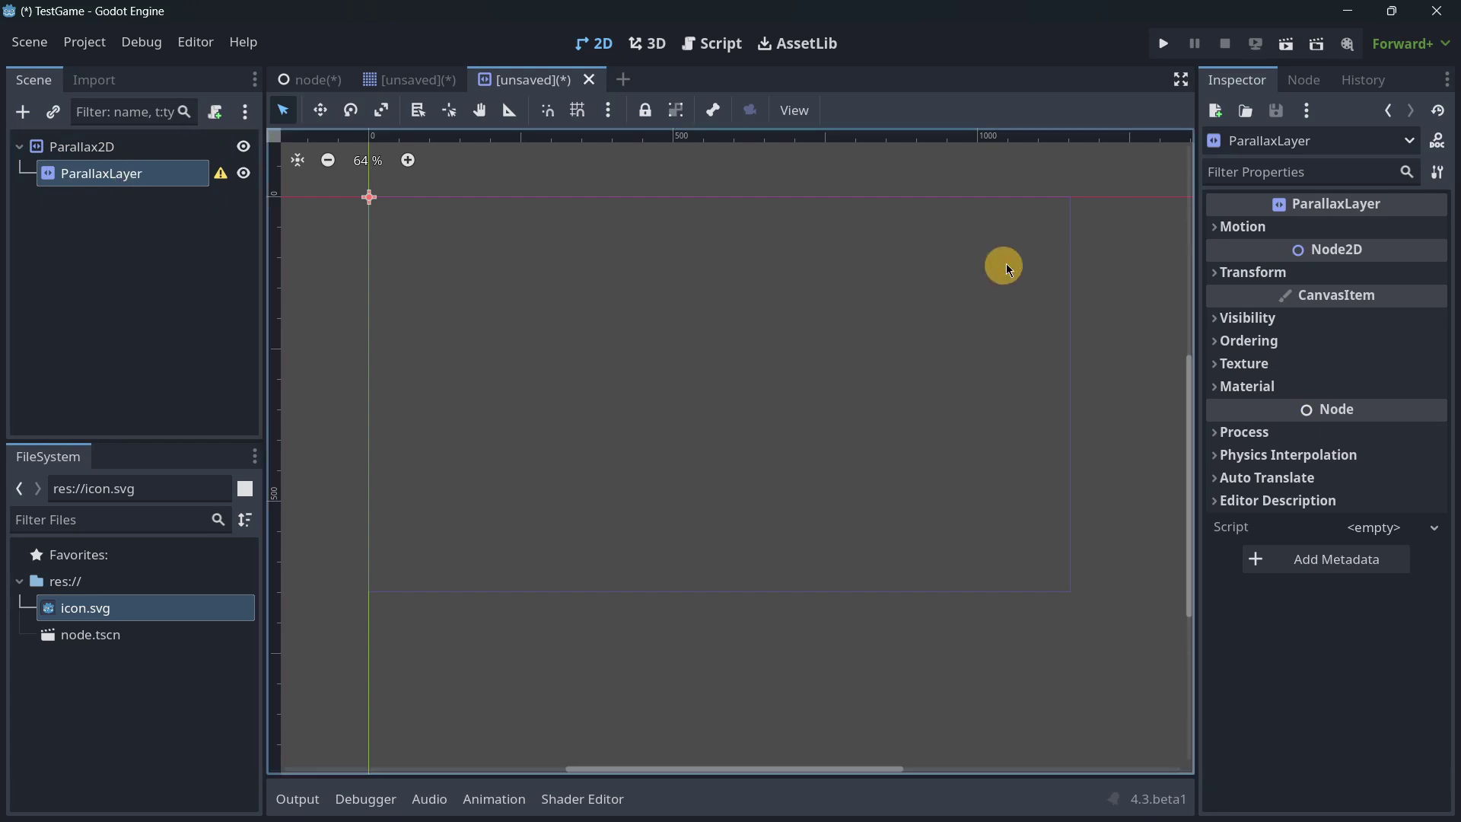
click(1236, 226)
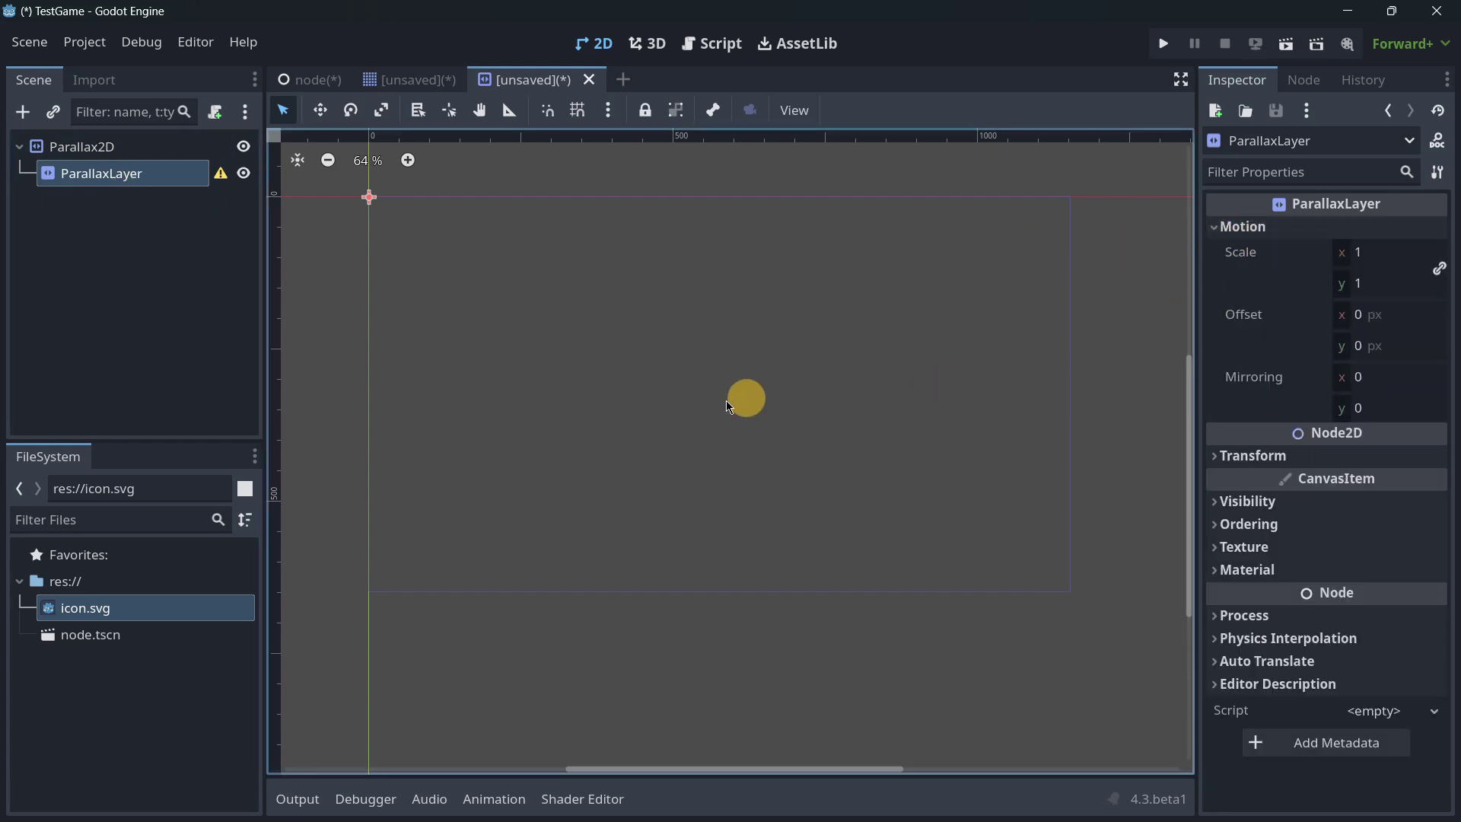
Examine the Parallax2D node's Repeat, Limit and Override properties.
click(137, 147)
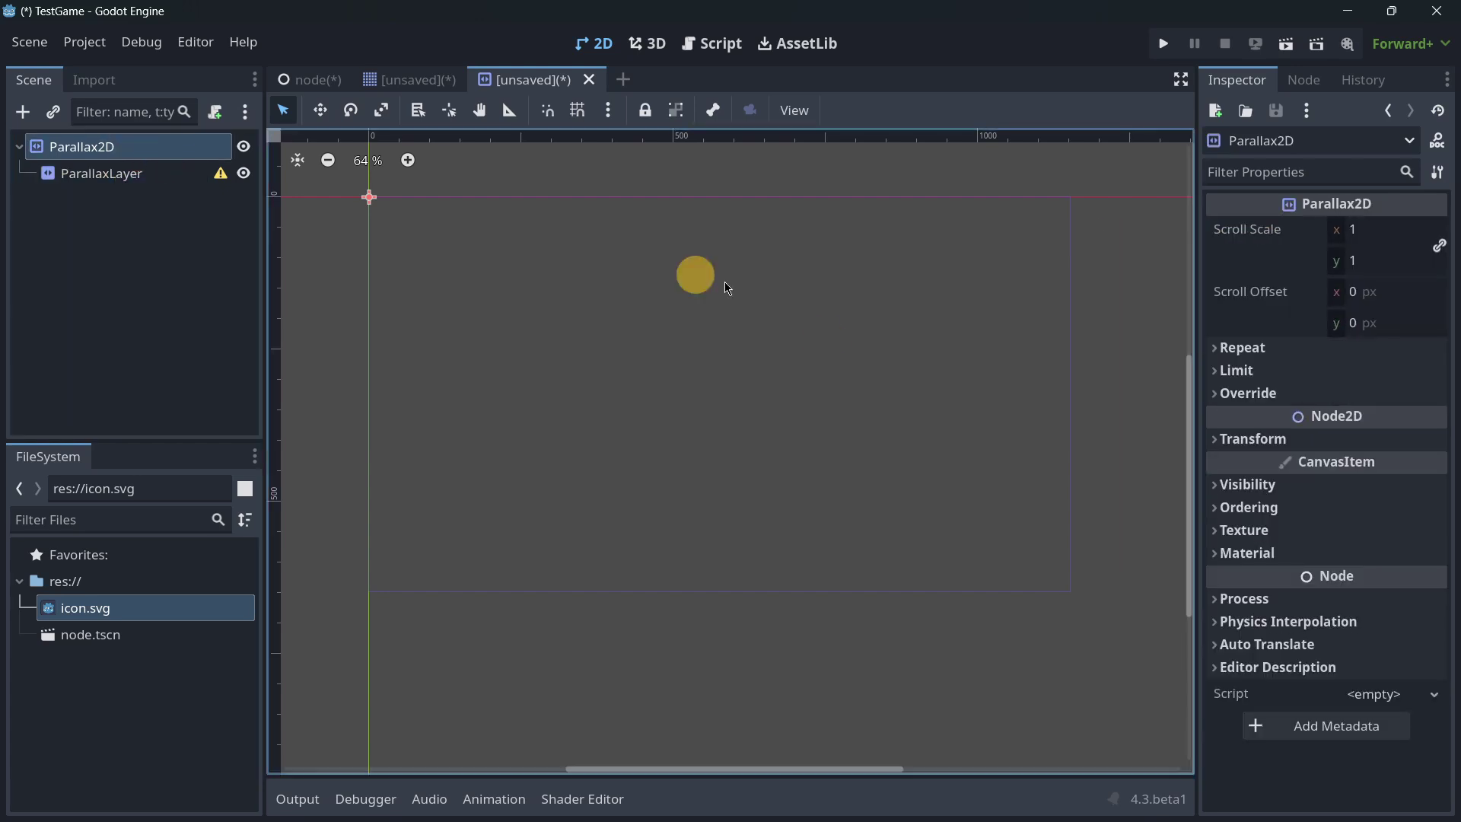
click(1240, 348)
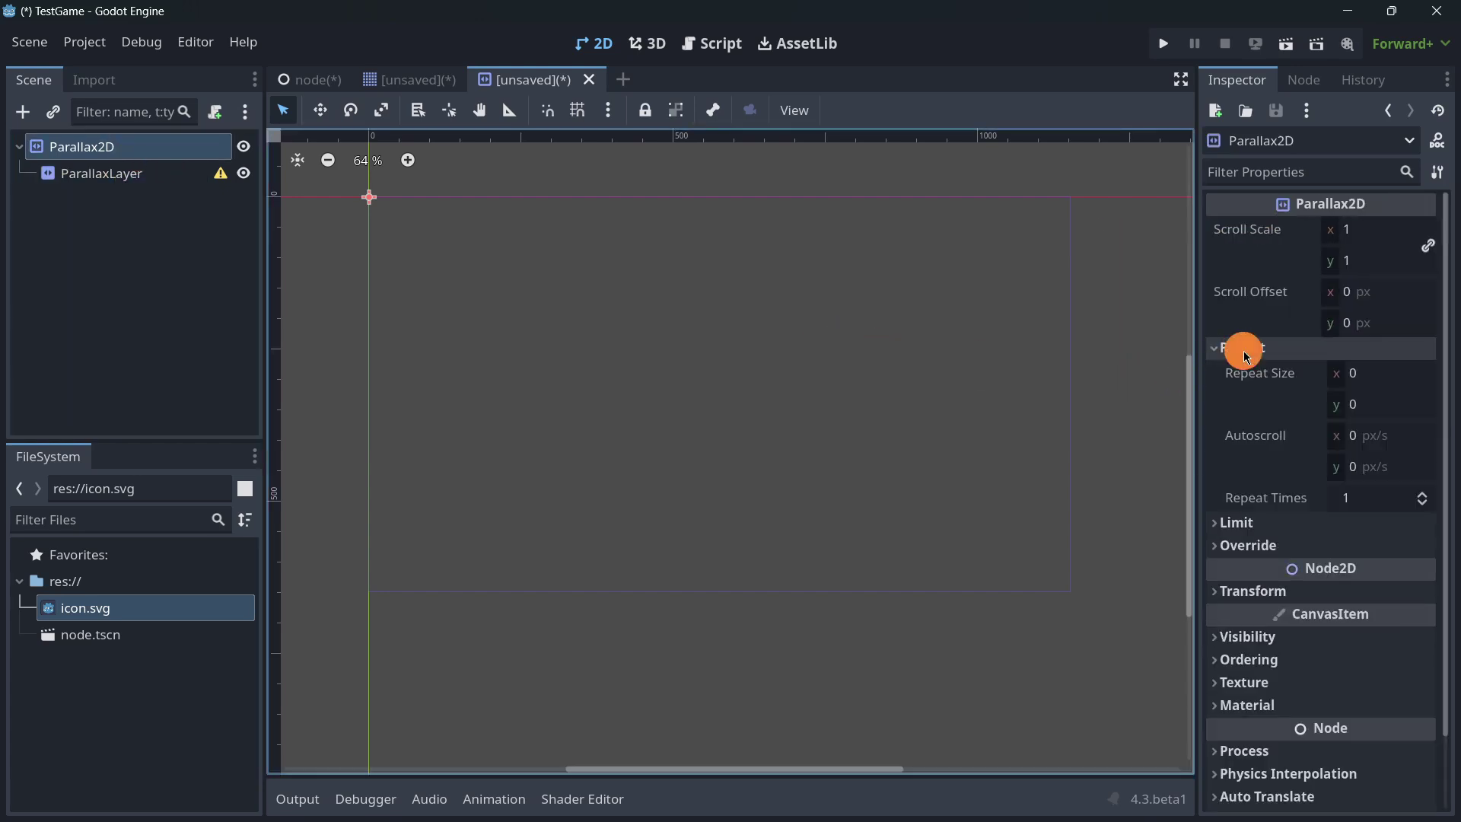
click(1257, 520)
scroll(1252, 467, down, 3)
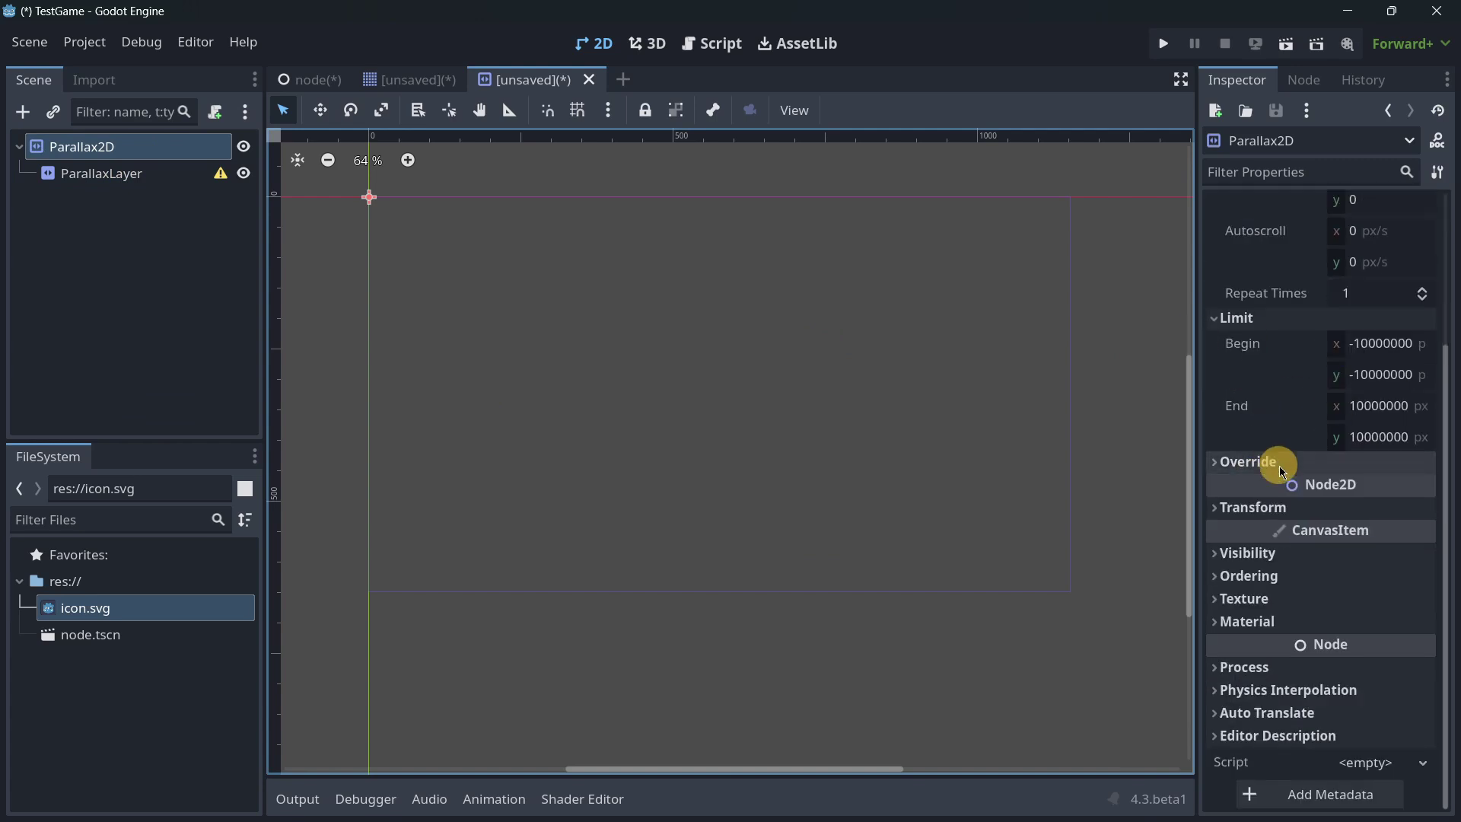
click(1263, 462)
scroll(1286, 402, down, 2)
scroll(1286, 402, up, 3)
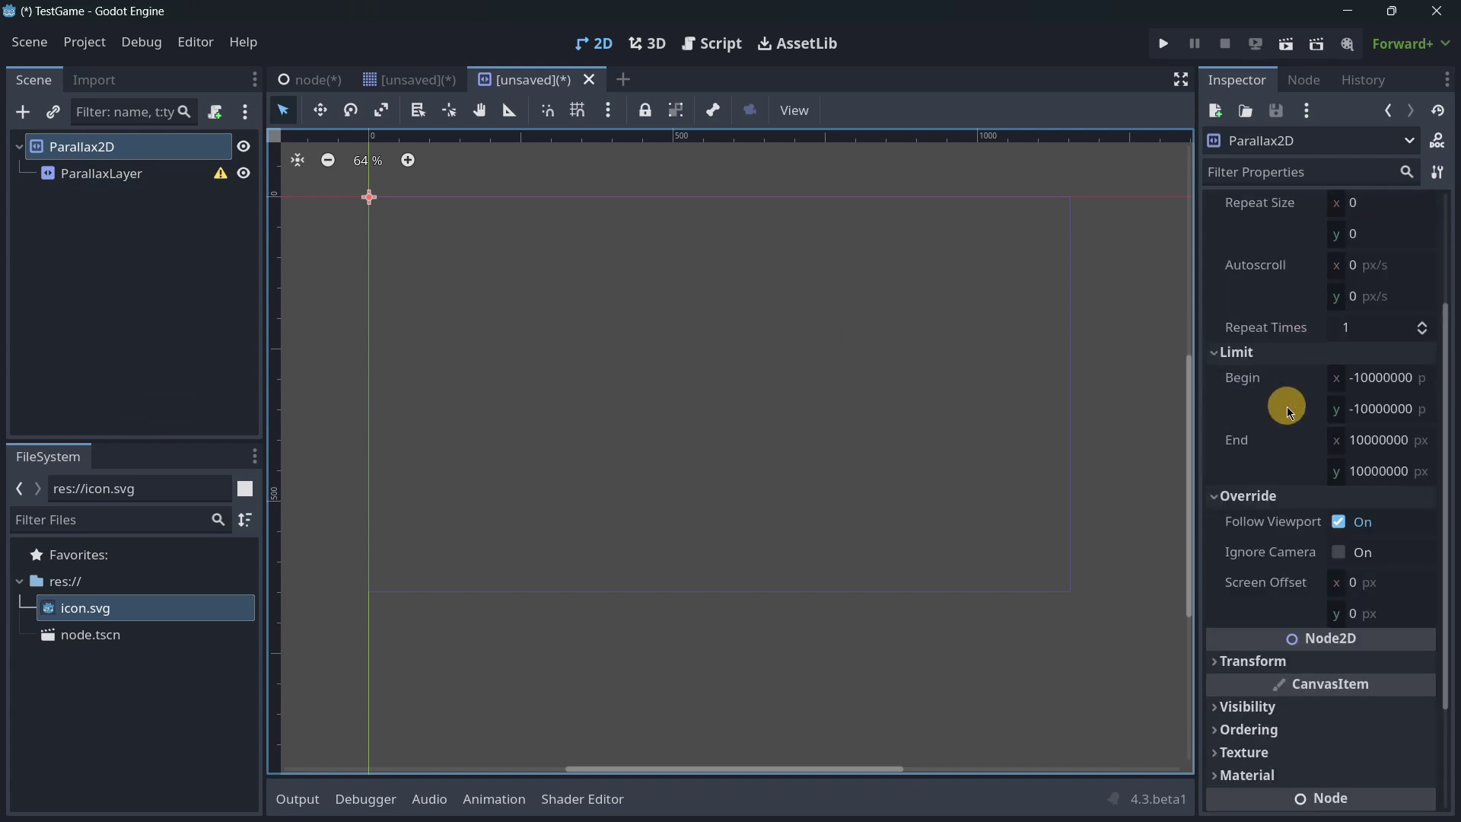
scroll(1286, 406, up, 3)
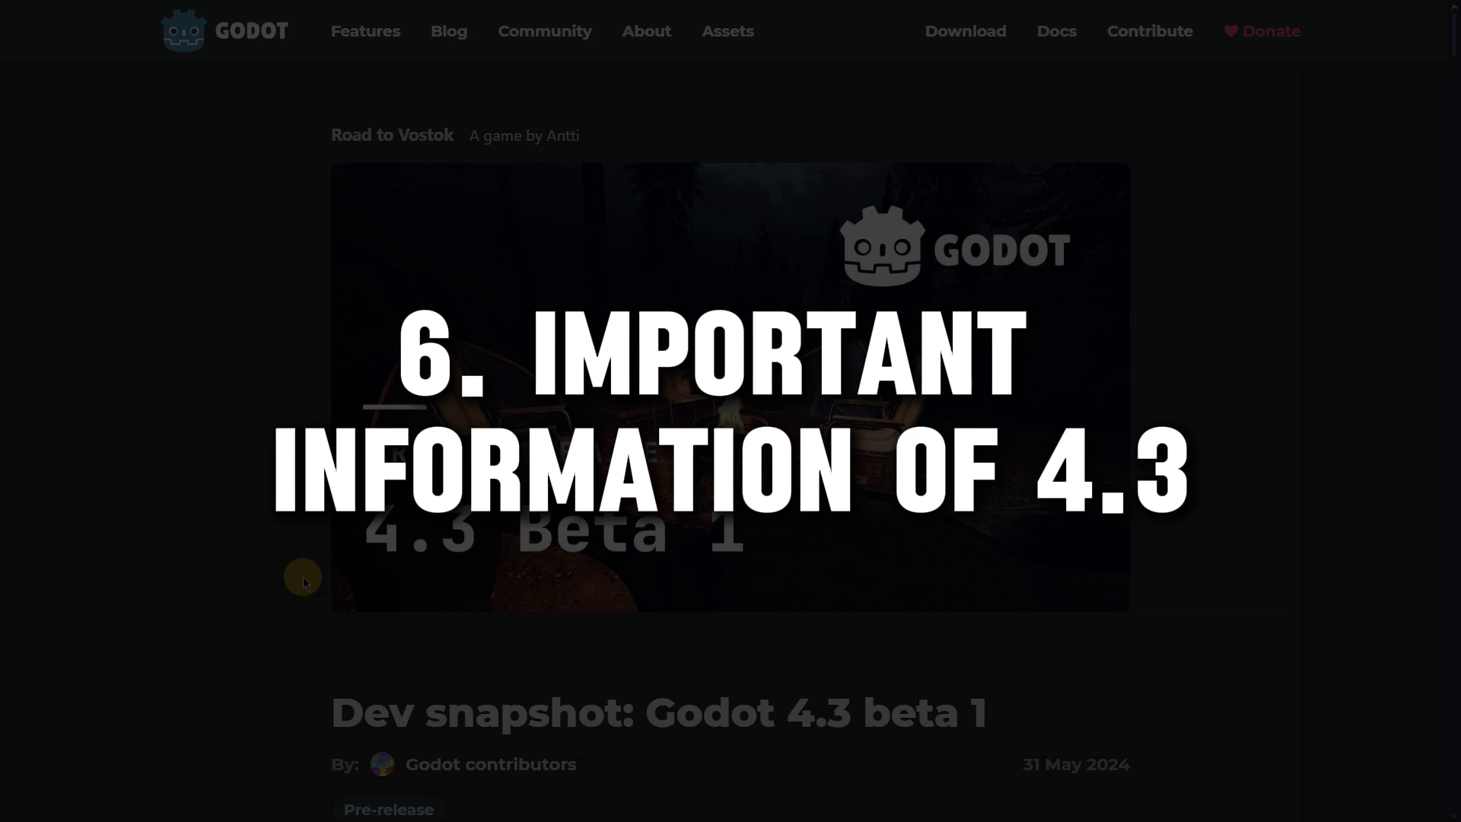
Read the Godot 4.3 beta 1 post's introduction on the Godot website, highlighting its title, the feature-freeze sentence and the release timing.
scroll(303, 583, down, 4)
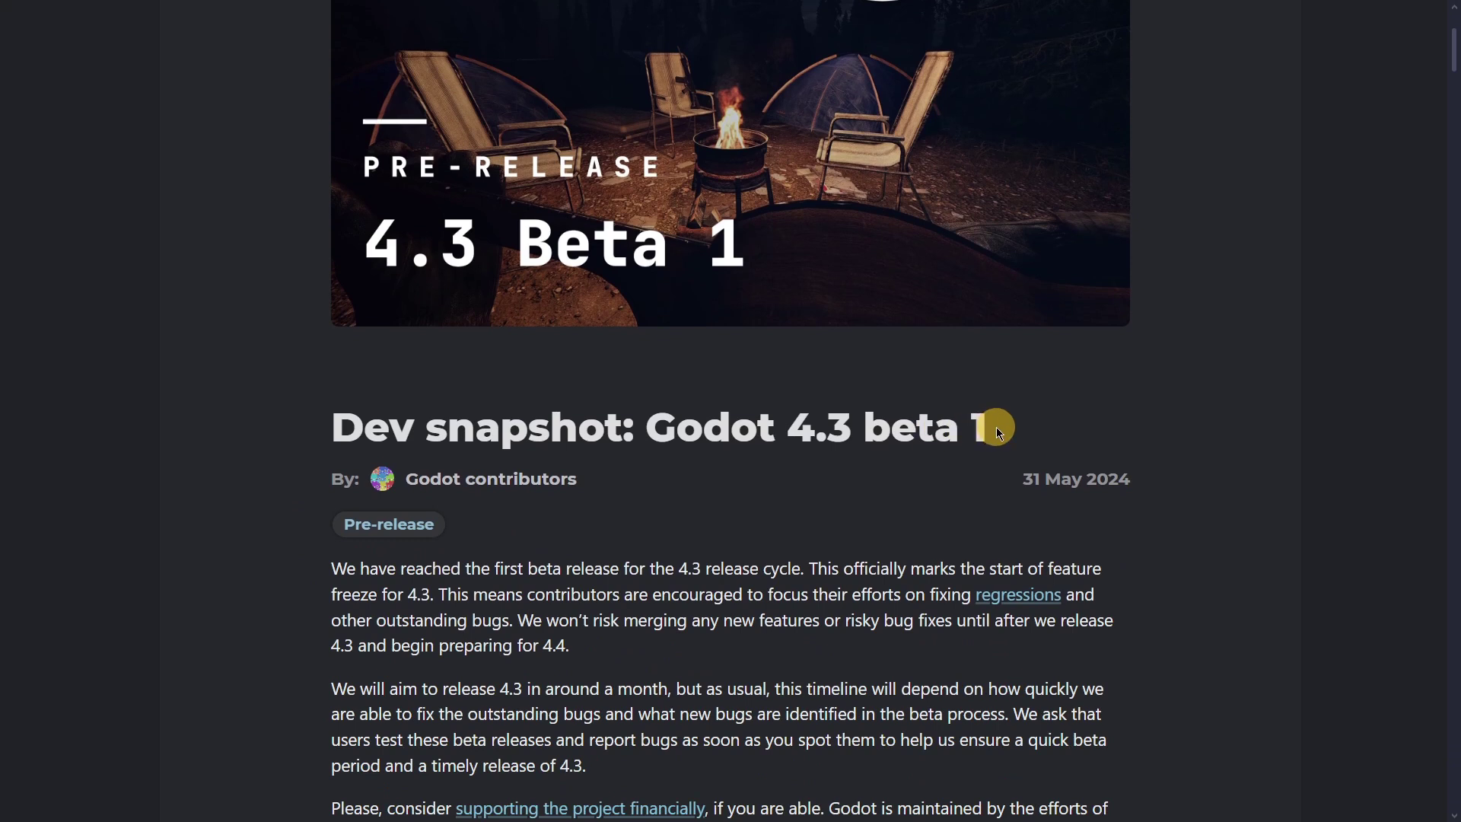
drag(1008, 426, 649, 424)
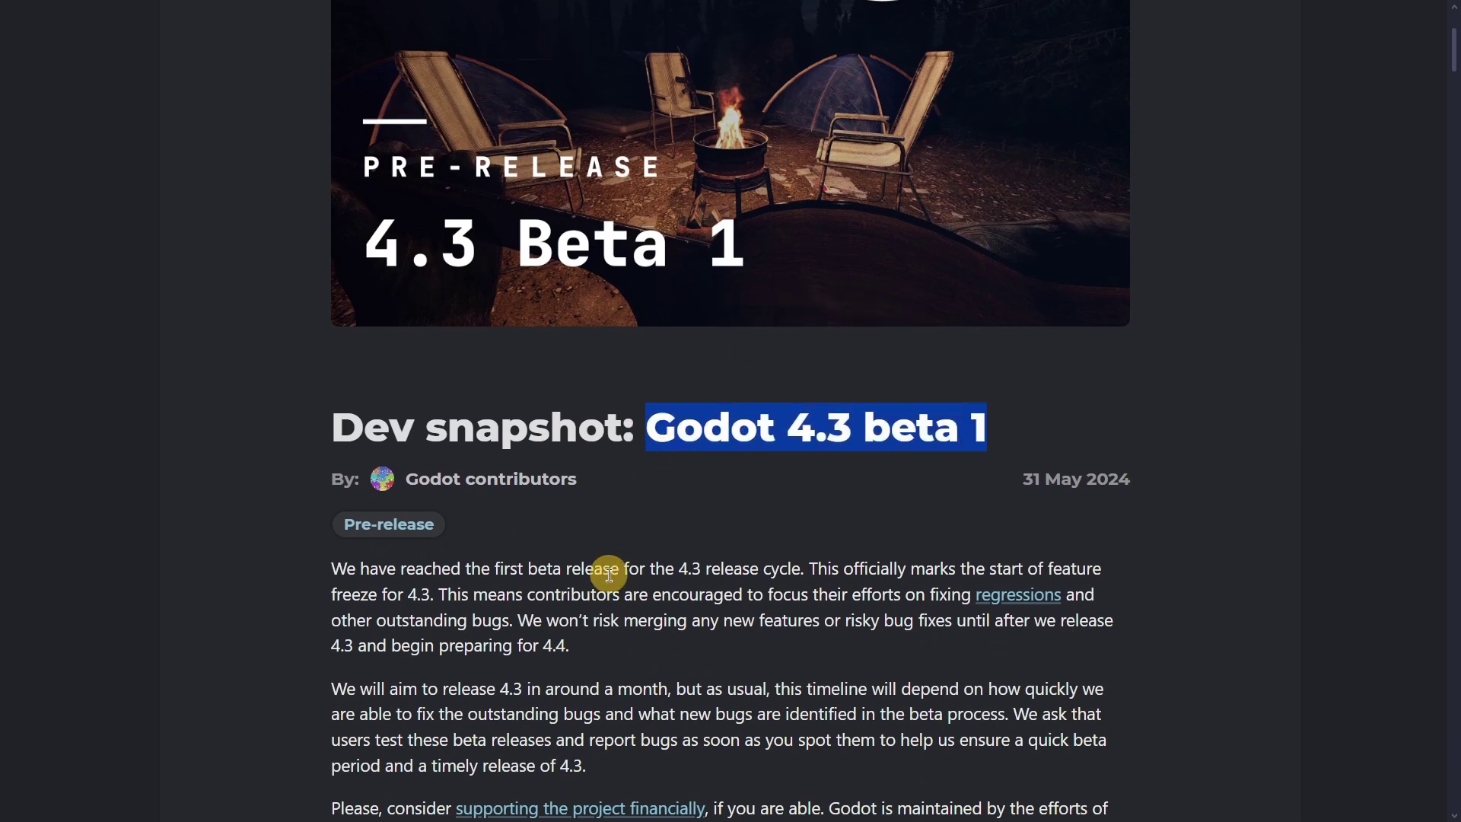
drag(521, 621, 746, 652)
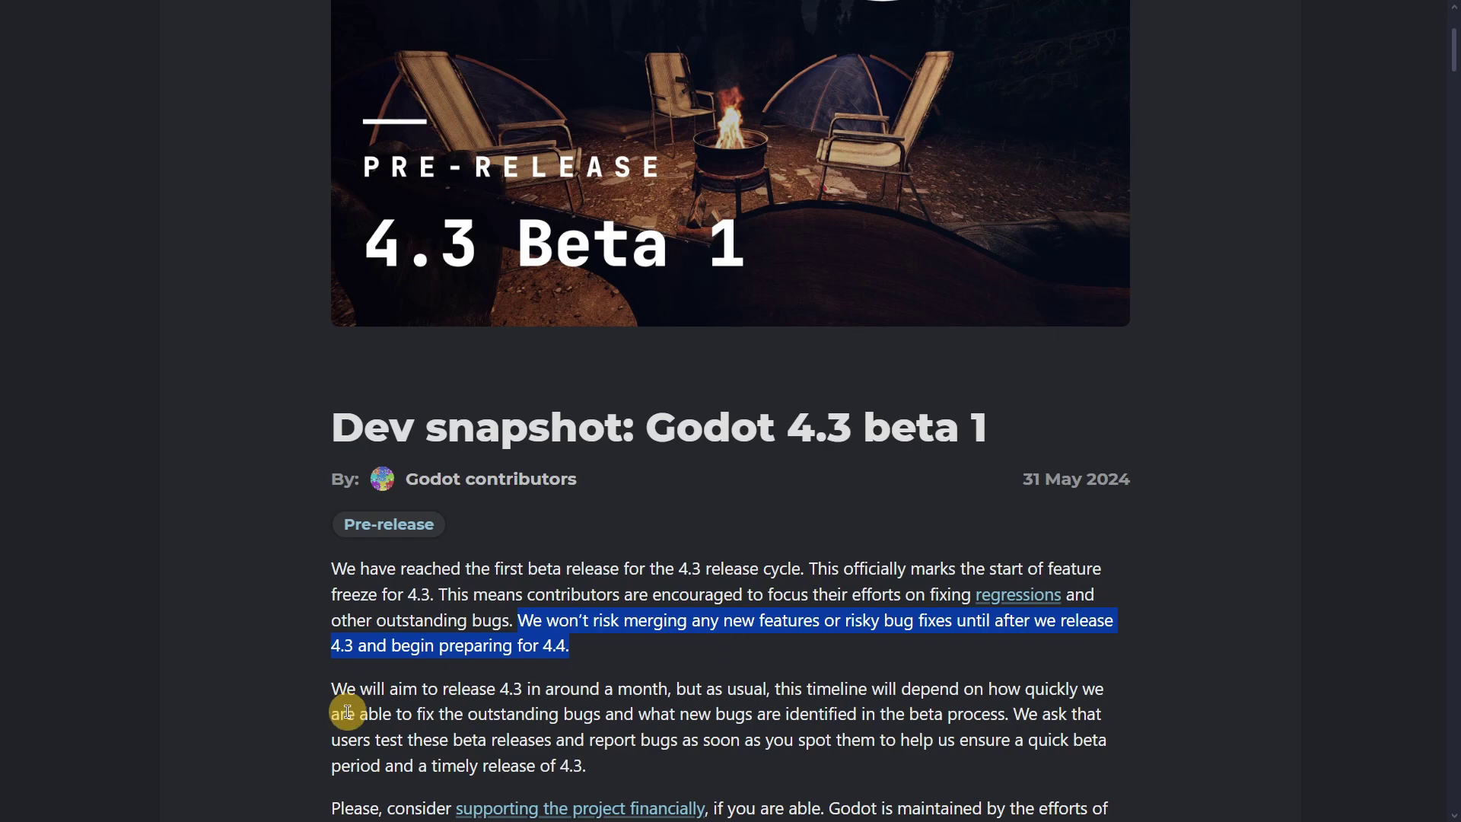
drag(346, 692, 677, 694)
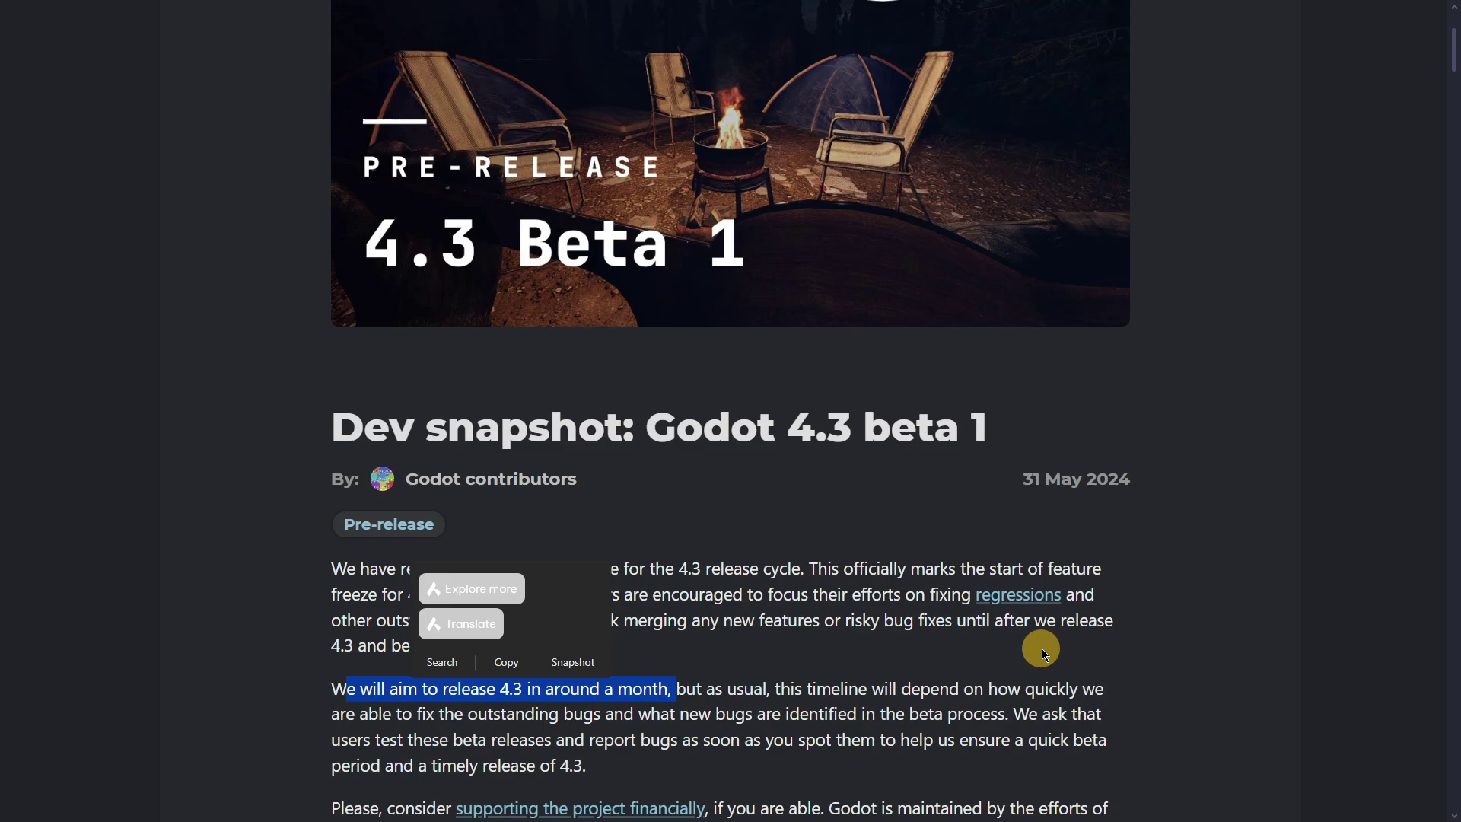
scroll(1327, 190, up, 3)
middle_click(1328, 194)
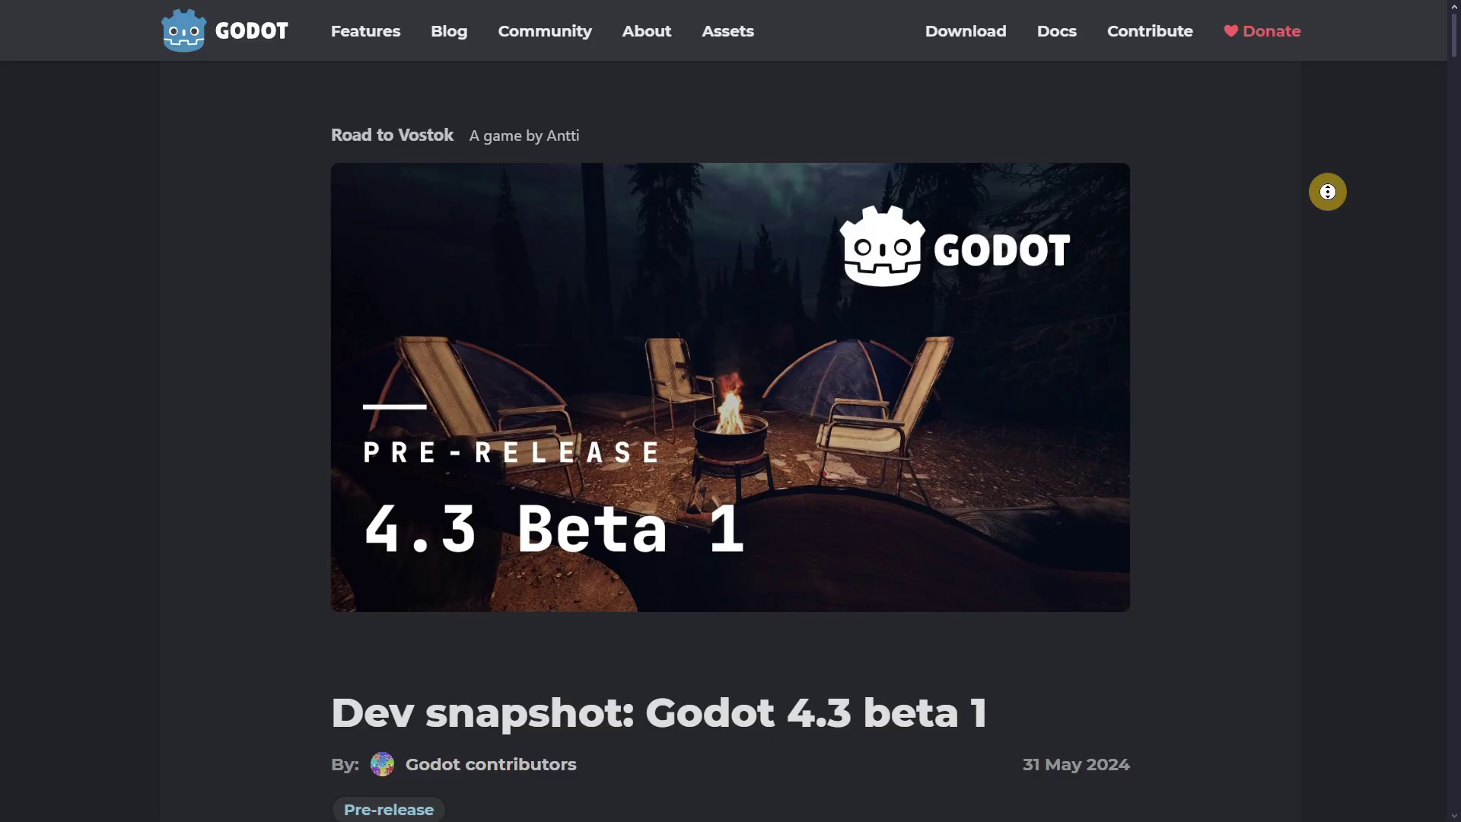